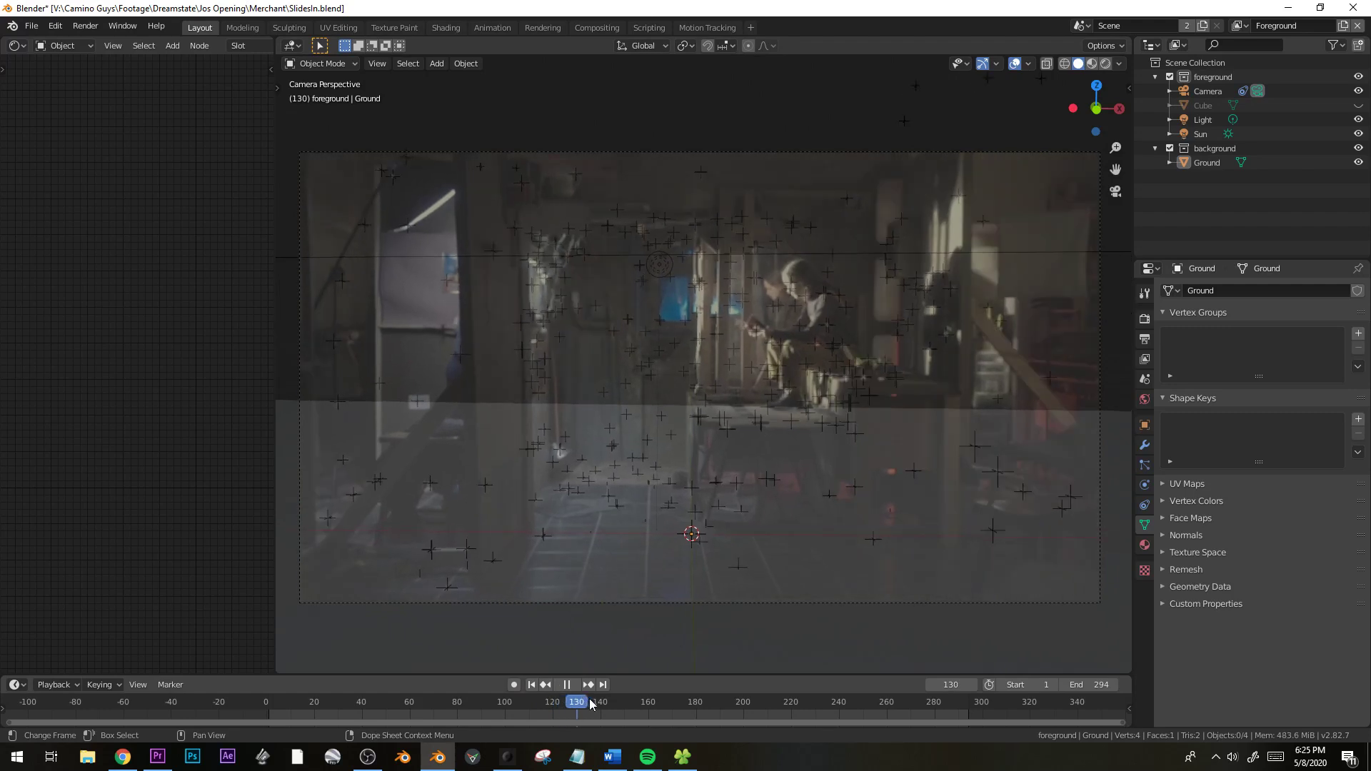
Stop the playback, unhide the hidden Cube set geometry and return to the camera view
key("space")
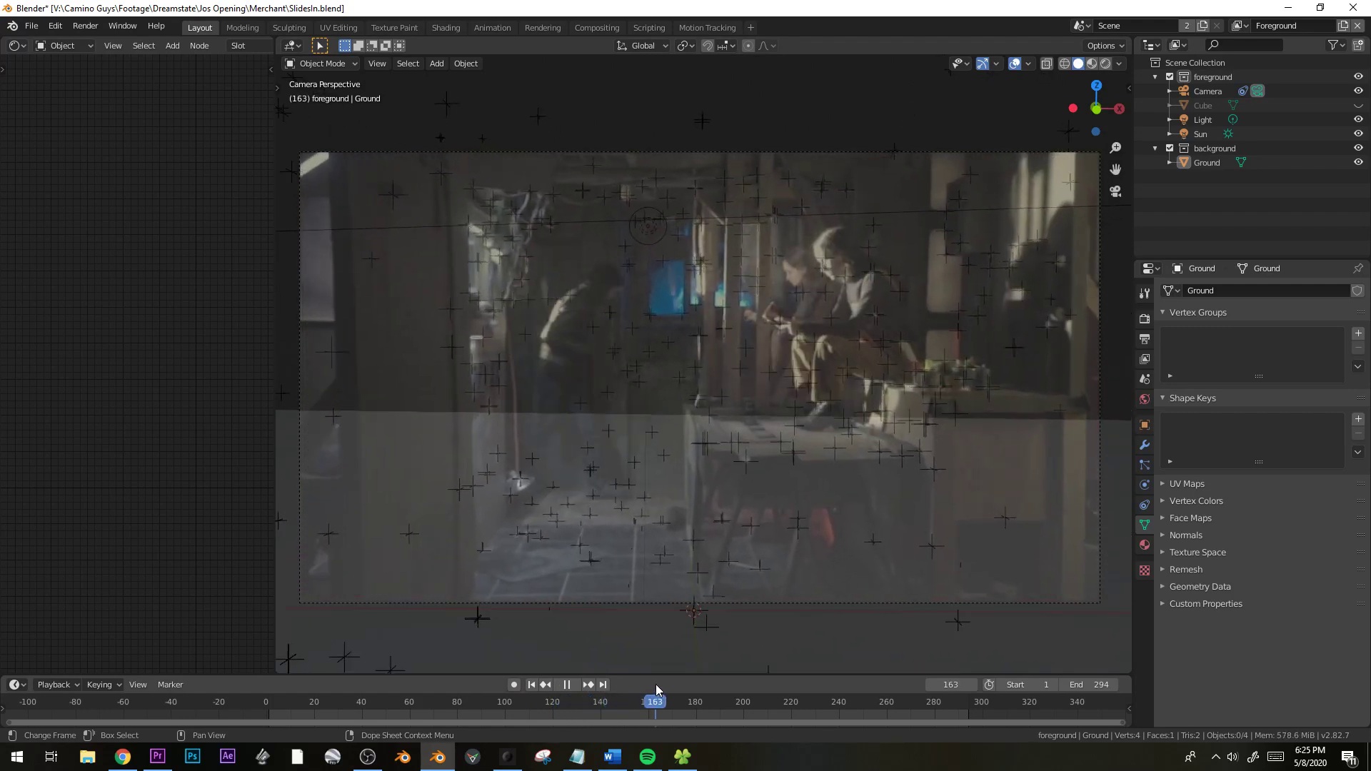
middle_click_drag(923, 471, 884, 453)
key("alt+h")
key("KP_0")
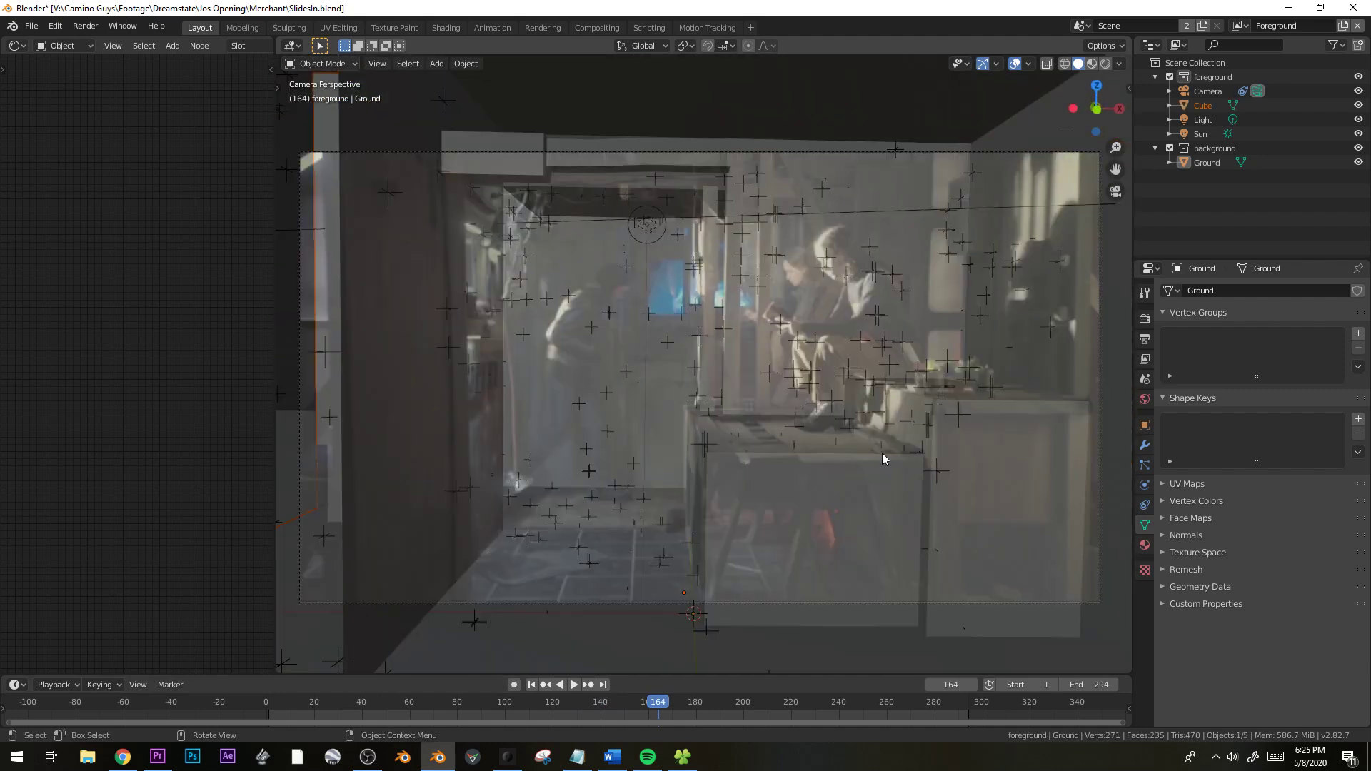
Lower the whole table block within the Cube mesh slightly along Z and rescale it along X
left_click(829, 520)
key("Tab")
left_click(754, 476)
key("ctrl+l")
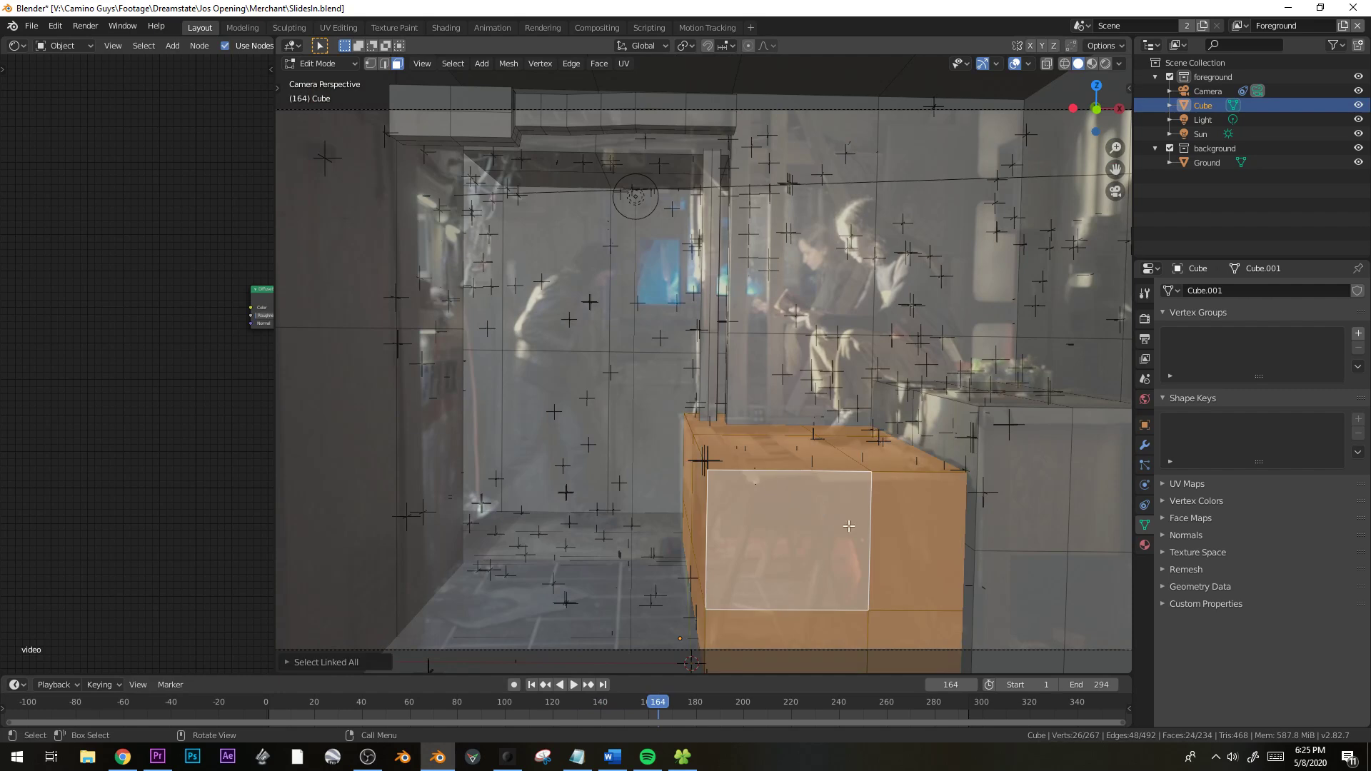
key("g")
key("z")
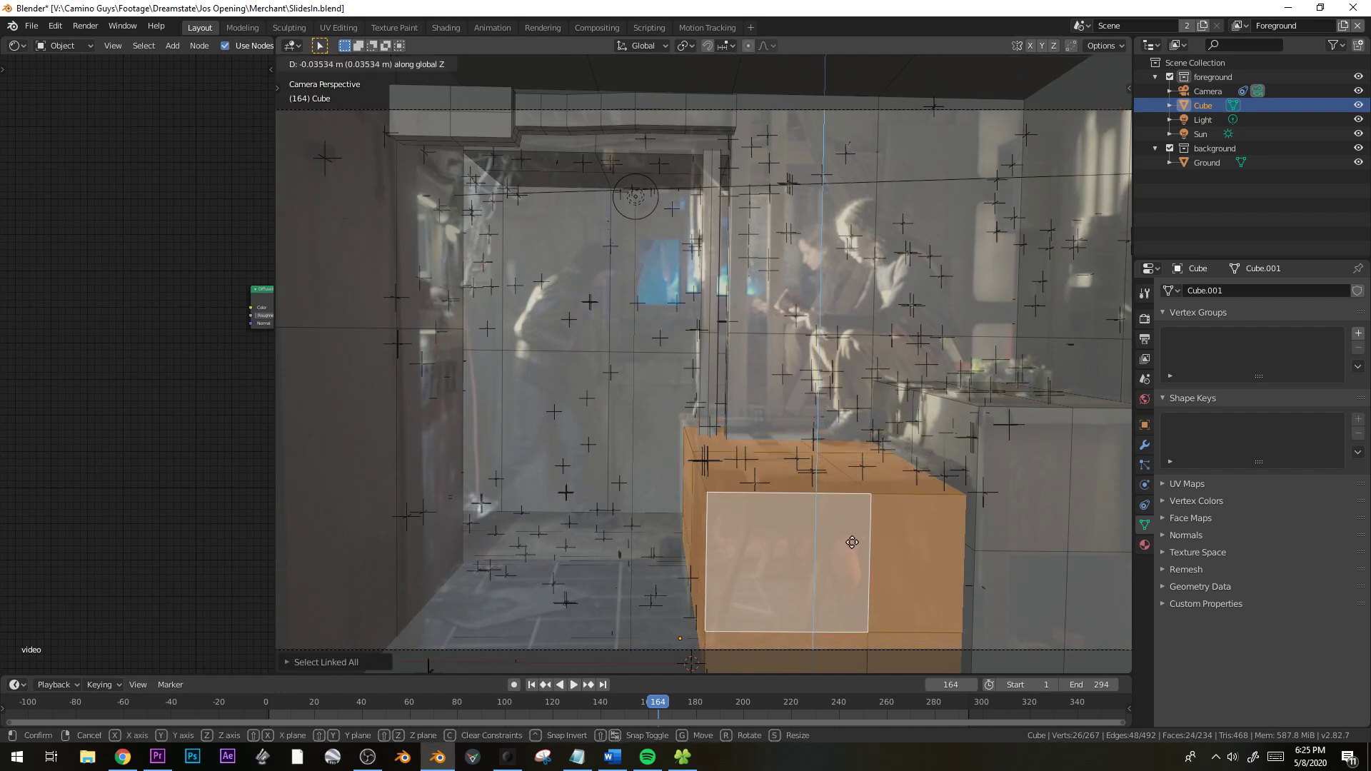
left_click(899, 505)
key("s")
key("x")
left_click(1101, 540)
Add a loop cut to the wall section beside the doorway, extrude one of its faces and finish editing the Cube mesh
middle_click_drag(1101, 539, 1202, 499, "shift")
scroll(519, 355, "up", 1)
middle_click_drag(519, 355, 551, 449, "shift")
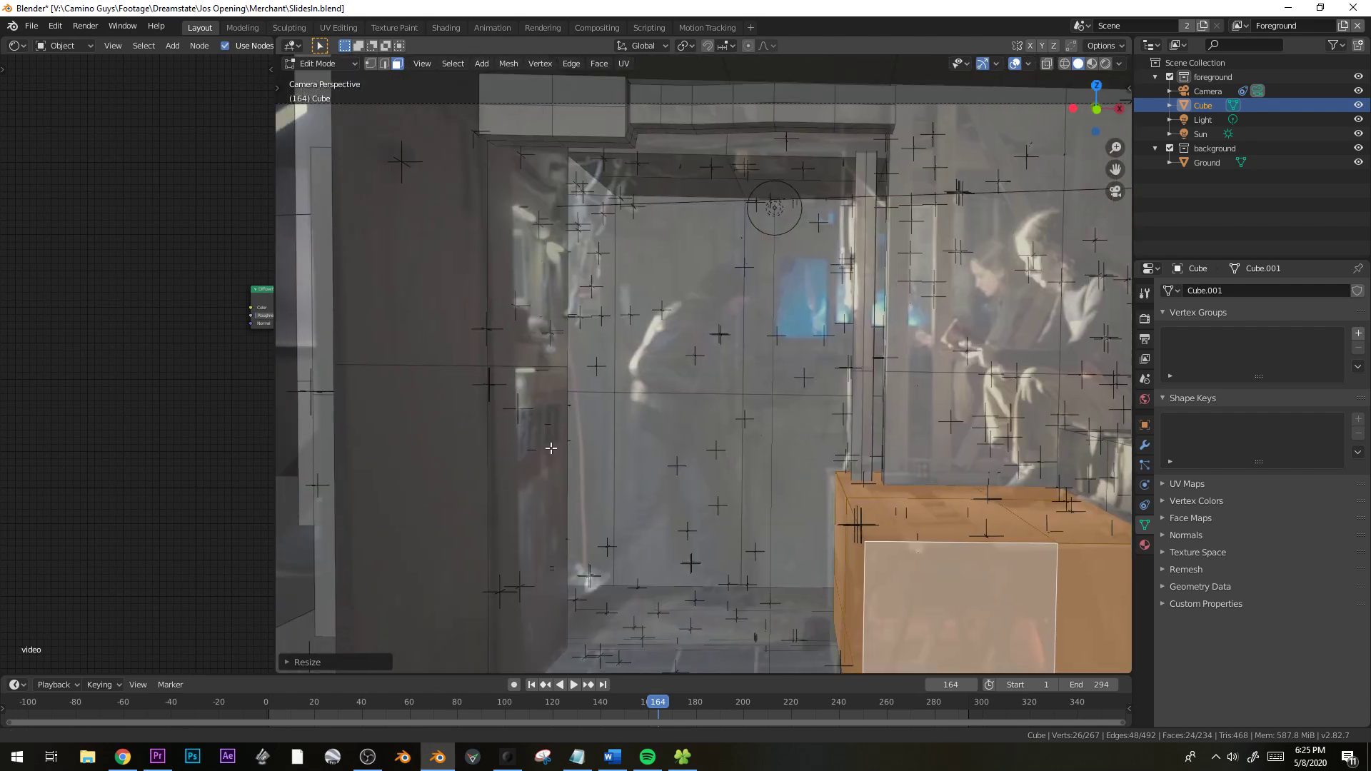
key("ctrl+r")
left_click(558, 353)
left_click(581, 474)
left_click(539, 349)
key("e")
left_click(598, 373)
key("Tab")
key("alt+a")
Scrub and play through the shot in camera view to examine how the modeled set lines up with the tracked footage
scroll(842, 412, "down", 2)
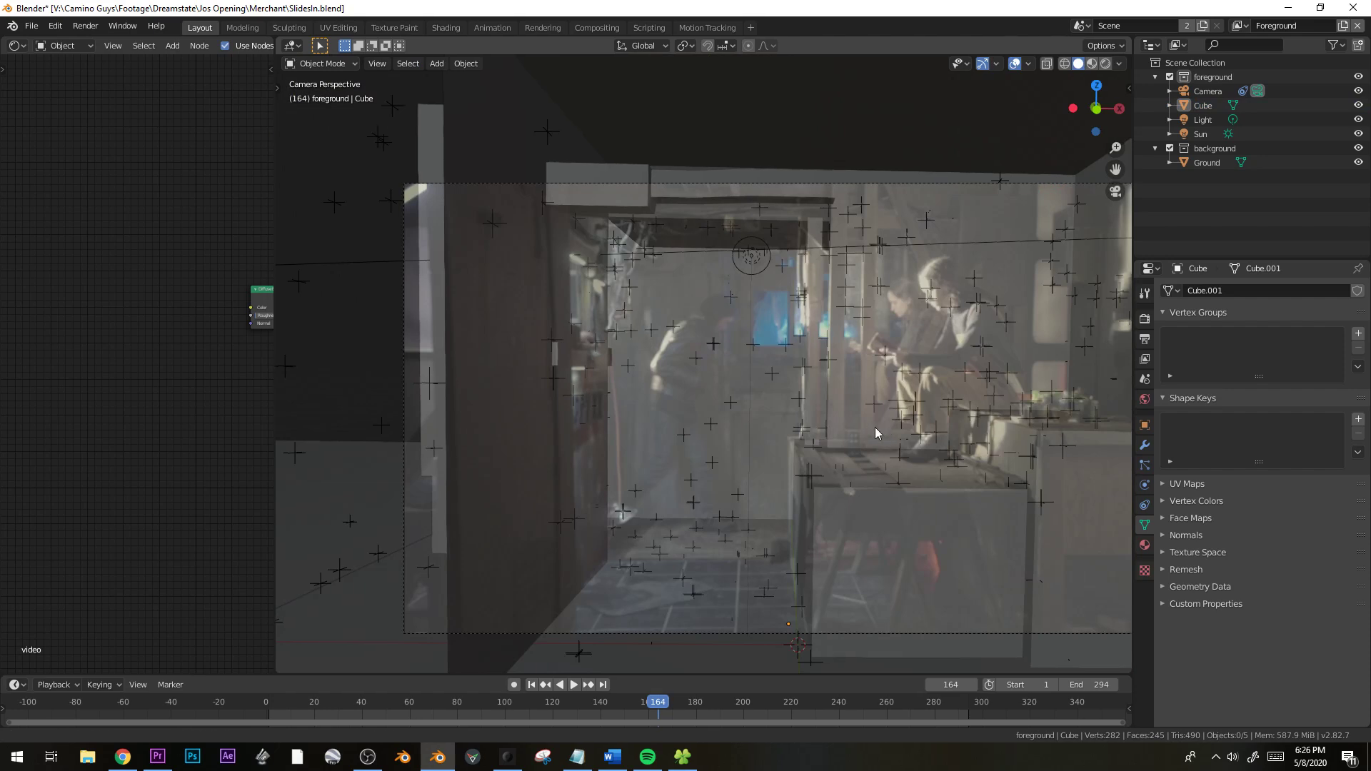
middle_click_drag(888, 427, 779, 386, "shift")
scroll(801, 409, "down", 1)
key("space")
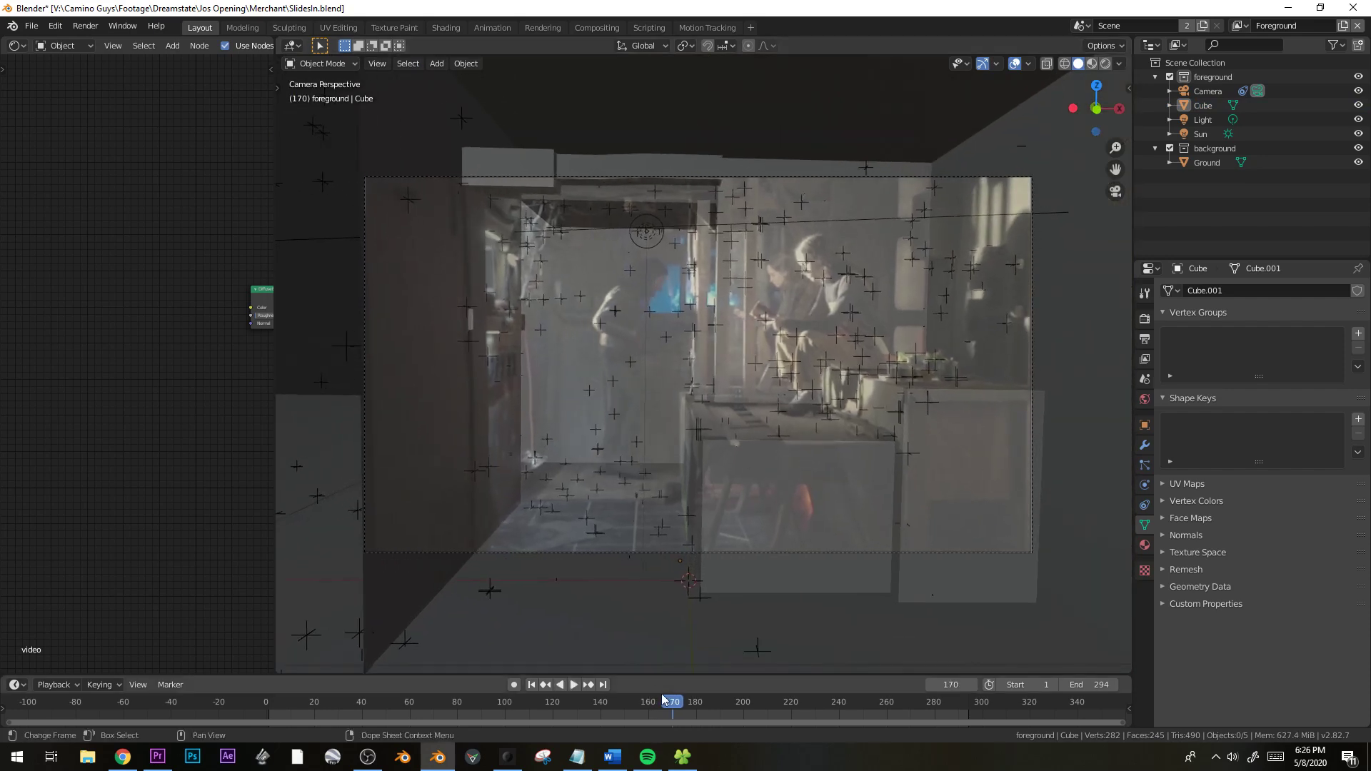
key("space")
left_click_drag(801, 686, 645, 690)
key("space")
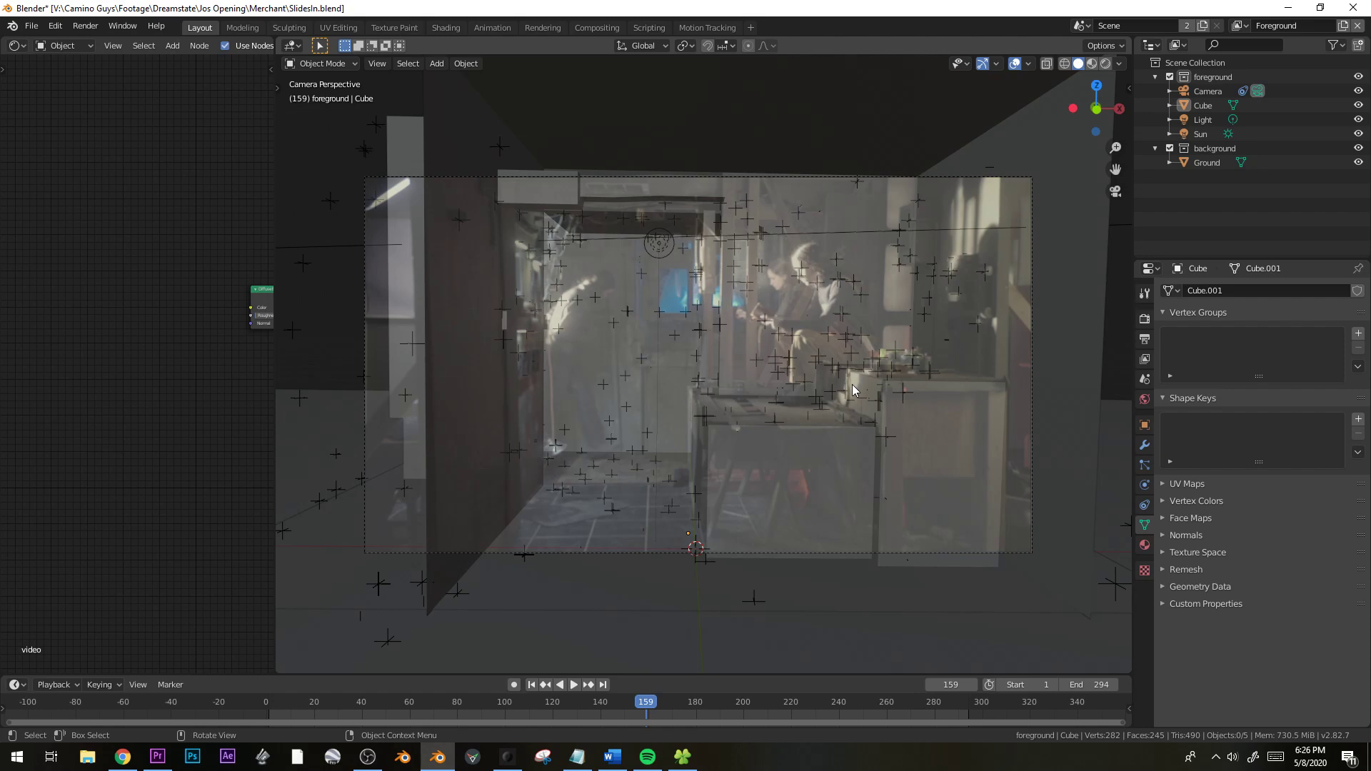
key("space")
left_click_drag(644, 701, 471, 696)
scroll(777, 417, "up", 3)
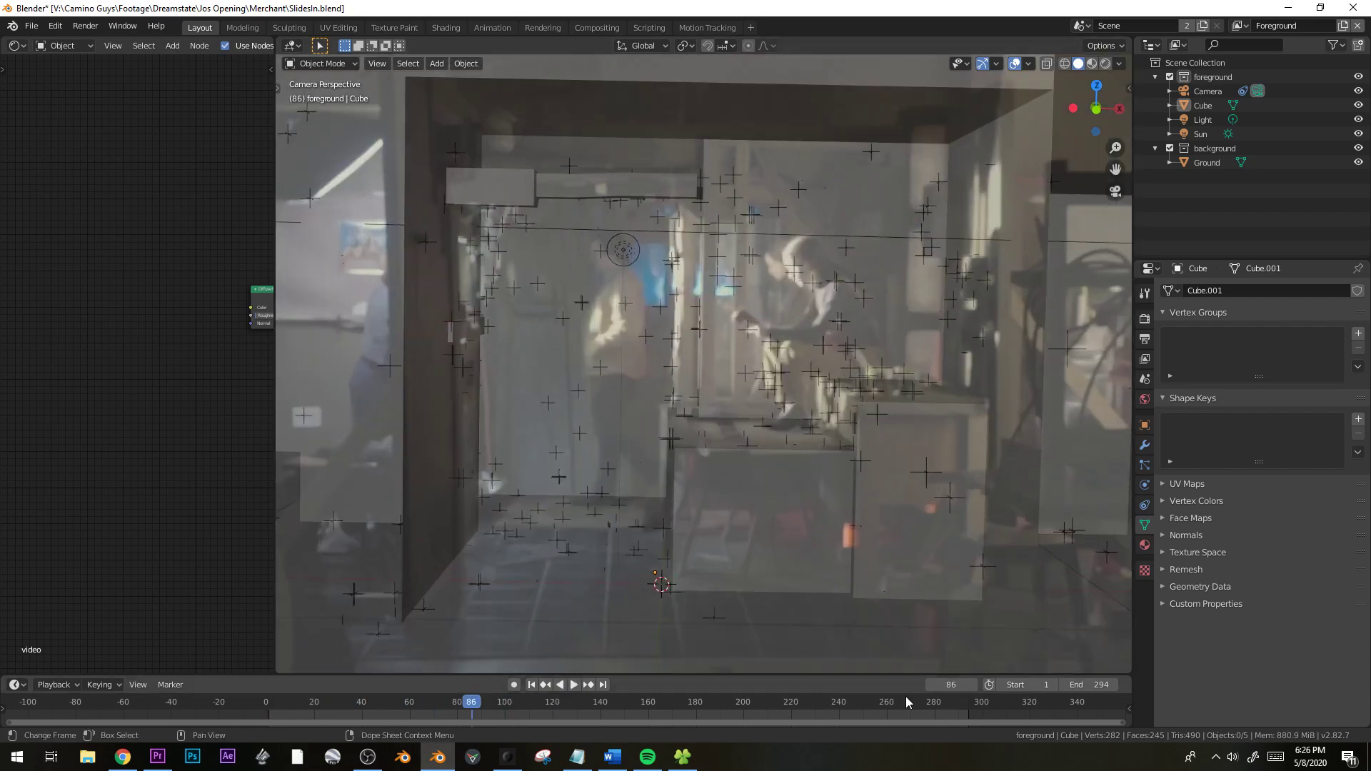
left_click_drag(906, 703, 531, 702)
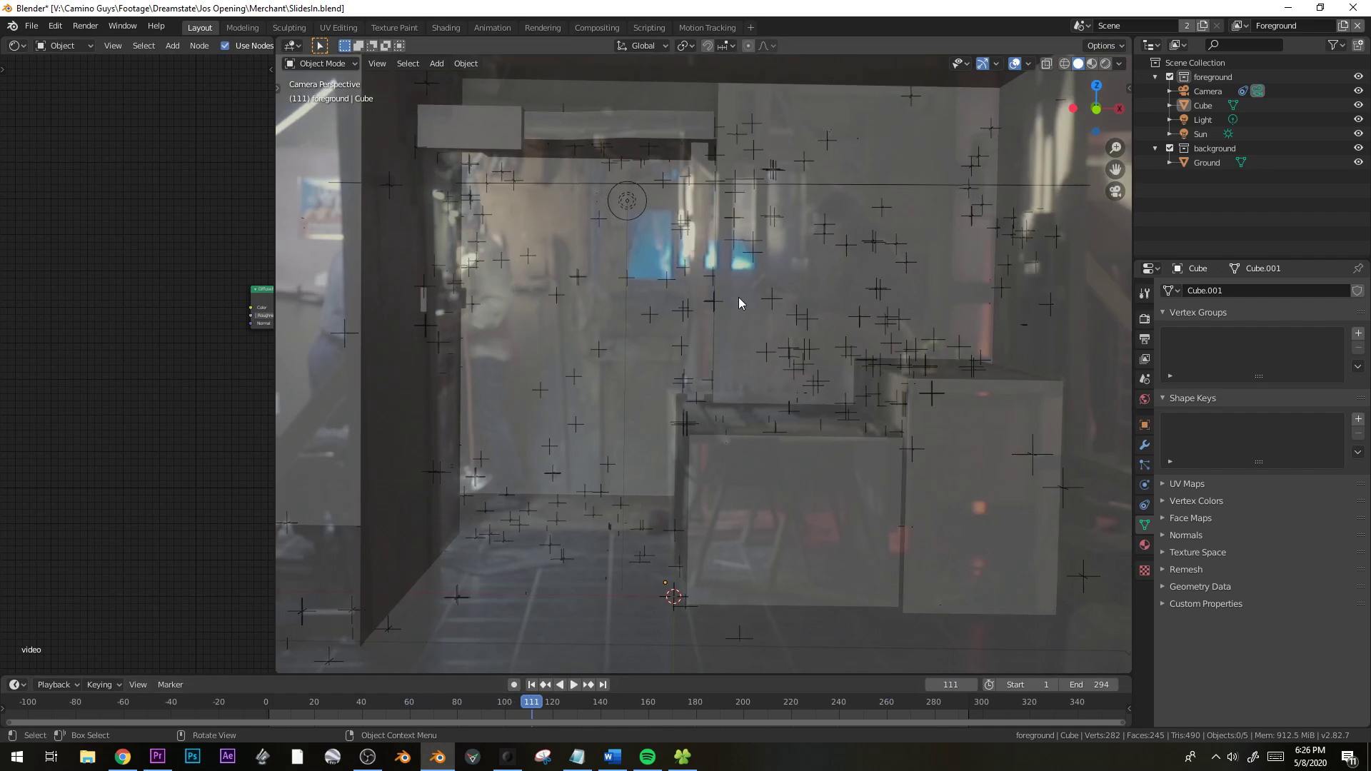
left_click_drag(897, 697, 624, 633)
left_click_drag(593, 705, 389, 703)
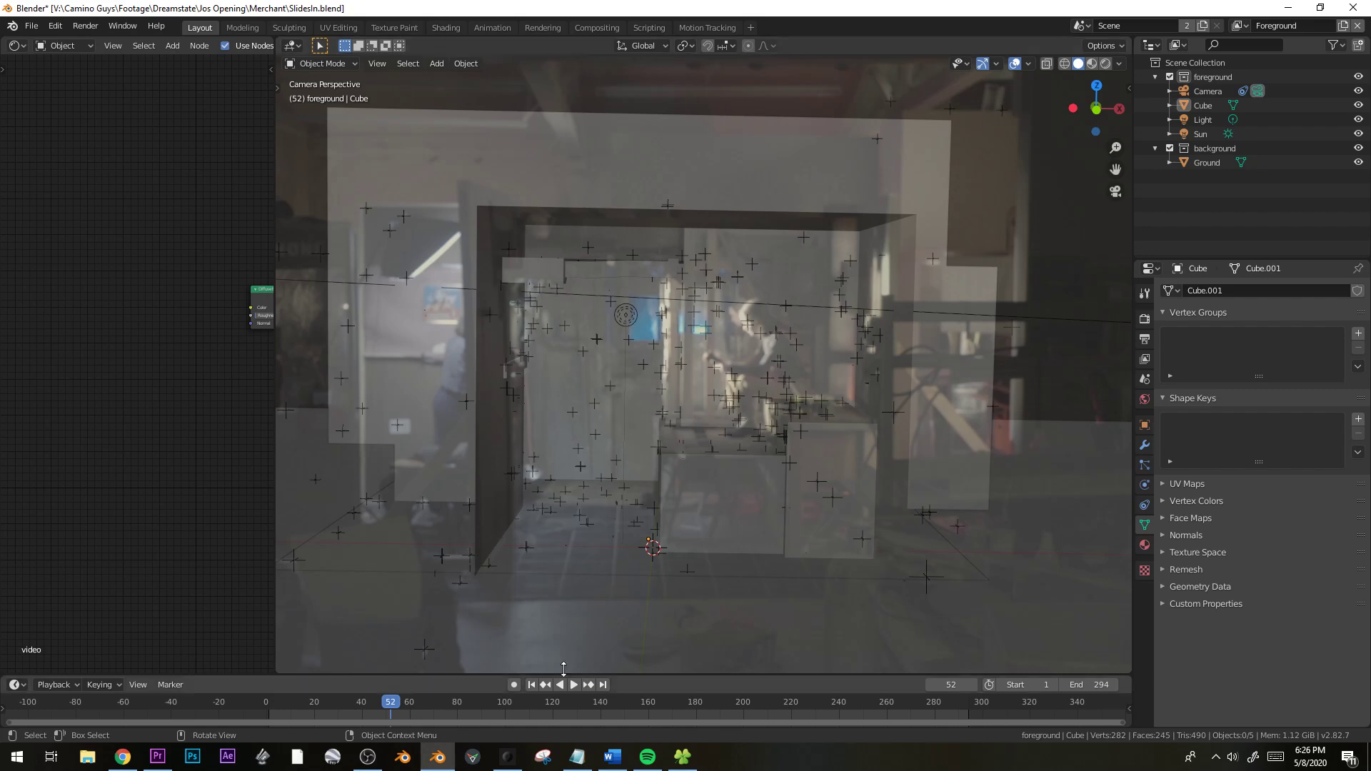
left_click_drag(431, 701, 731, 689)
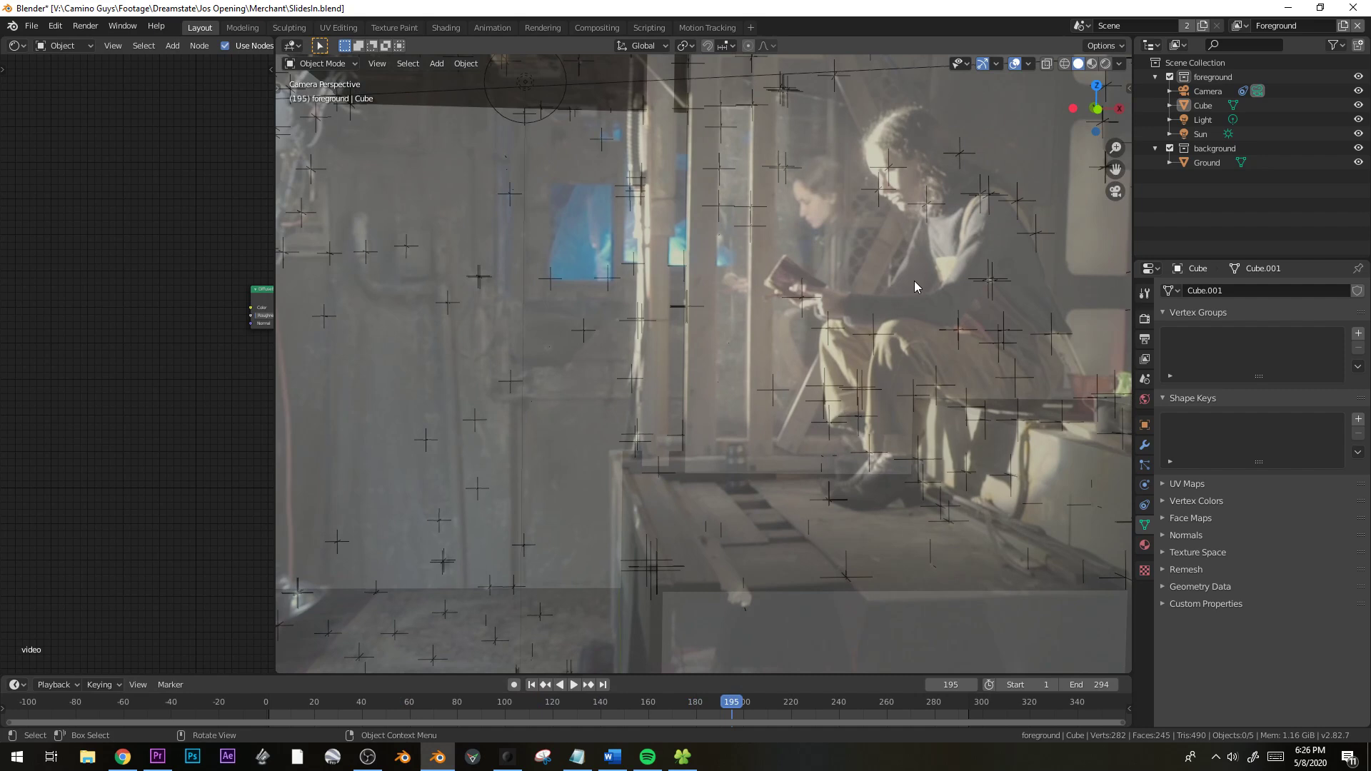
left_click_drag(733, 700, 421, 687)
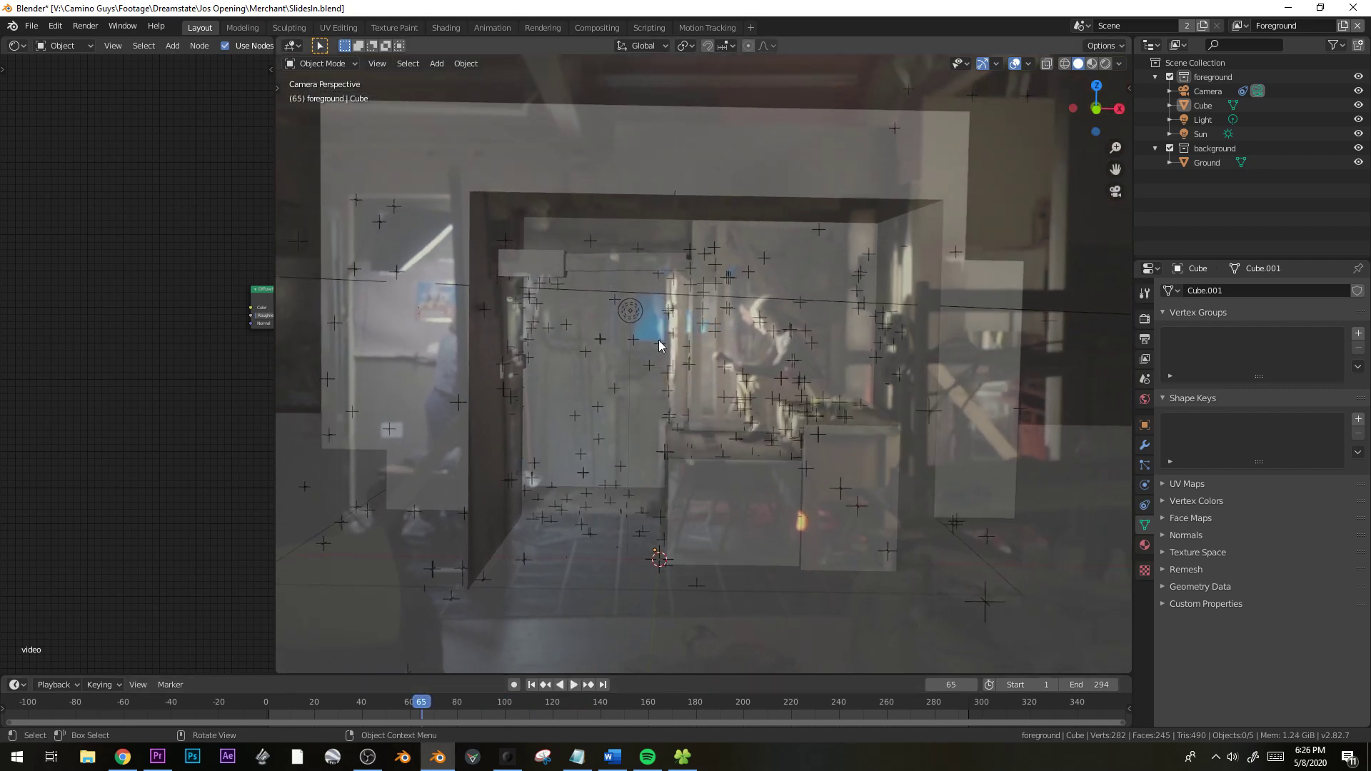
left_click_drag(413, 707, 316, 709)
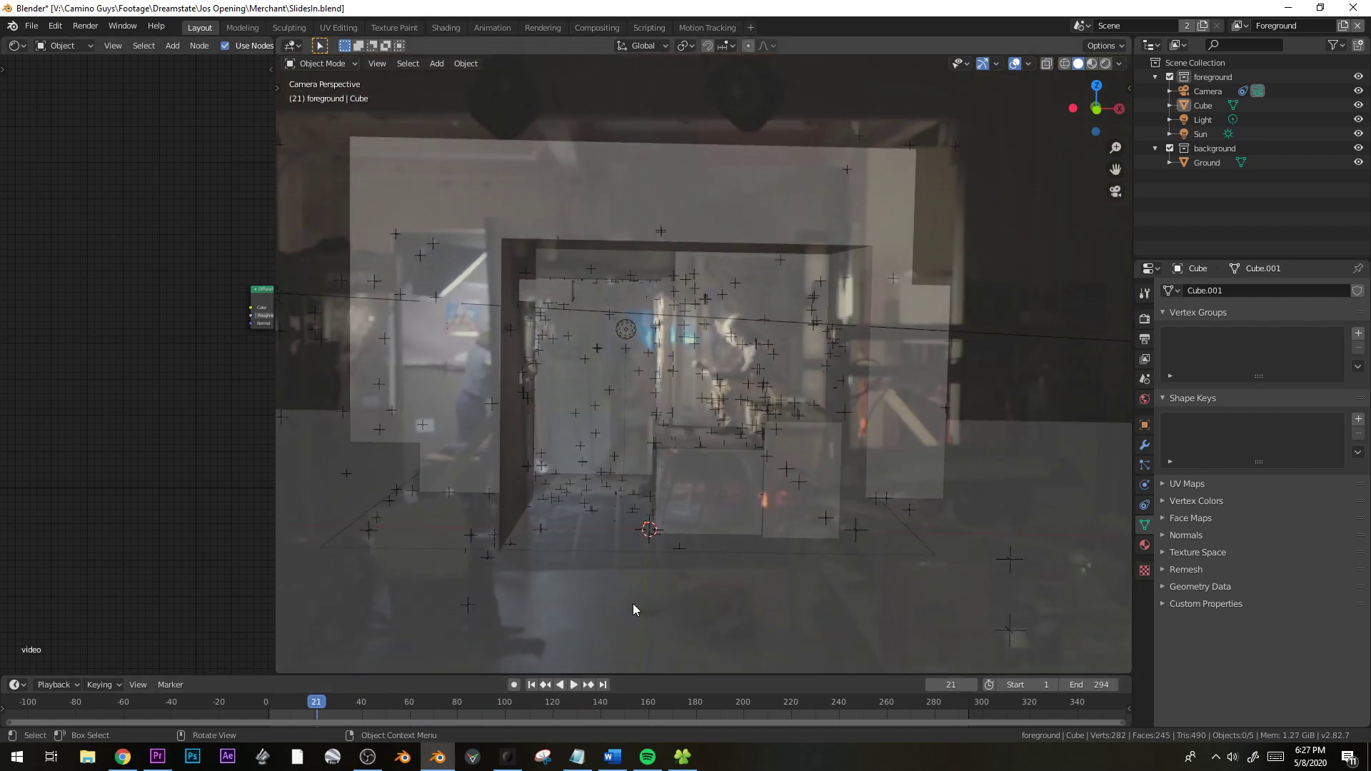
key("space")
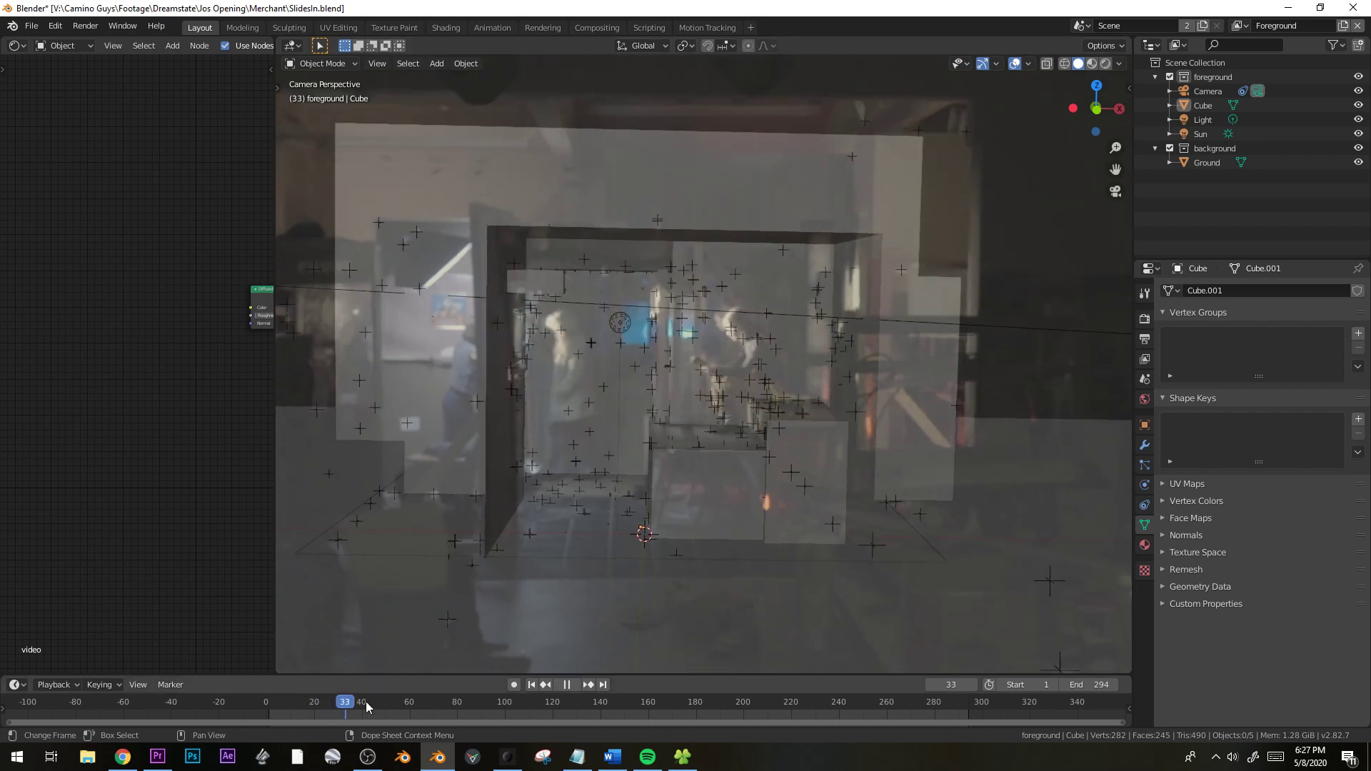
key("space")
Add an Emission shader to the Cube's video material and connect it to the Mix Shader's free shader input
left_click(788, 173)
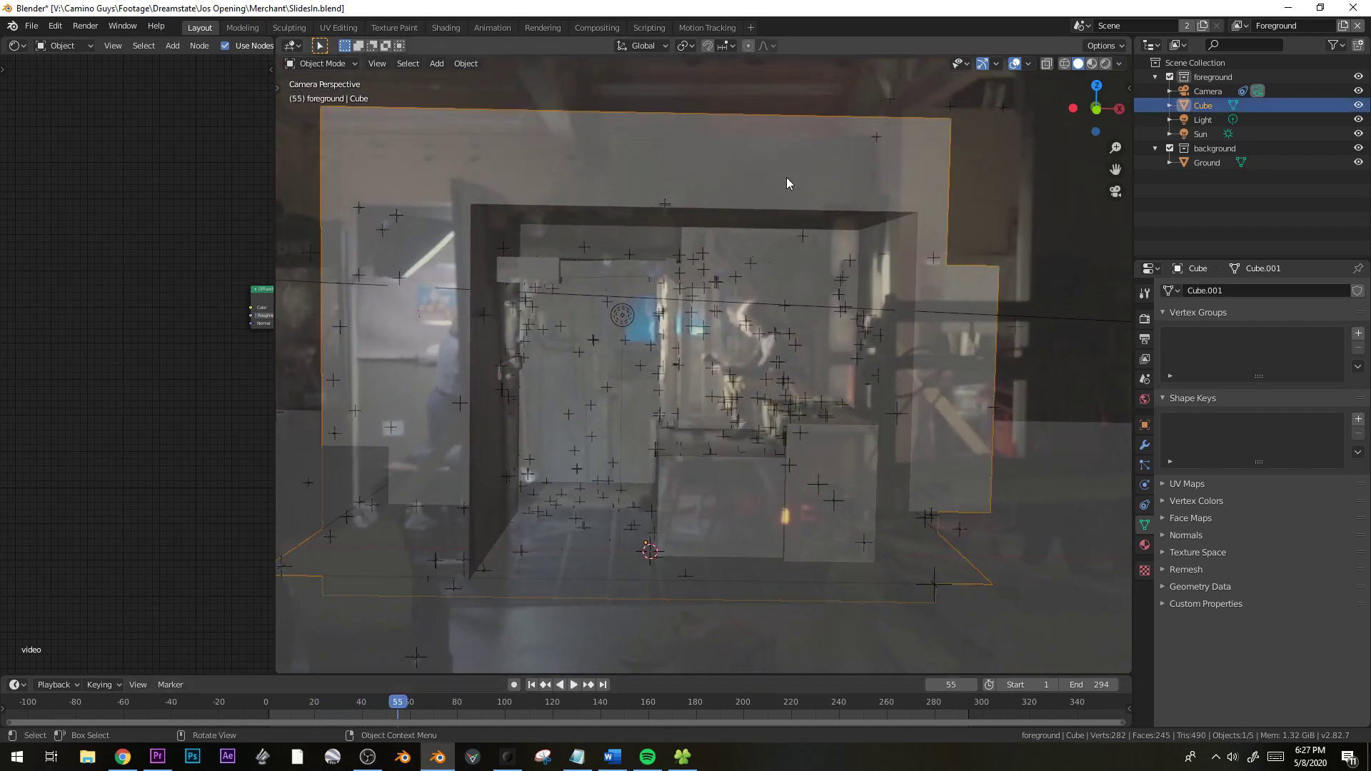
middle_click_drag(589, 441, 664, 405, "shift")
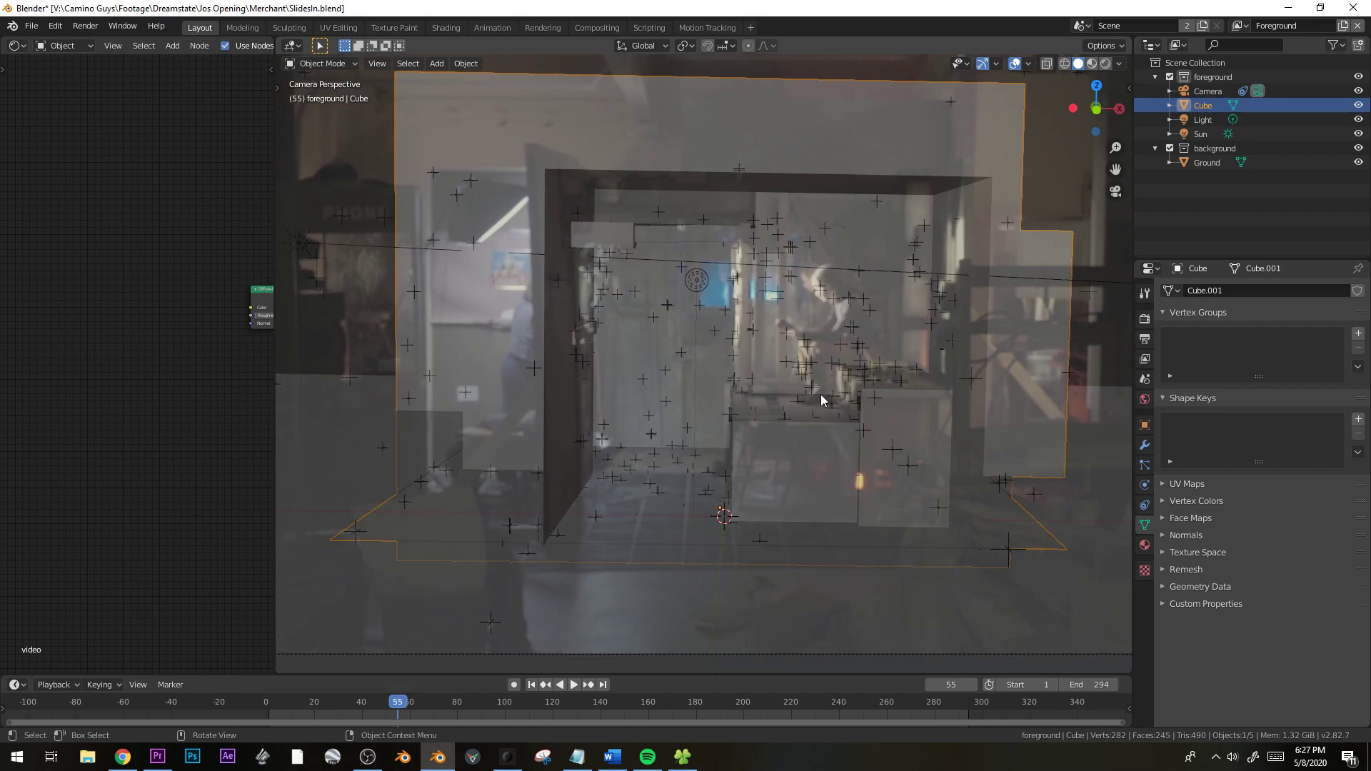
middle_click_drag(212, 362, 82, 422)
scroll(145, 426, "up", 4)
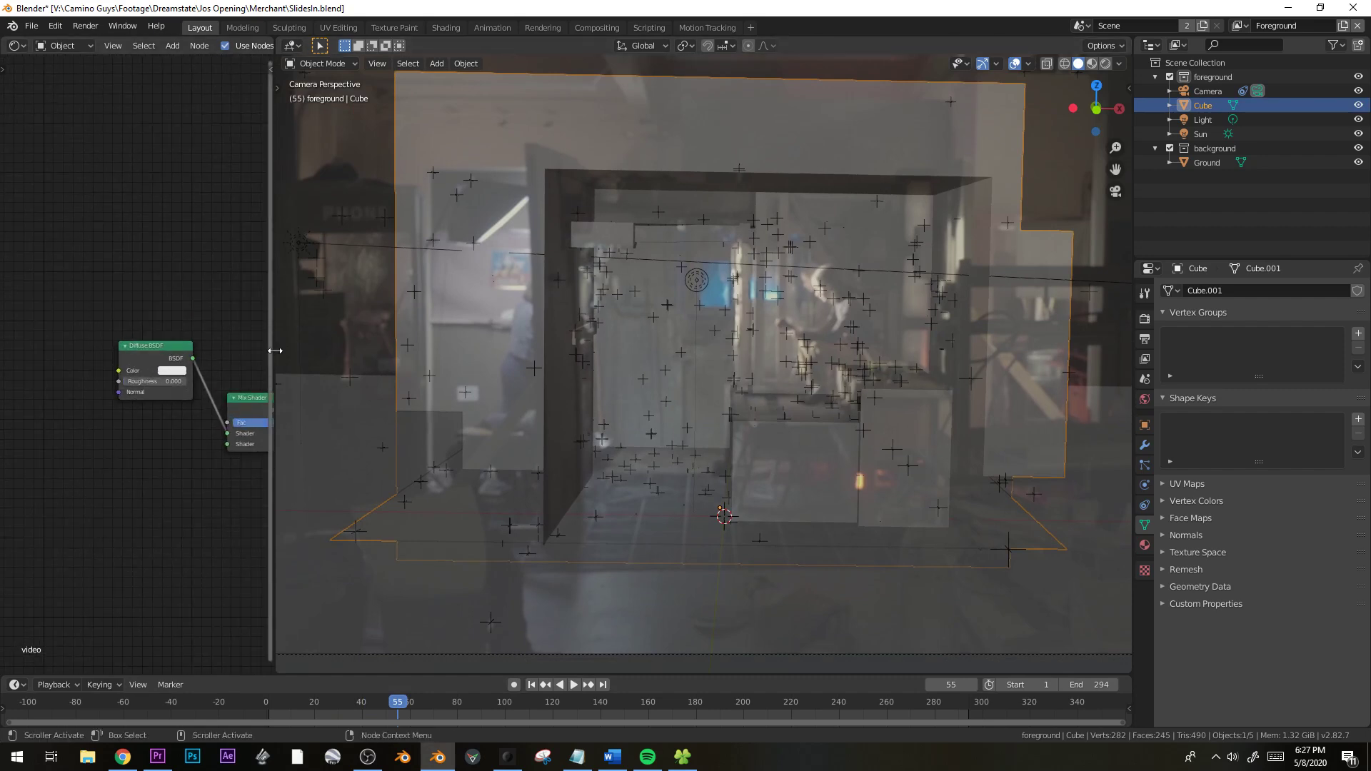
left_click_drag(274, 350, 393, 344)
scroll(164, 384, "up", 2)
key("shift+a")
mouse_move(147, 421)
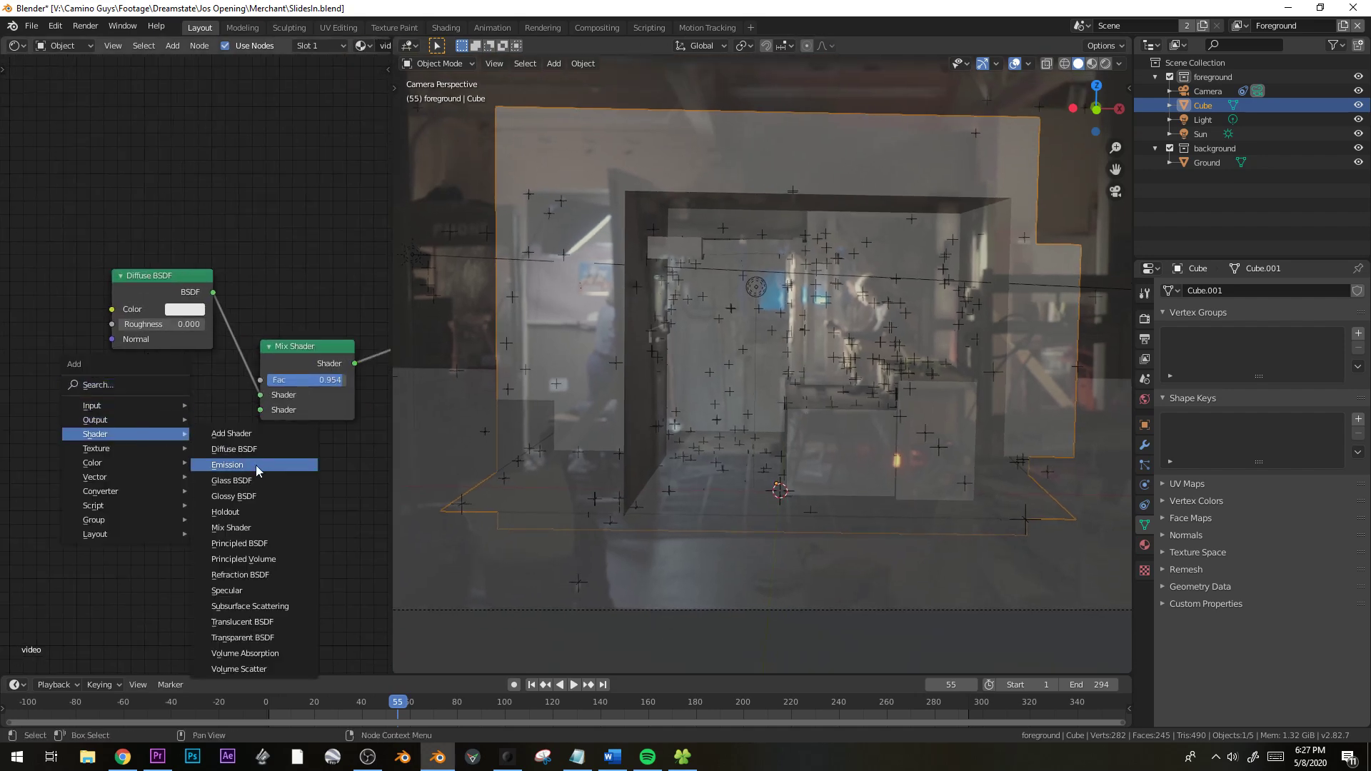
left_click(256, 465)
left_click(228, 422)
left_click_drag(222, 421, 260, 409)
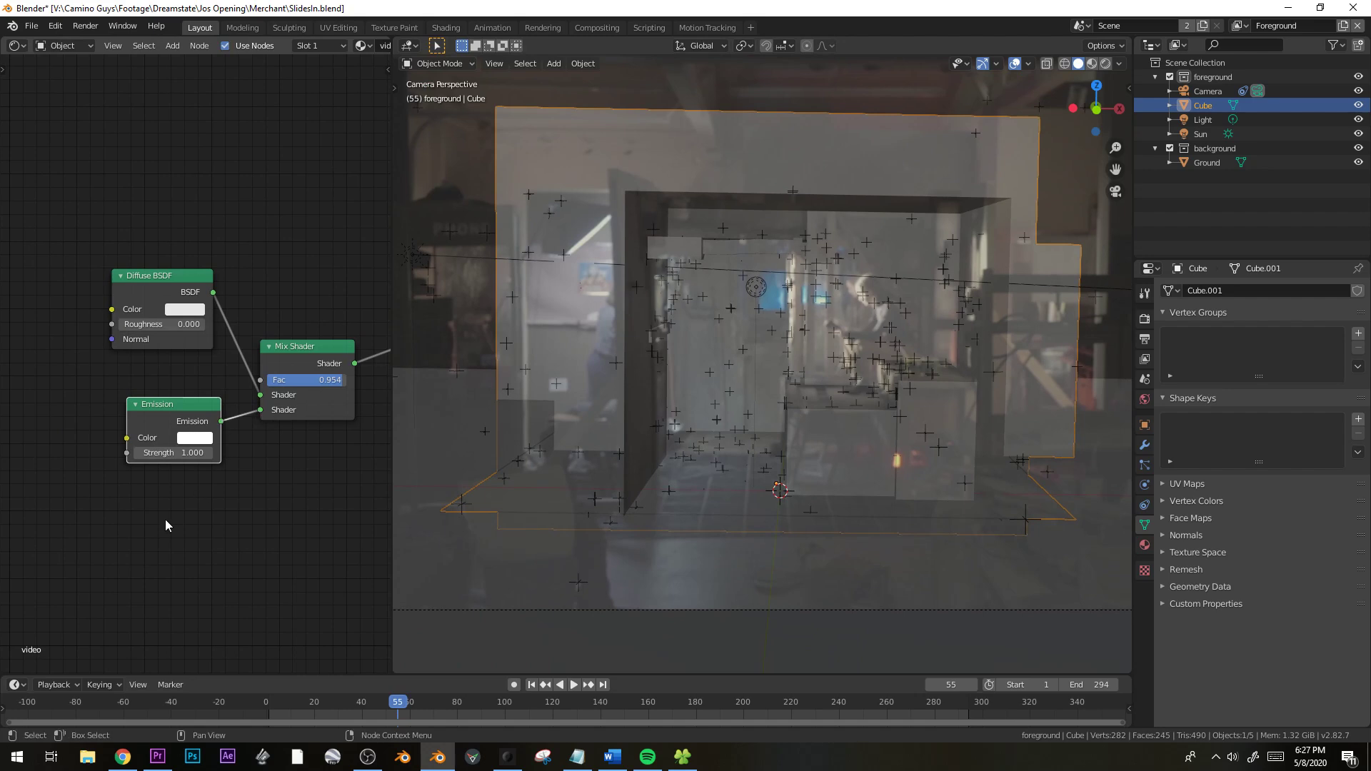
Add an Image Texture with its mapping setup to the Emission node and assign SlidesIn.mov as its image
middle_click_drag(164, 417, 238, 426)
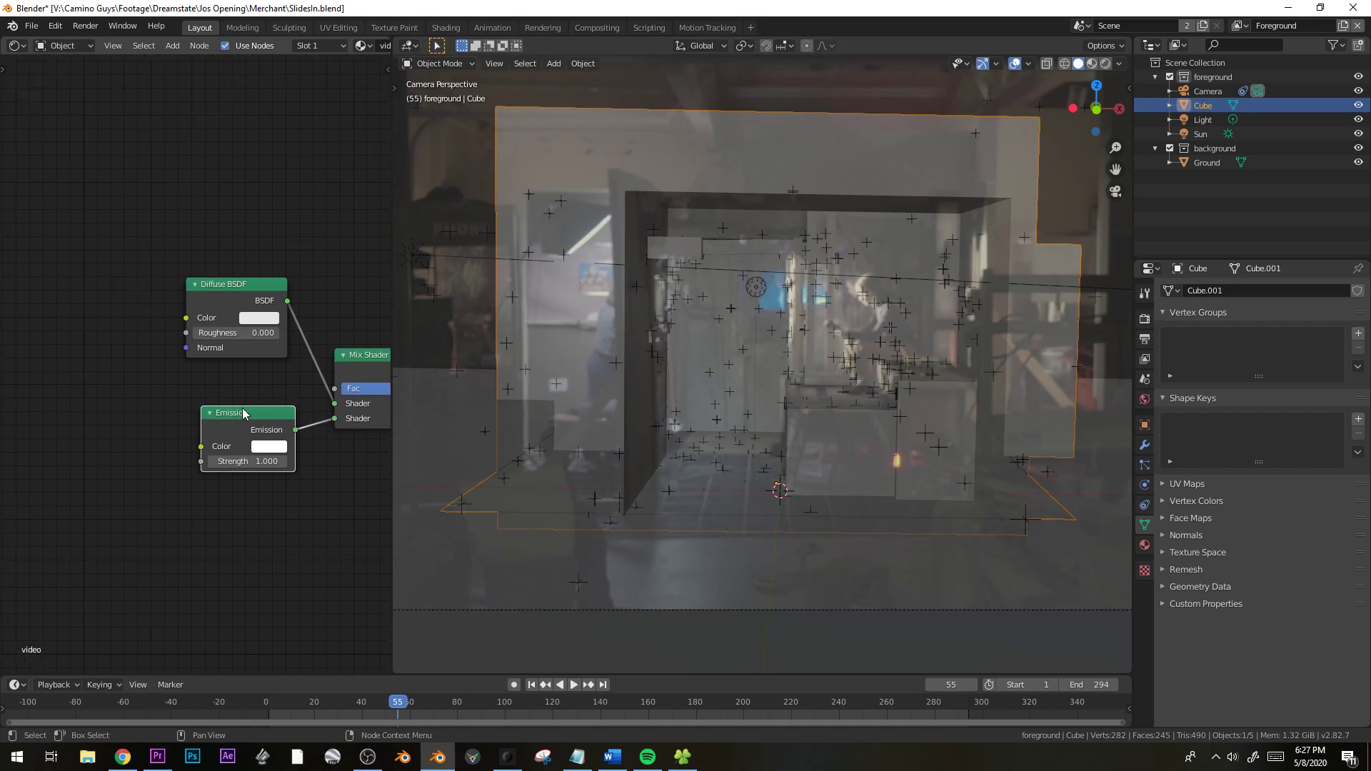
key("ctrl+t")
key("g")
left_click(273, 589)
middle_click_drag(181, 612, 473, 544)
middle_click_drag(232, 395, 78, 411)
middle_click_drag(279, 402, 181, 406)
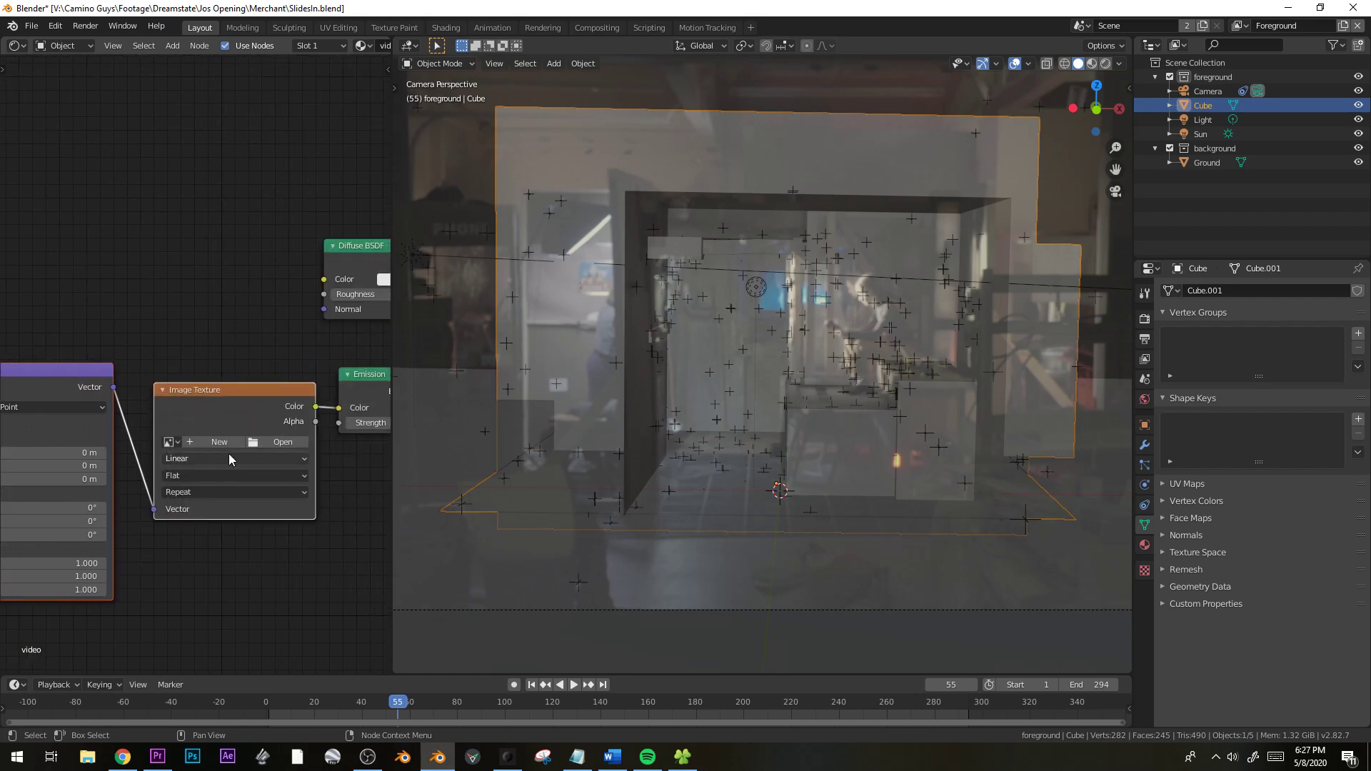
left_click(170, 443)
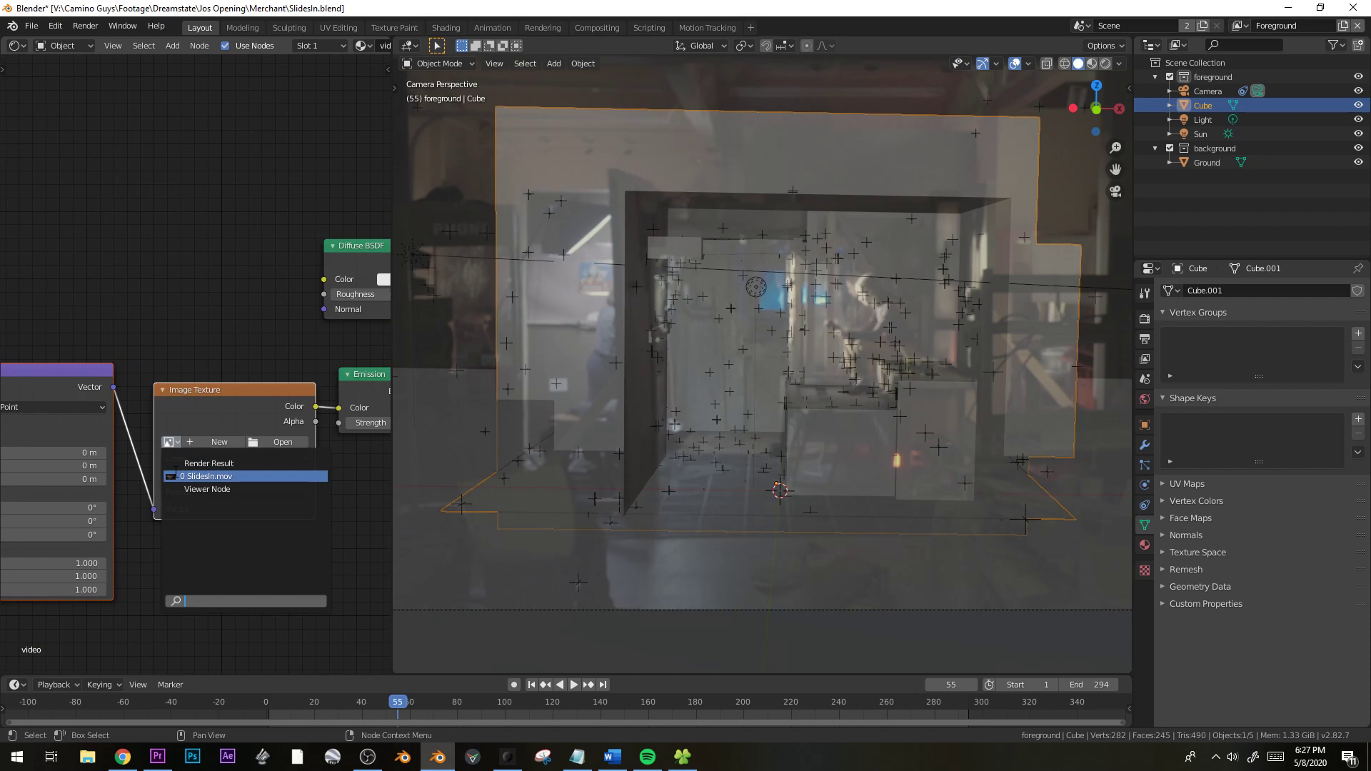
left_click(170, 475)
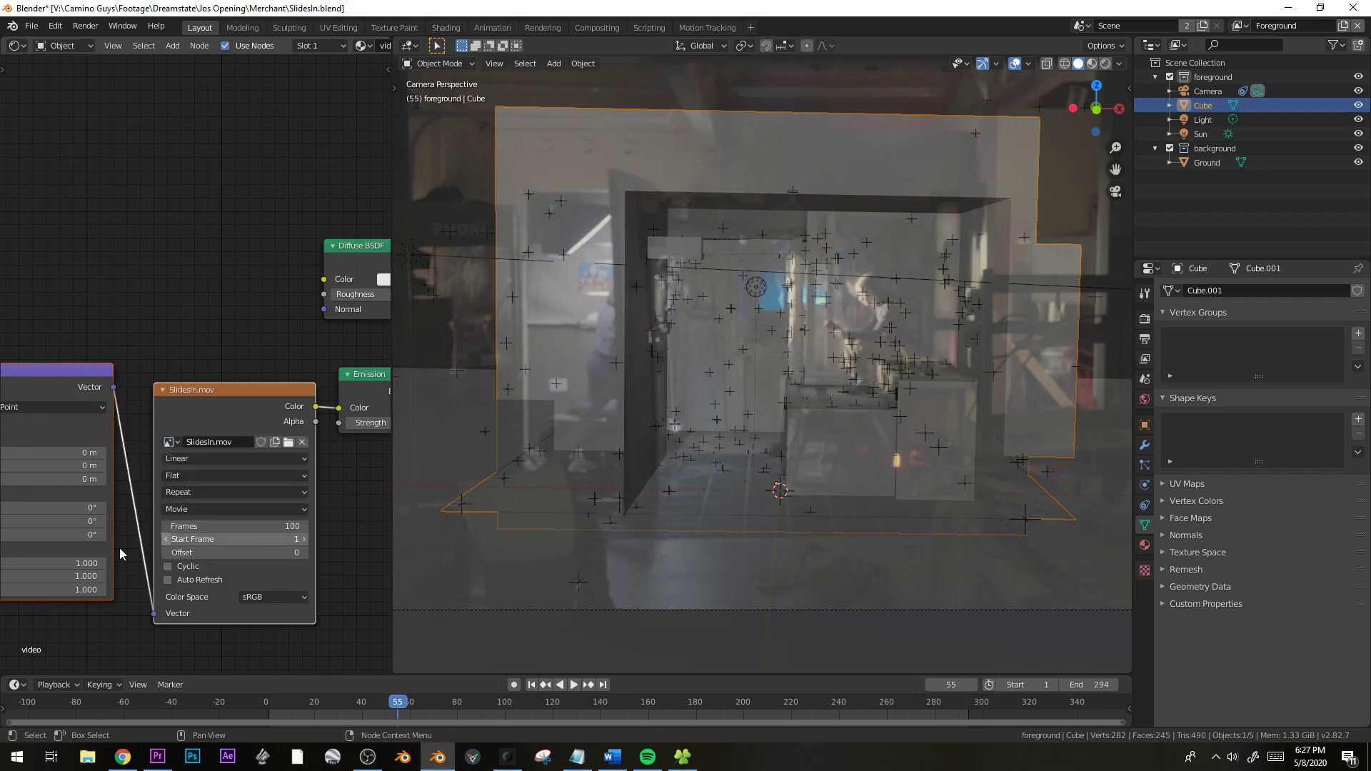
Set the movie texture's frame count to 1631 and enable Auto Refresh
left_click(307, 526)
type("1631")
key("Return")
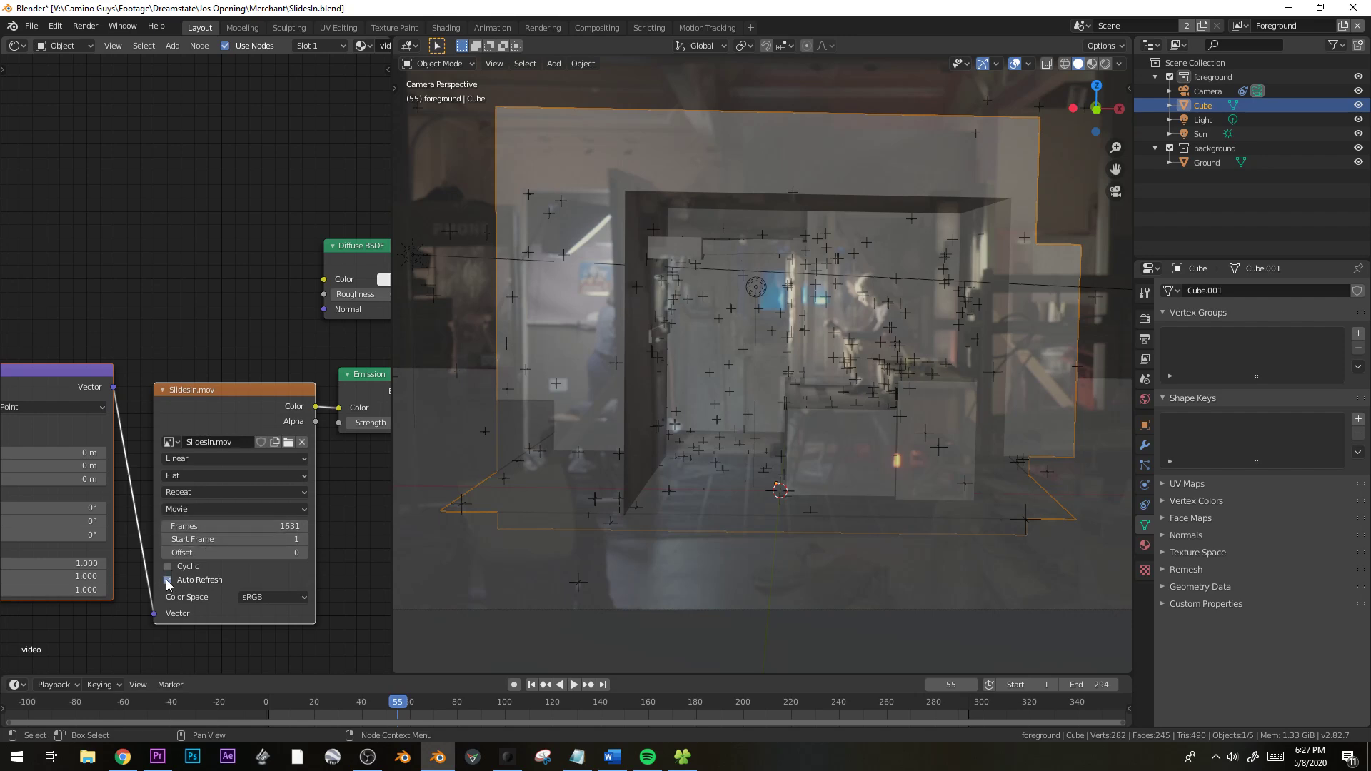
Turn off the camera's background images and preview the animation in Material Preview shading
scroll(924, 418, "down", 2)
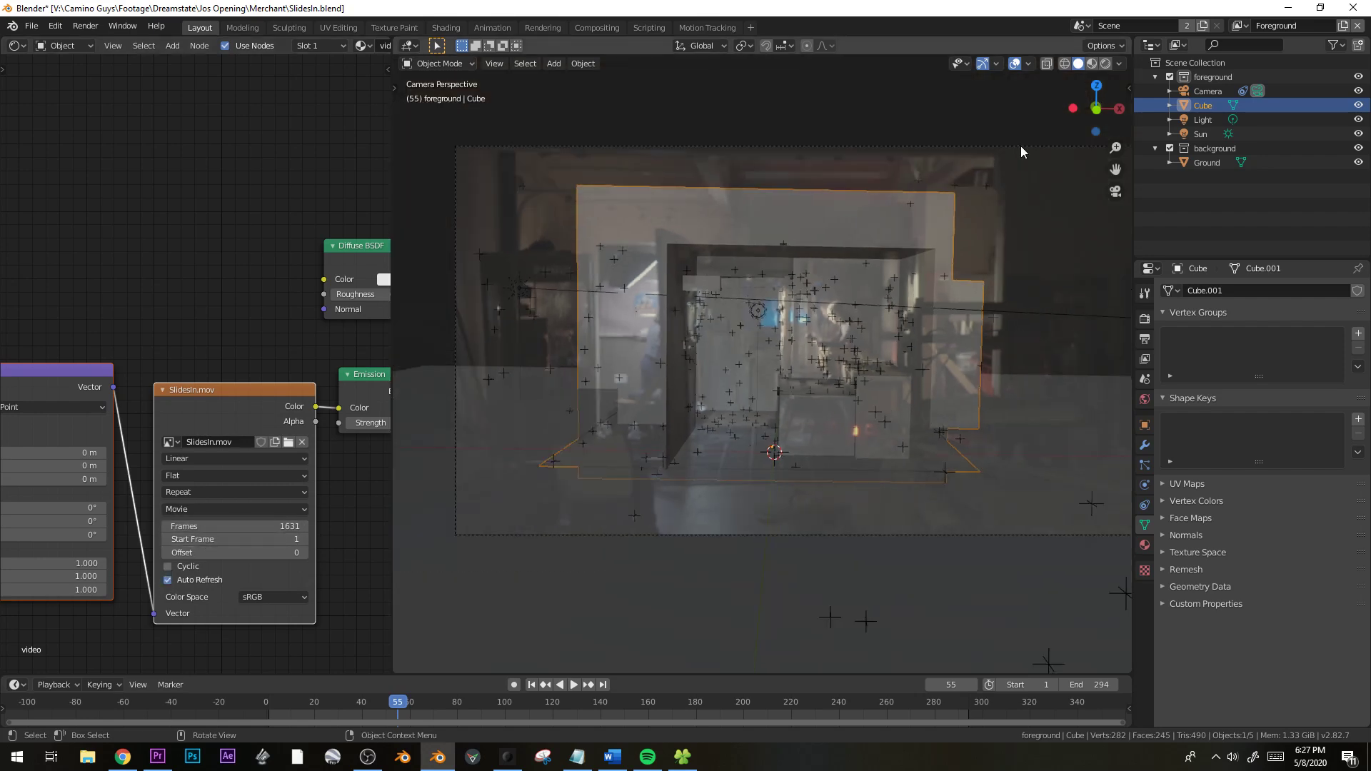
left_click(1021, 147)
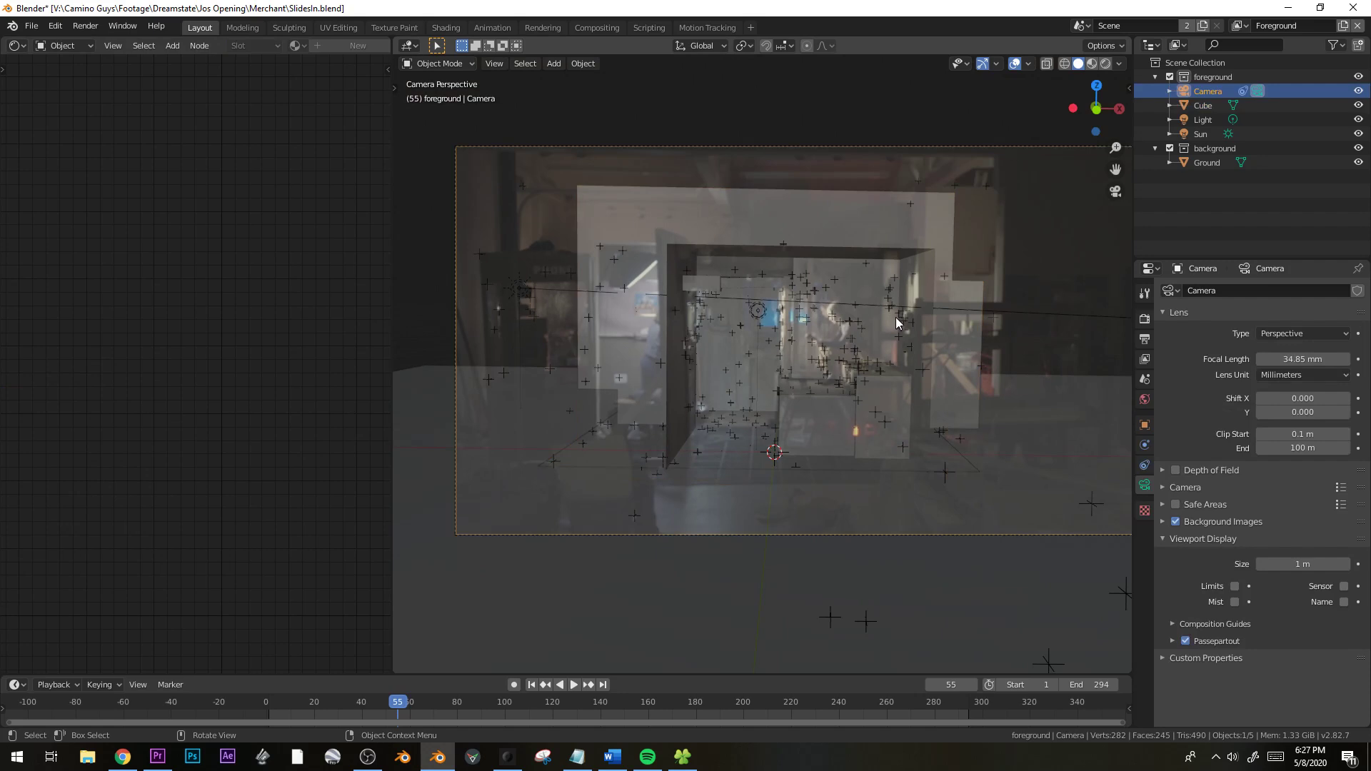
scroll(756, 336, "up", 1)
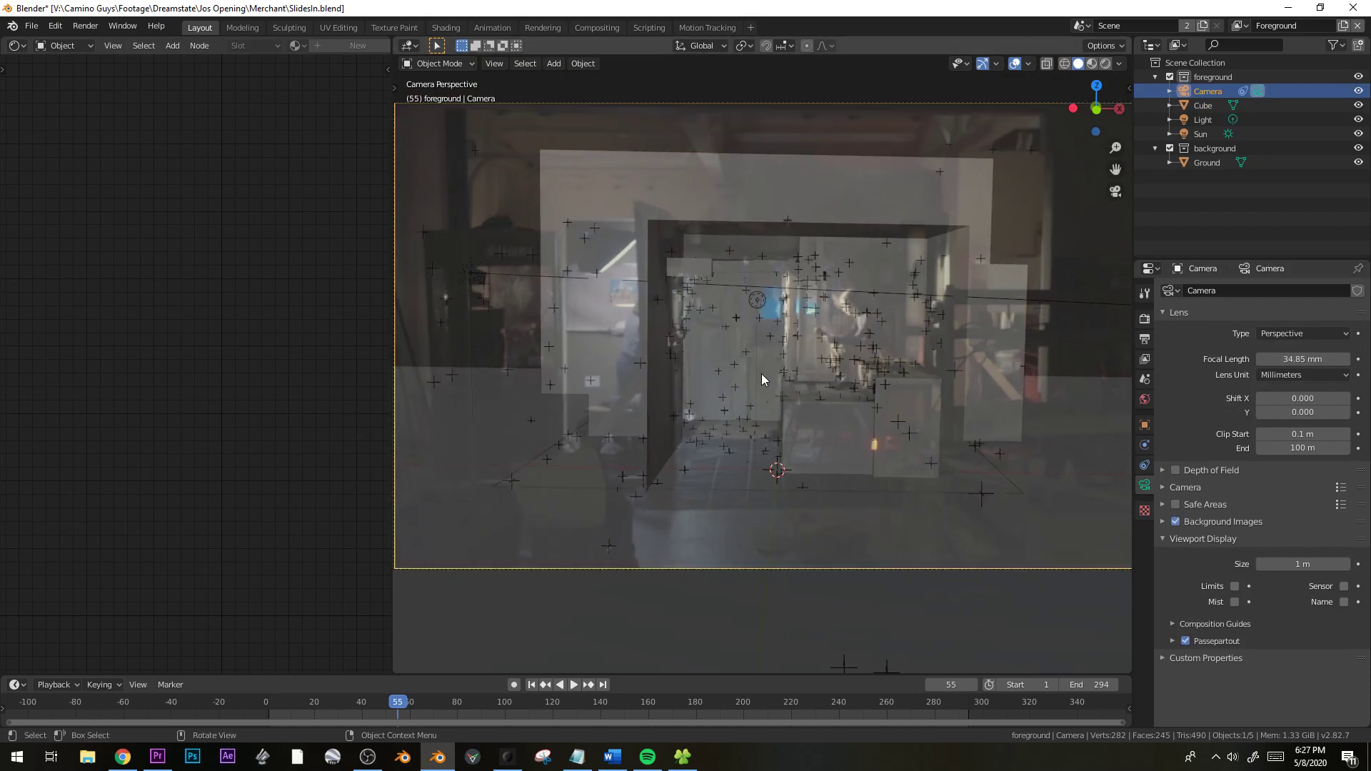
left_click(1175, 522)
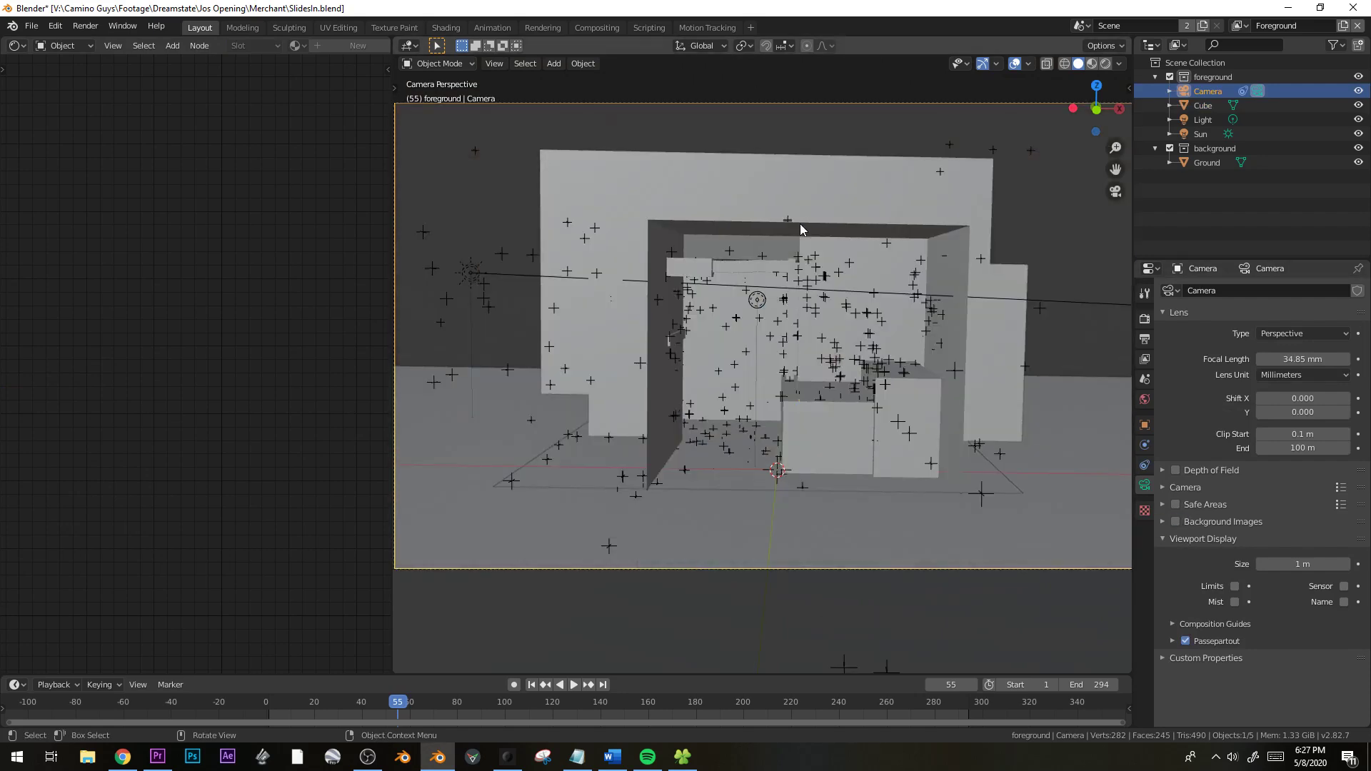
scroll(794, 255, "down", 1)
key("z")
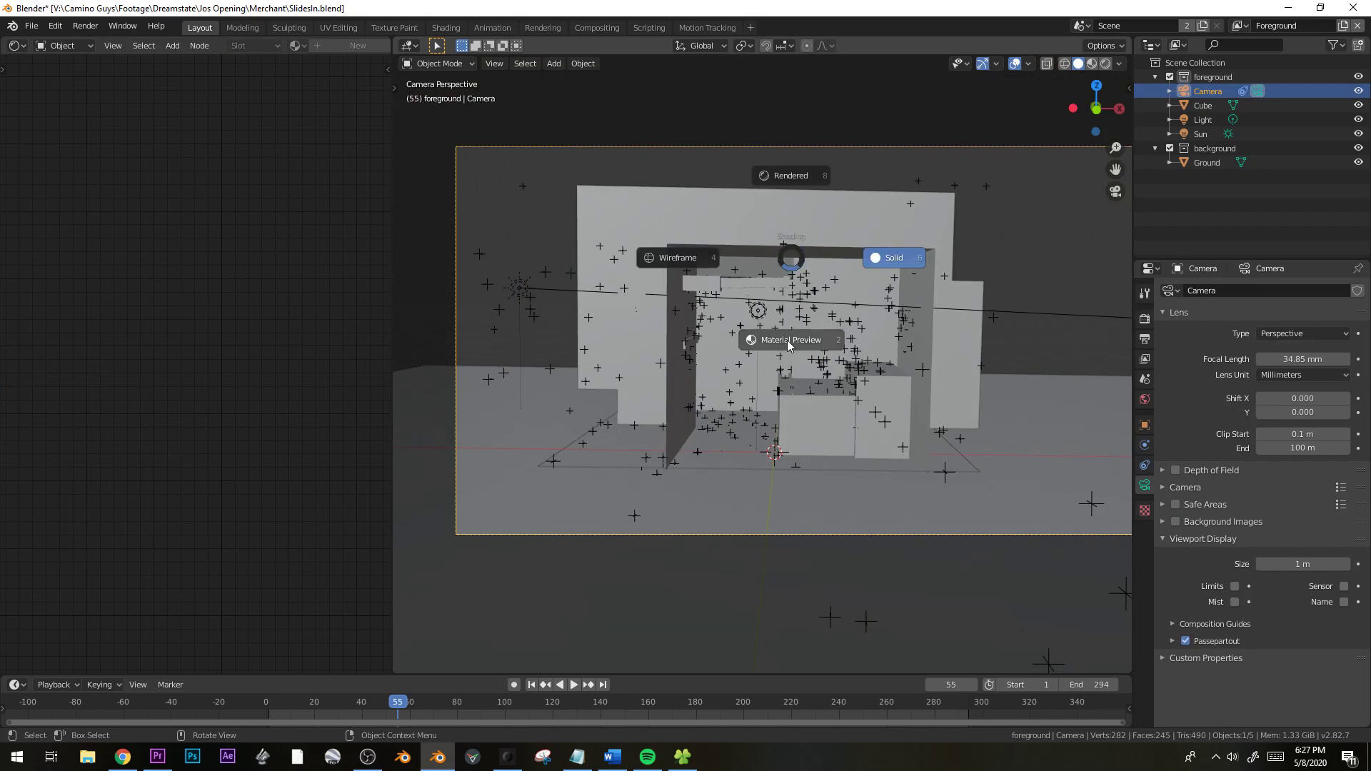
left_click(788, 342)
key("space")
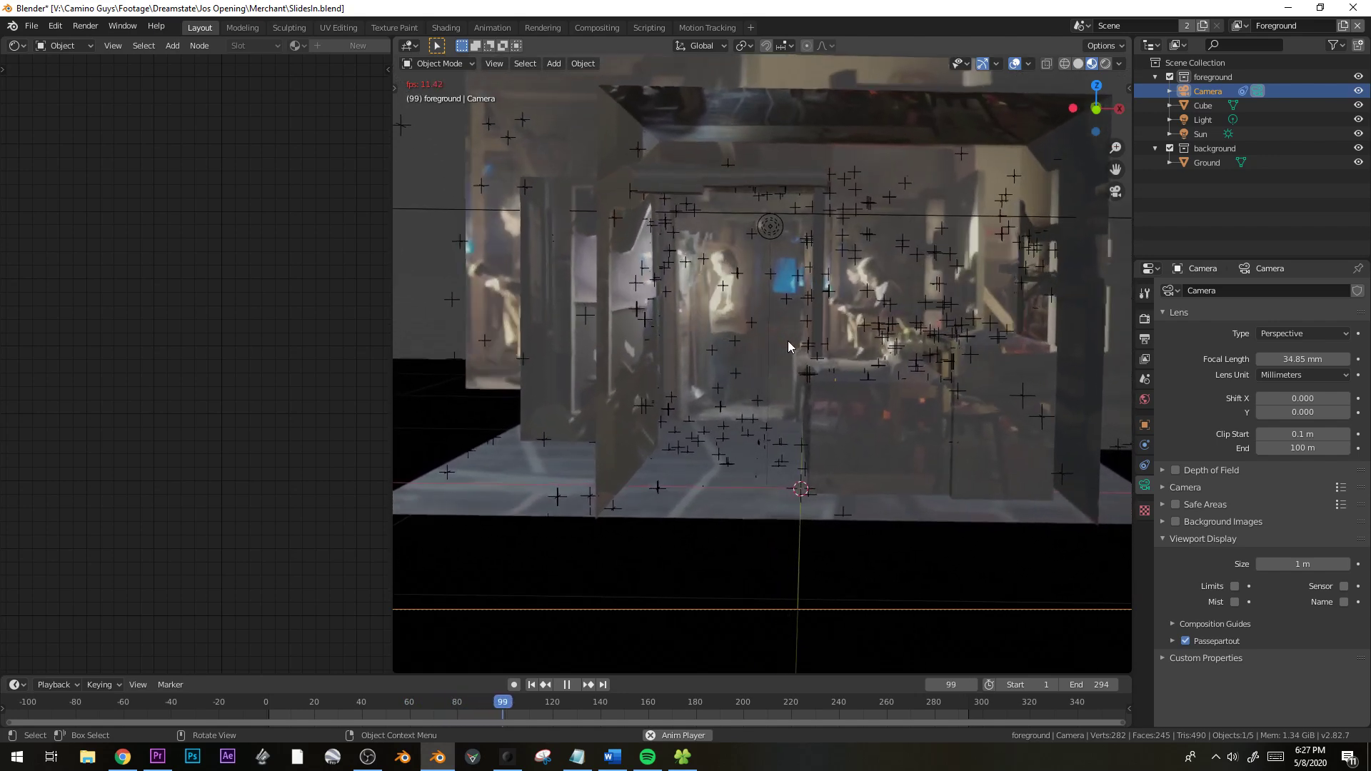
key("space")
Connect the Texture Coordinate node's Window output to the Mapping node's Vector input in the Cube's material
left_click(785, 204)
middle_click_drag(5, 493, 234, 407)
left_click_drag(141, 383, 183, 335)
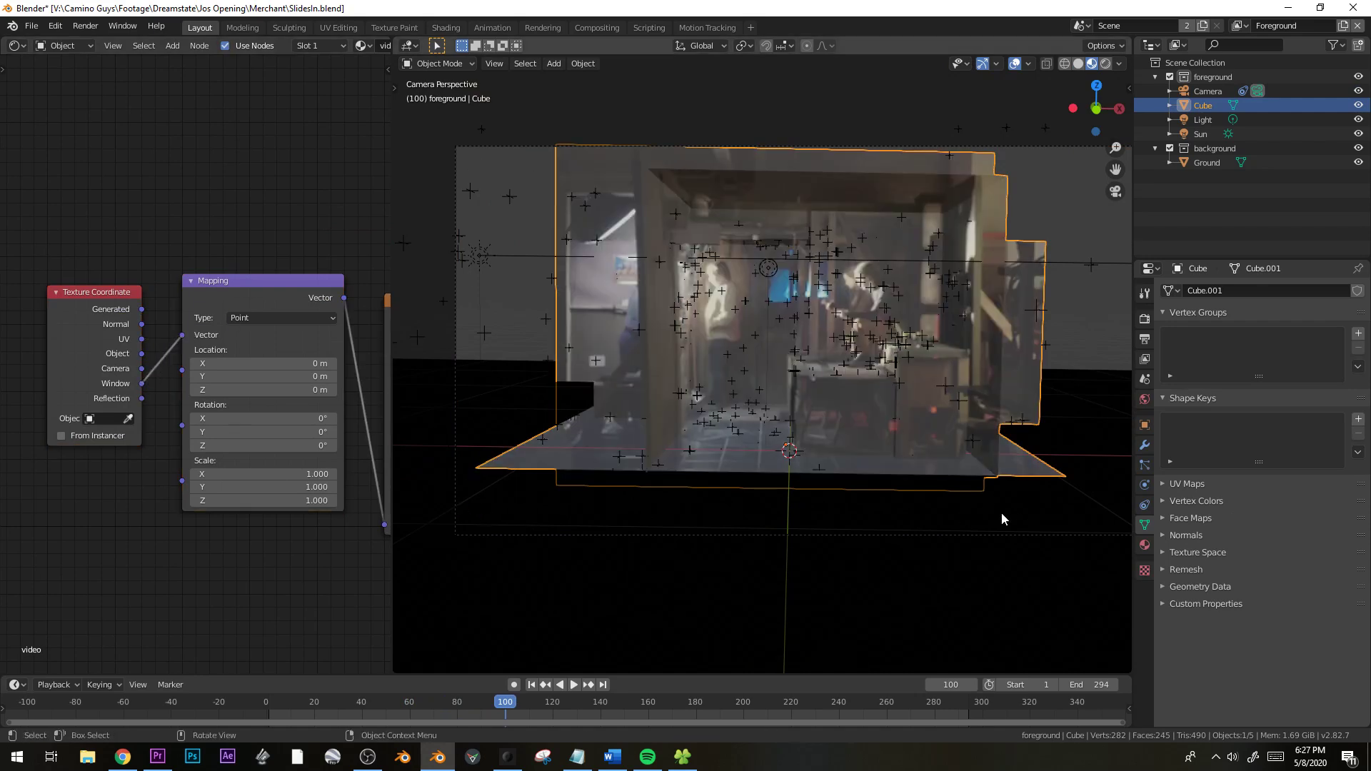
Play the animation through the camera to examine how the projected footage sits on the set geometry
key("space")
key("space")
scroll(848, 449, "up", 3)
scroll(736, 570, "down", 1)
middle_click_drag(711, 551, 613, 574, "shift")
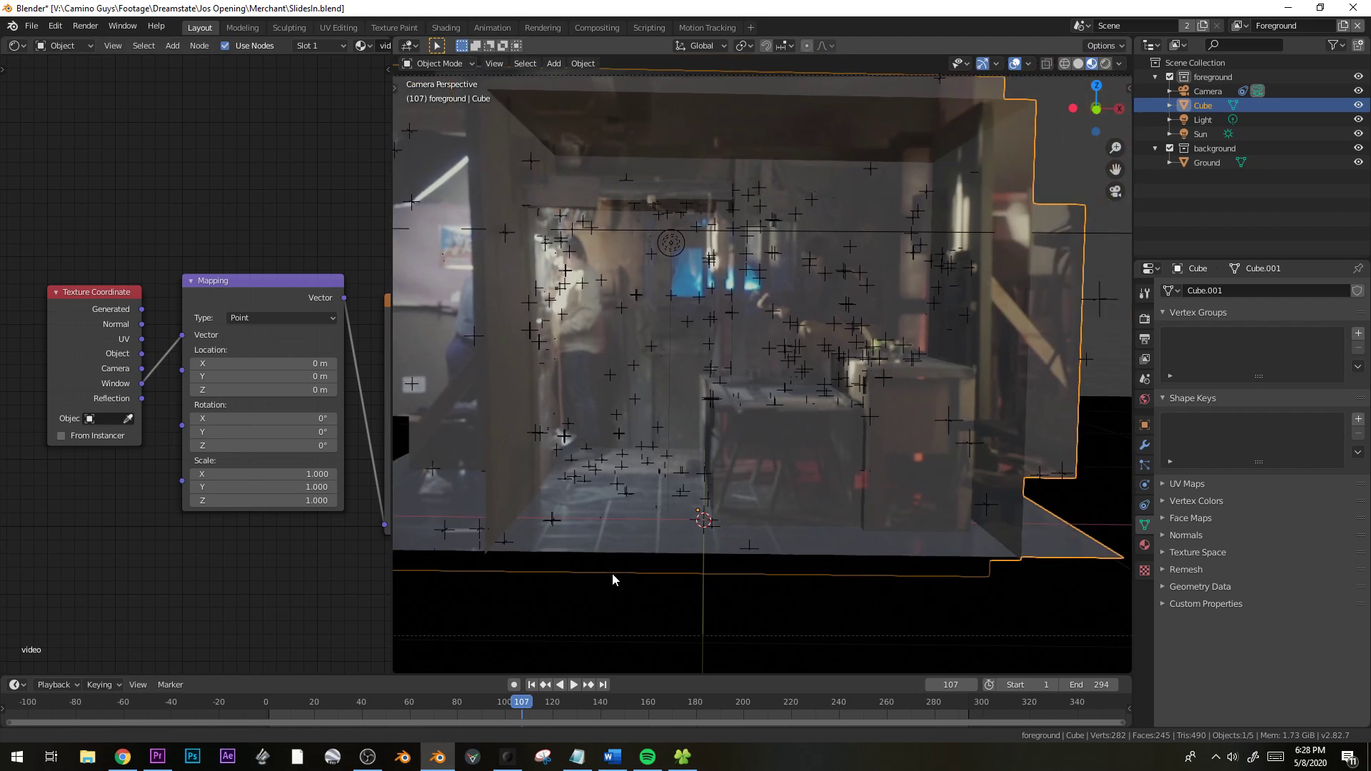
key("space")
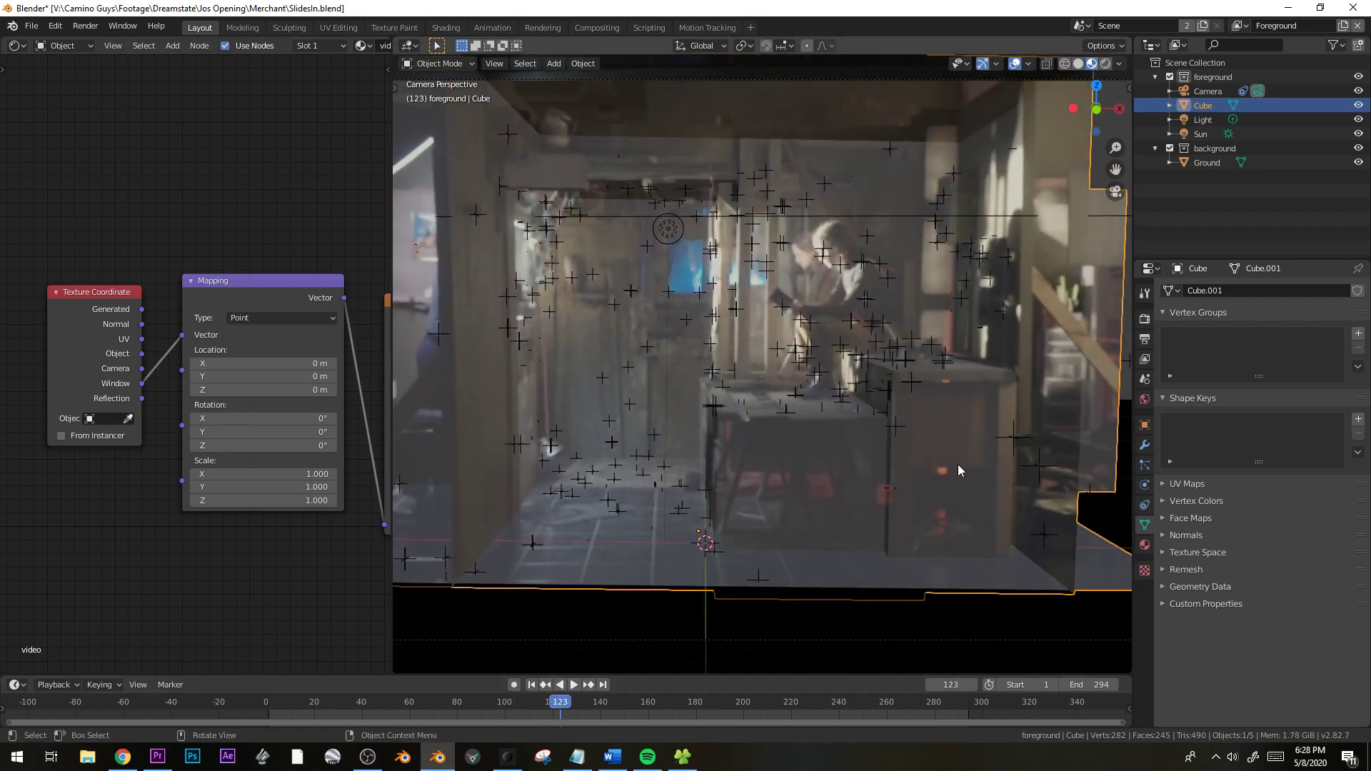
key("space")
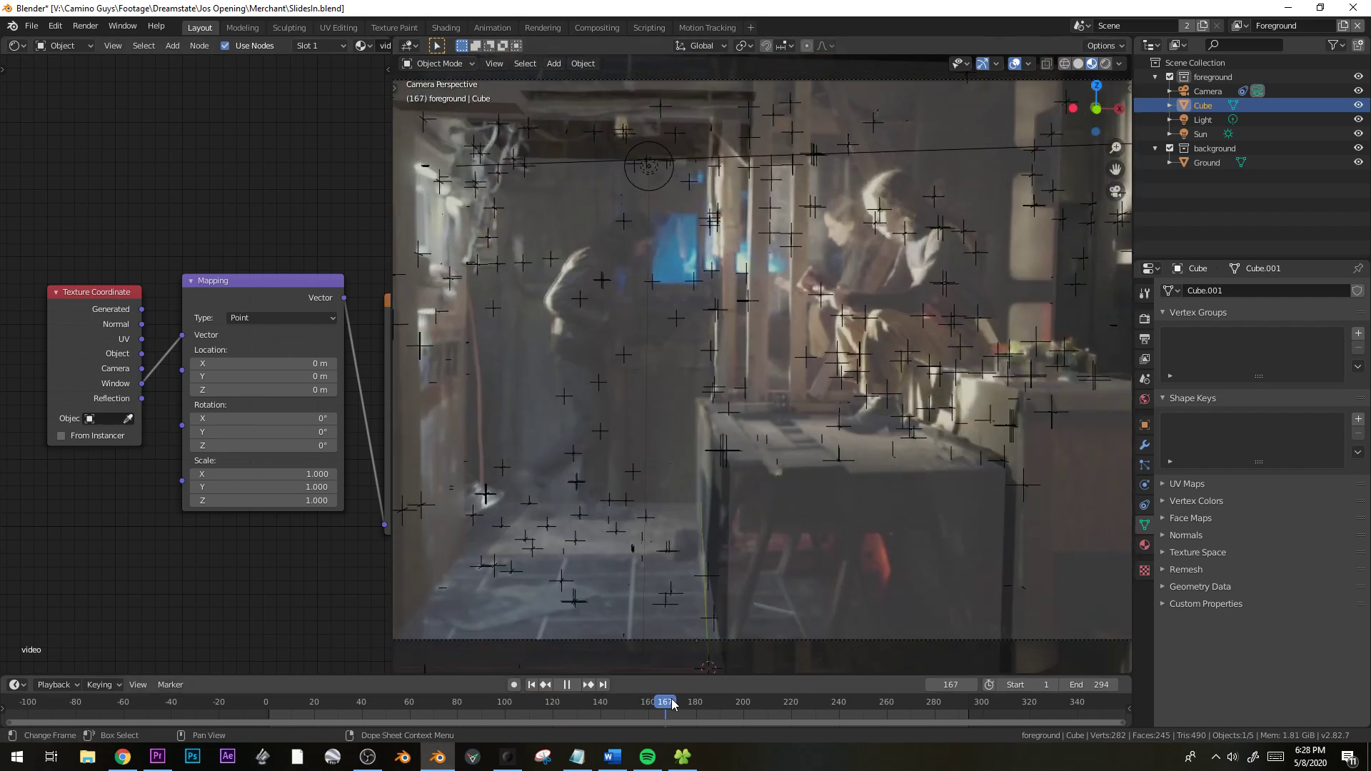
Stop playback and orbit around the set outside the camera view to examine how the footage is projected onto the geometry
mouse_move(709, 690)
left_mouse_down()
mouse_move(731, 688)
mouse_move(693, 679)
left_mouse_up()
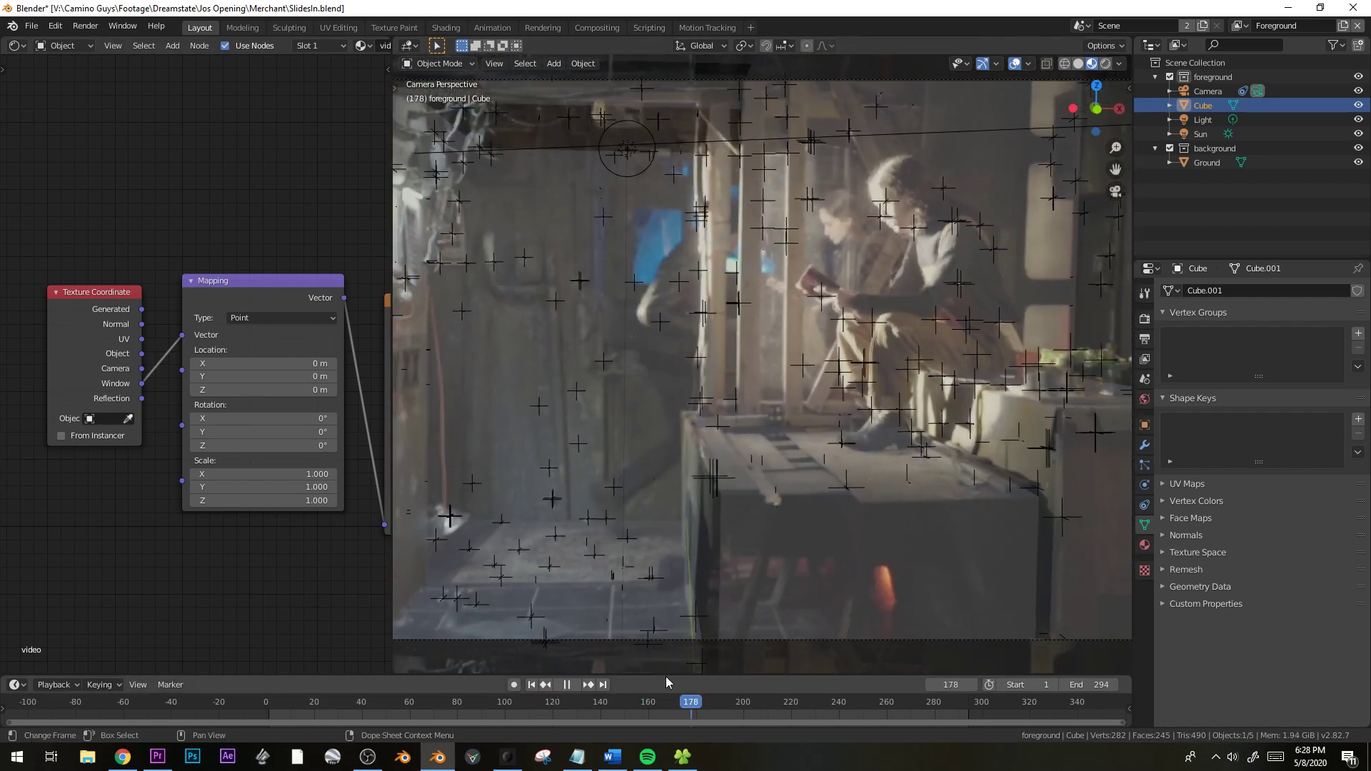
key("space")
scroll(757, 425, "down", 2)
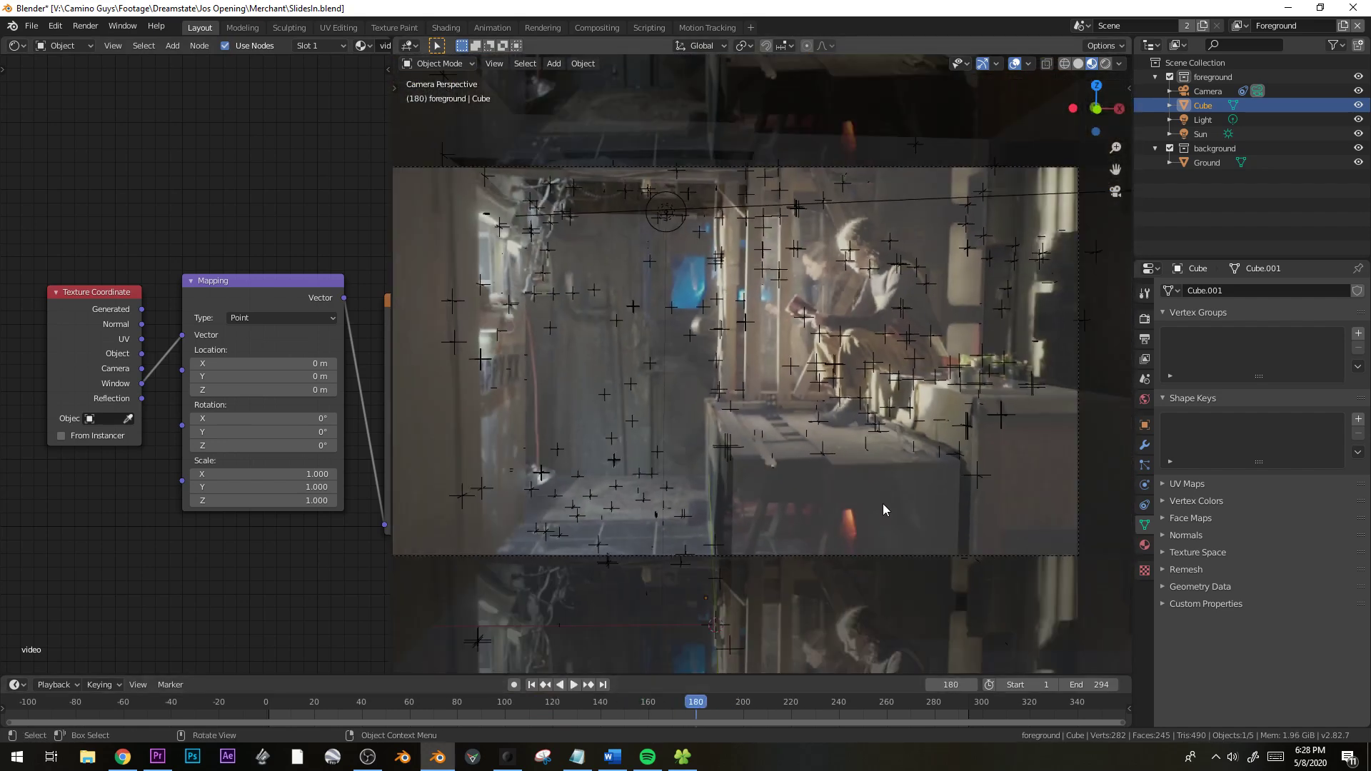
middle_click_drag(883, 504, 863, 440)
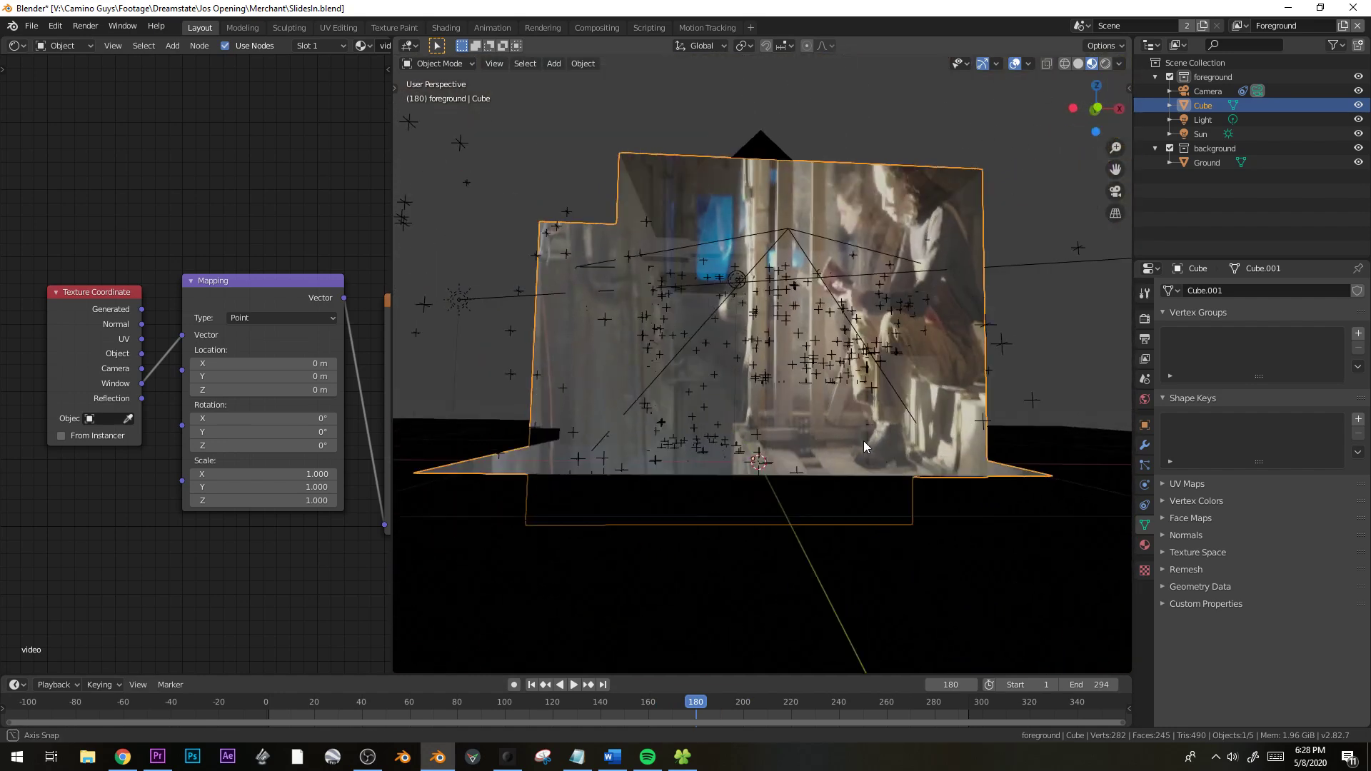
key("KP_0")
middle_click_drag(697, 335, 807, 342)
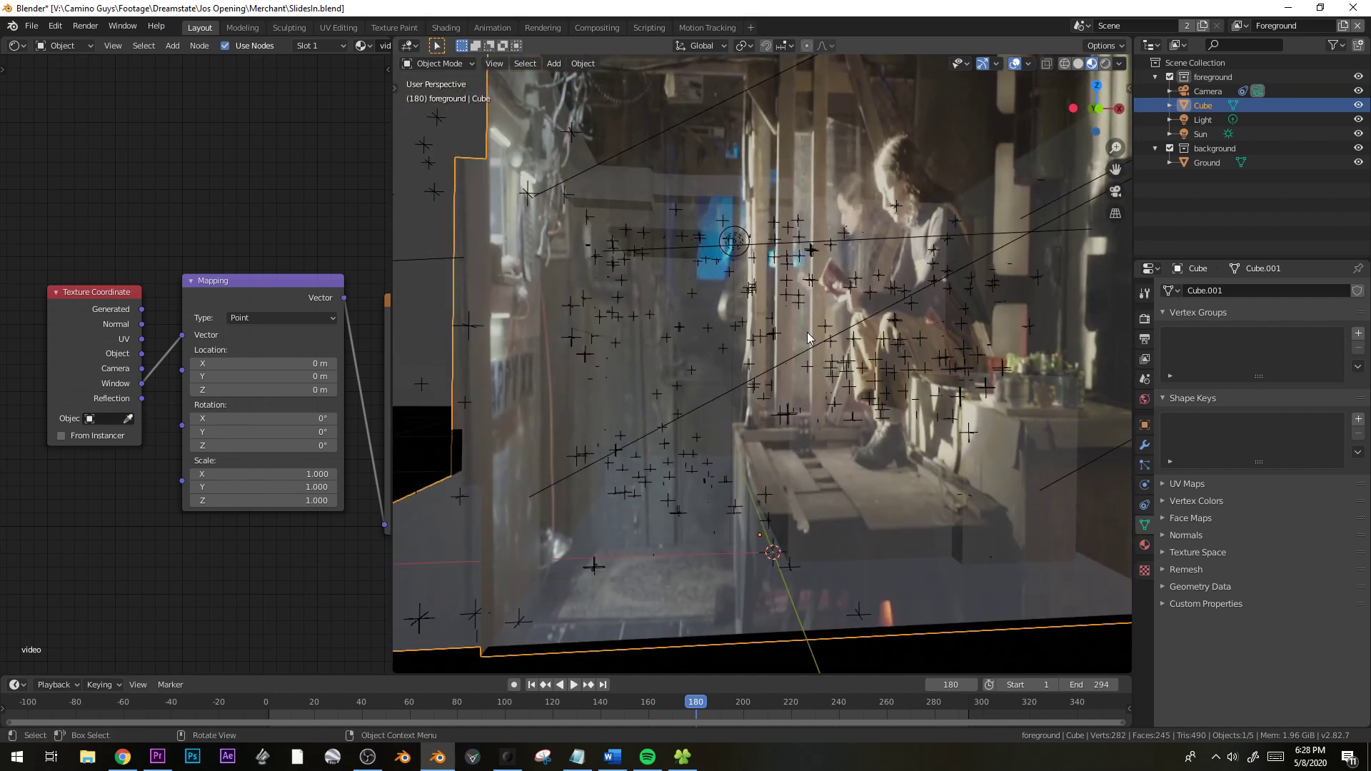
key("KP_0")
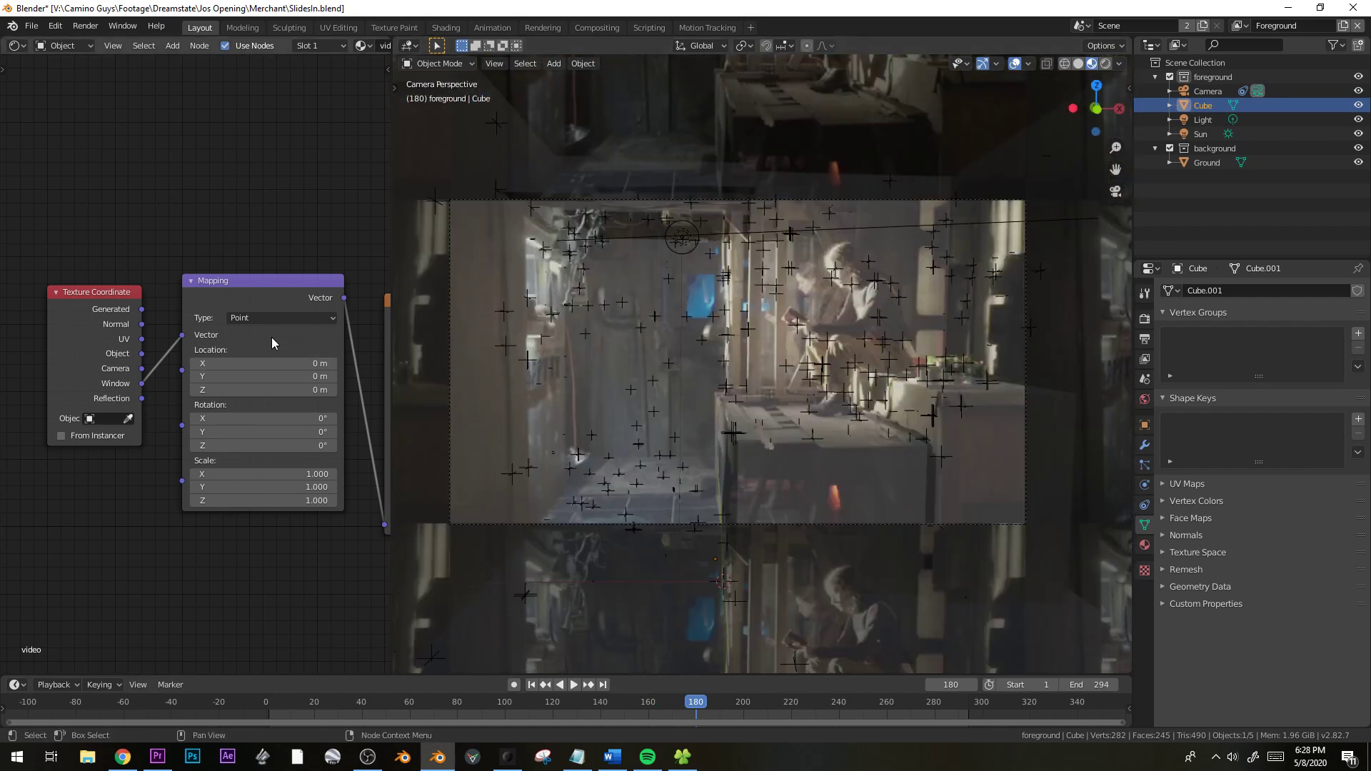
Set the SlidesIn.mov image texture's extension mode to Clip
middle_click_drag(271, 337, 117, 348)
left_click(273, 414)
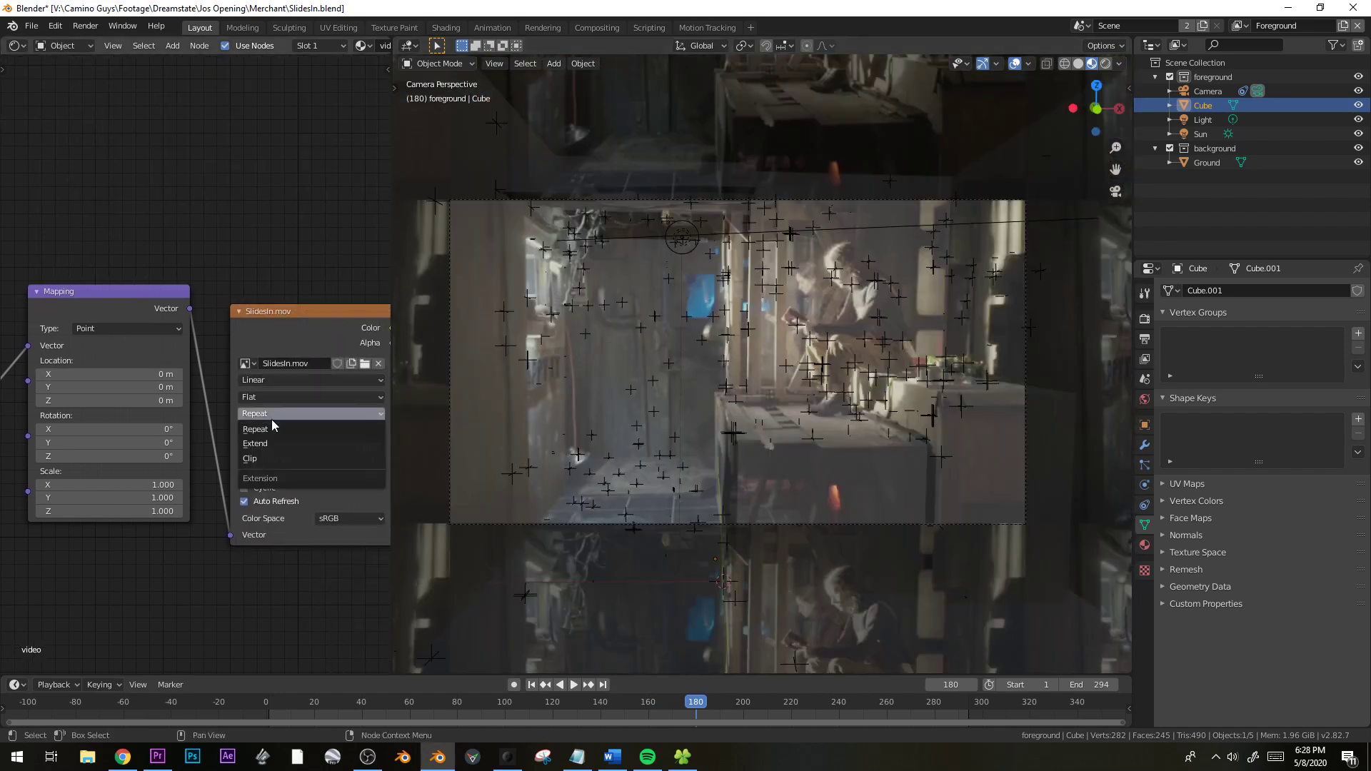
left_click(273, 458)
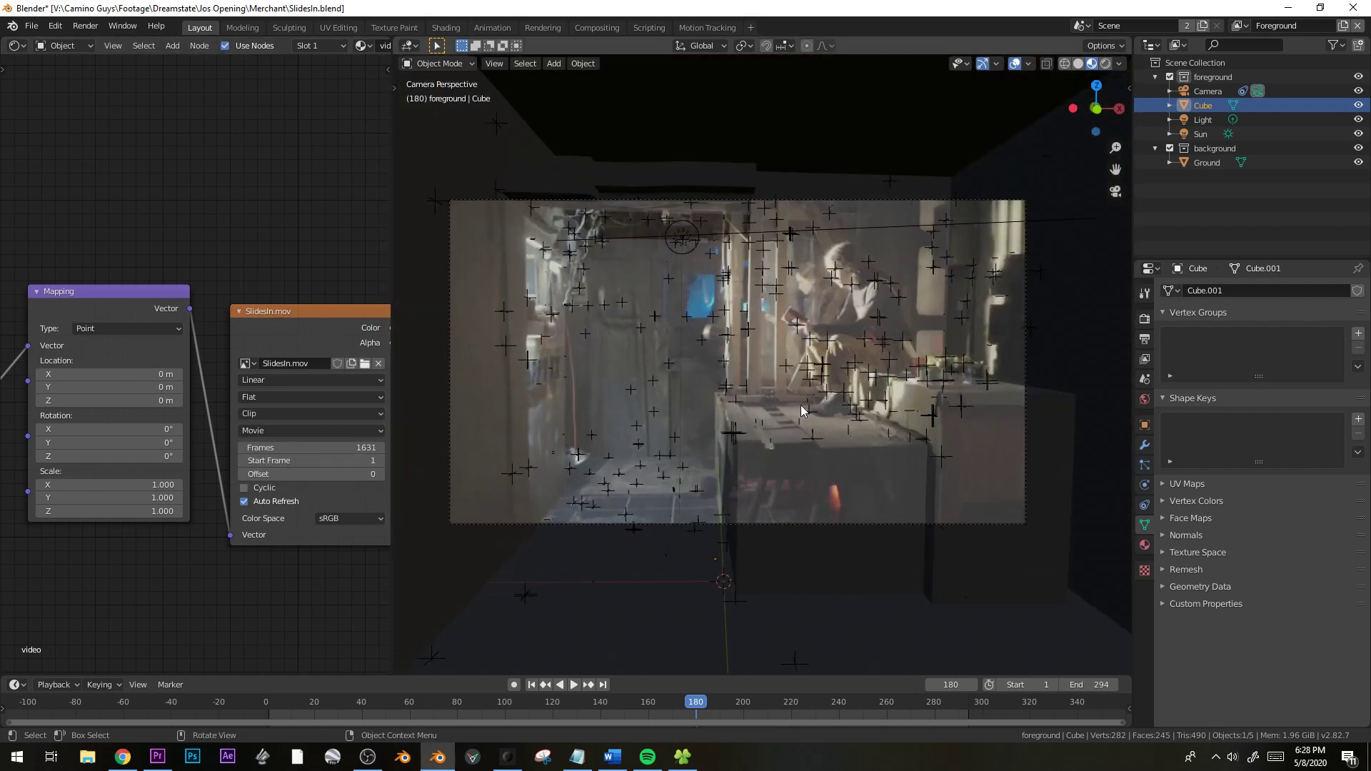
scroll(810, 469, "down", 1)
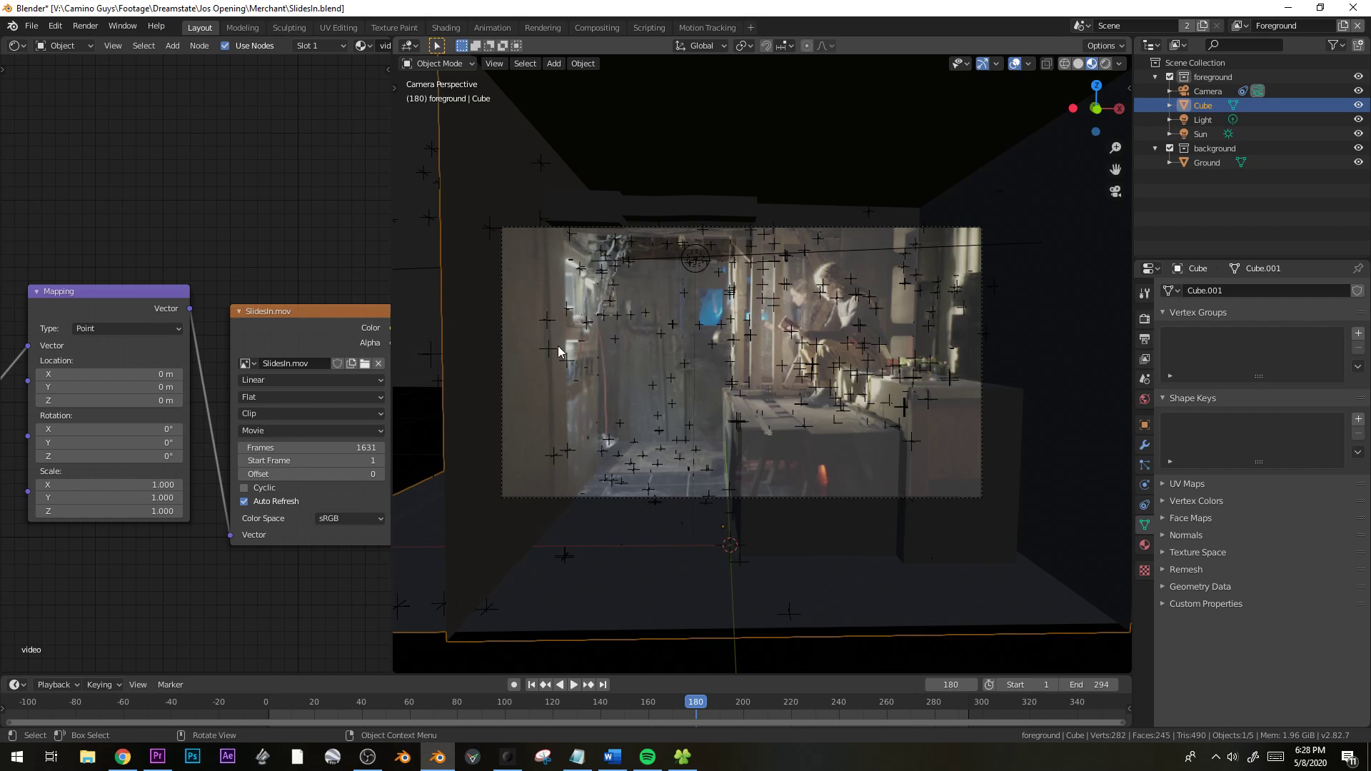
Add a UV Project modifier to the Cube with UVMap as its UV map and Camera as its projector
left_click(1147, 448)
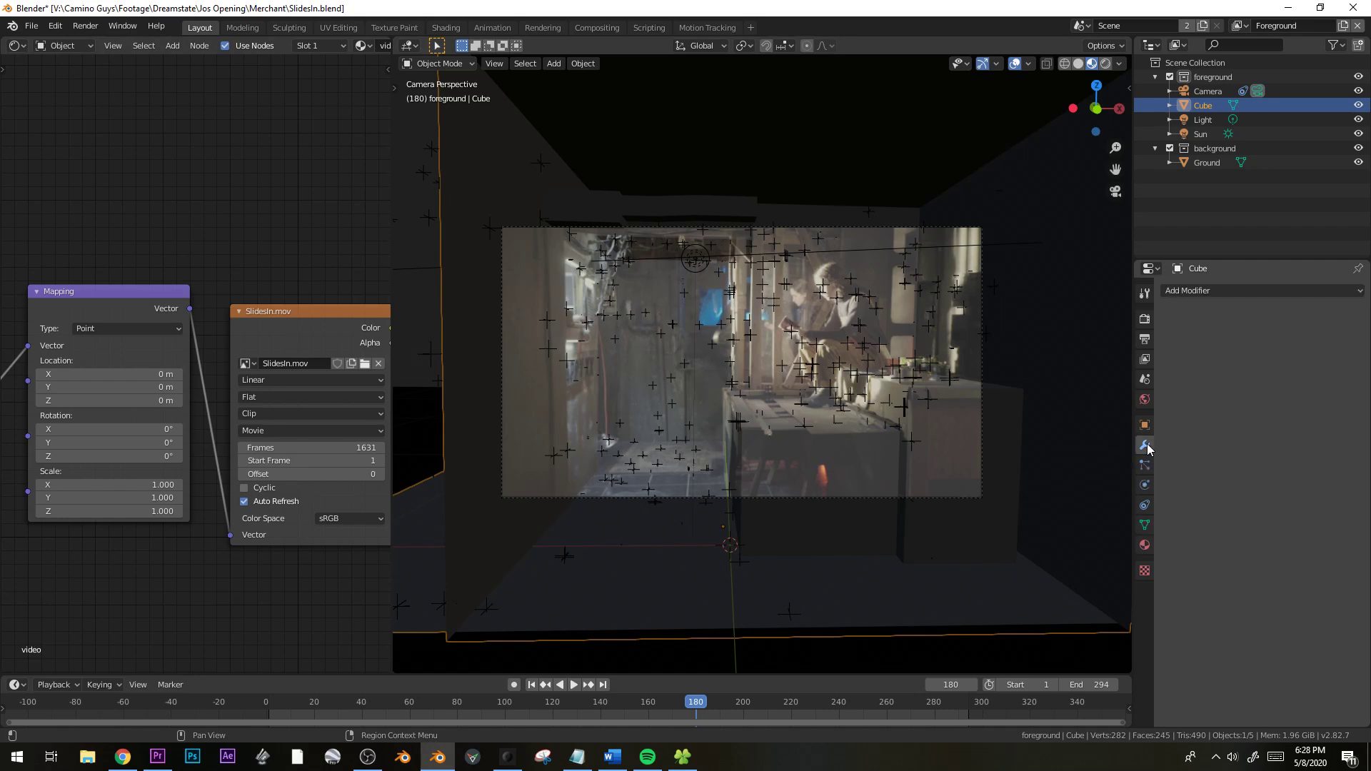
left_click(1200, 291)
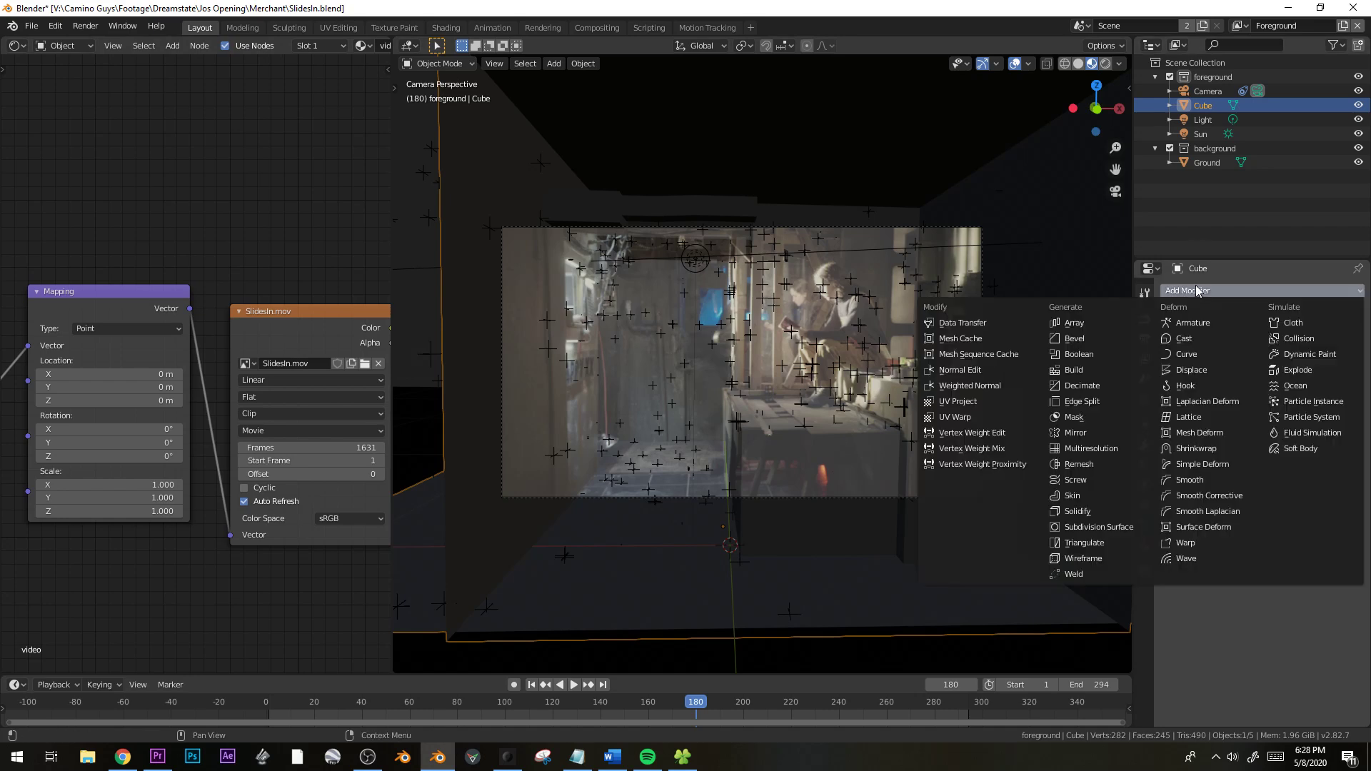
left_click(980, 401)
left_click(1214, 353)
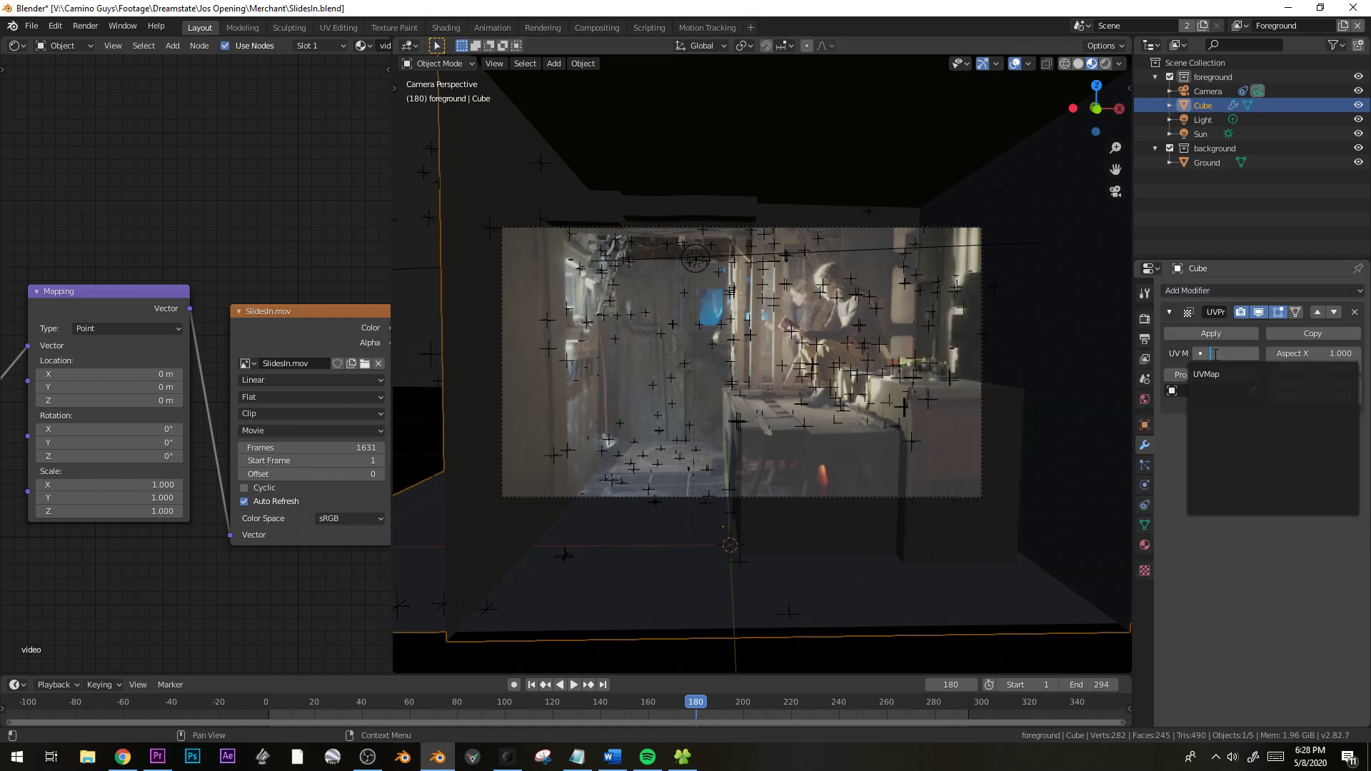
left_click(1206, 374)
left_click(1212, 390)
left_click(1197, 409)
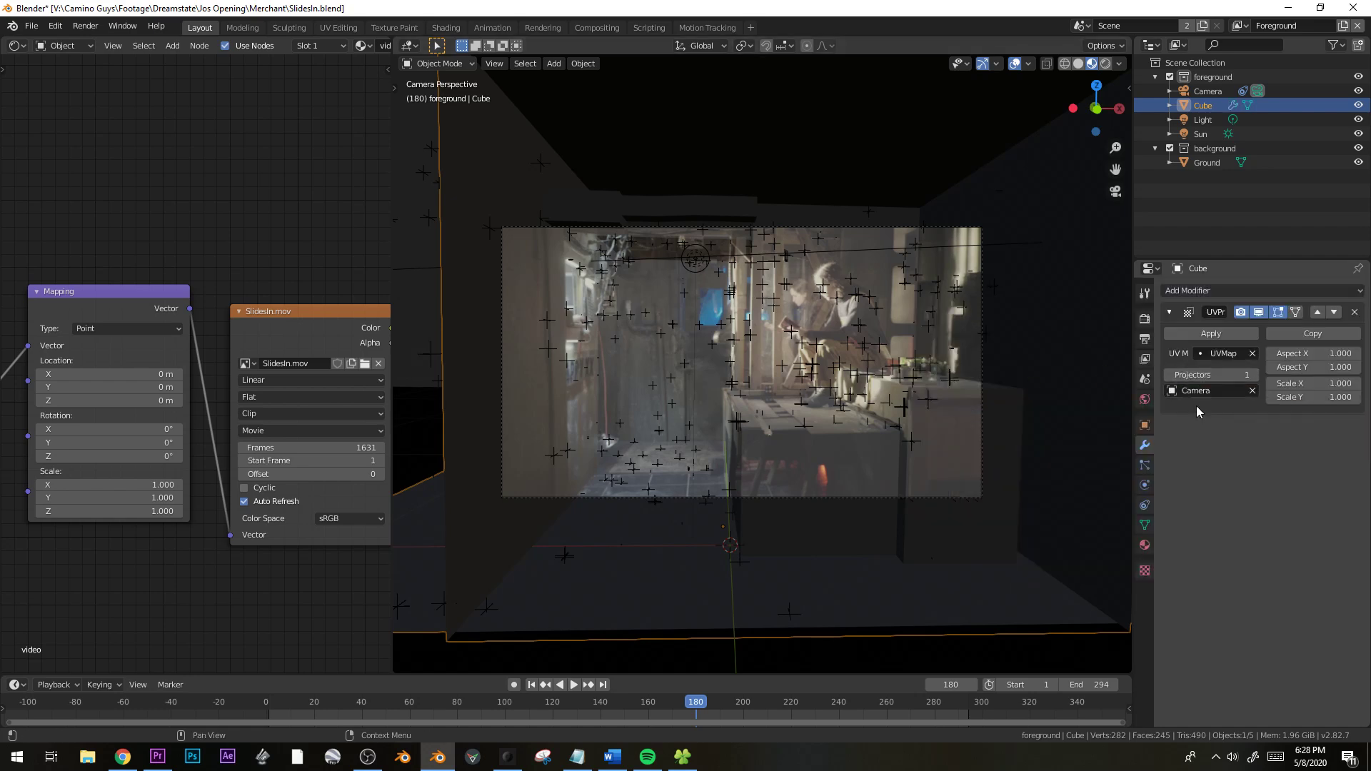
Connect the Texture Coordinate node's UV output to the Mapping node's Vector input in place of the Window output
middle_click_drag(100, 572, 269, 559)
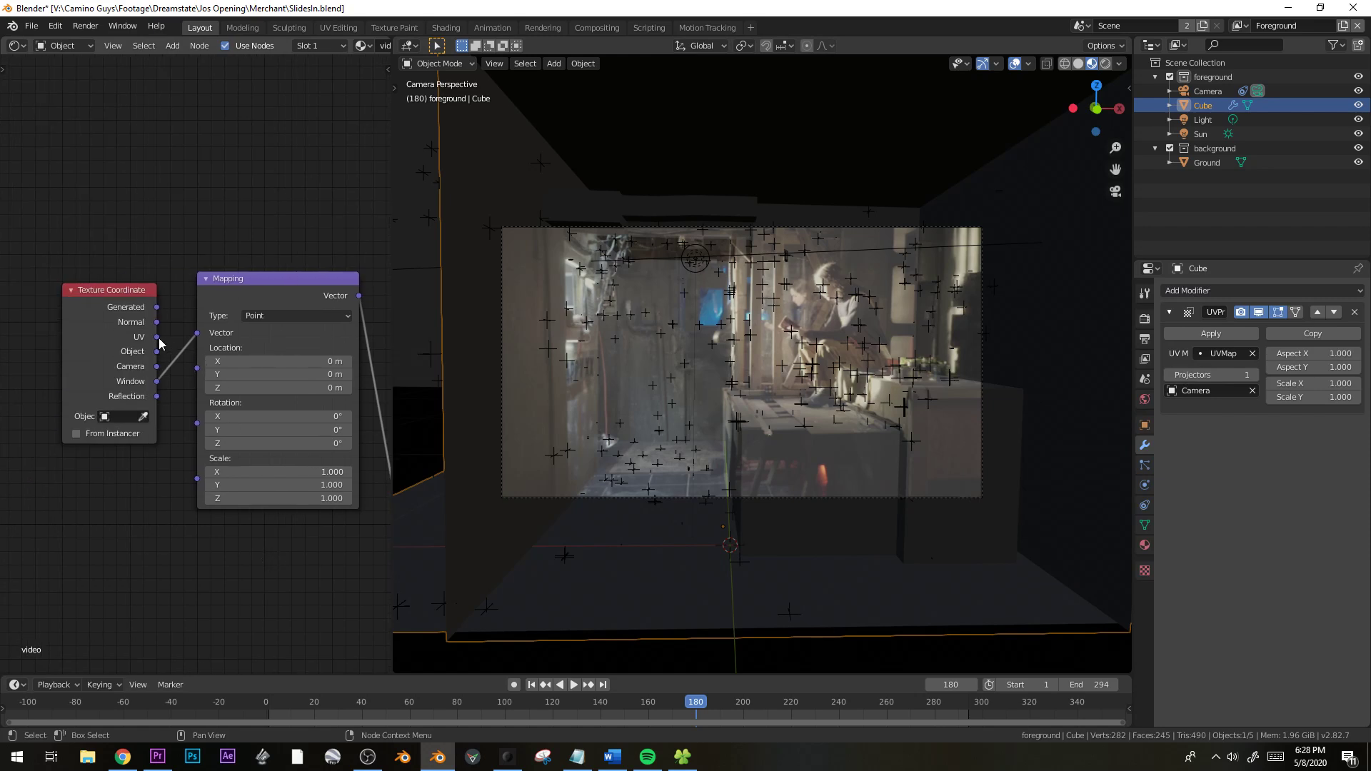
left_click_drag(156, 337, 198, 333)
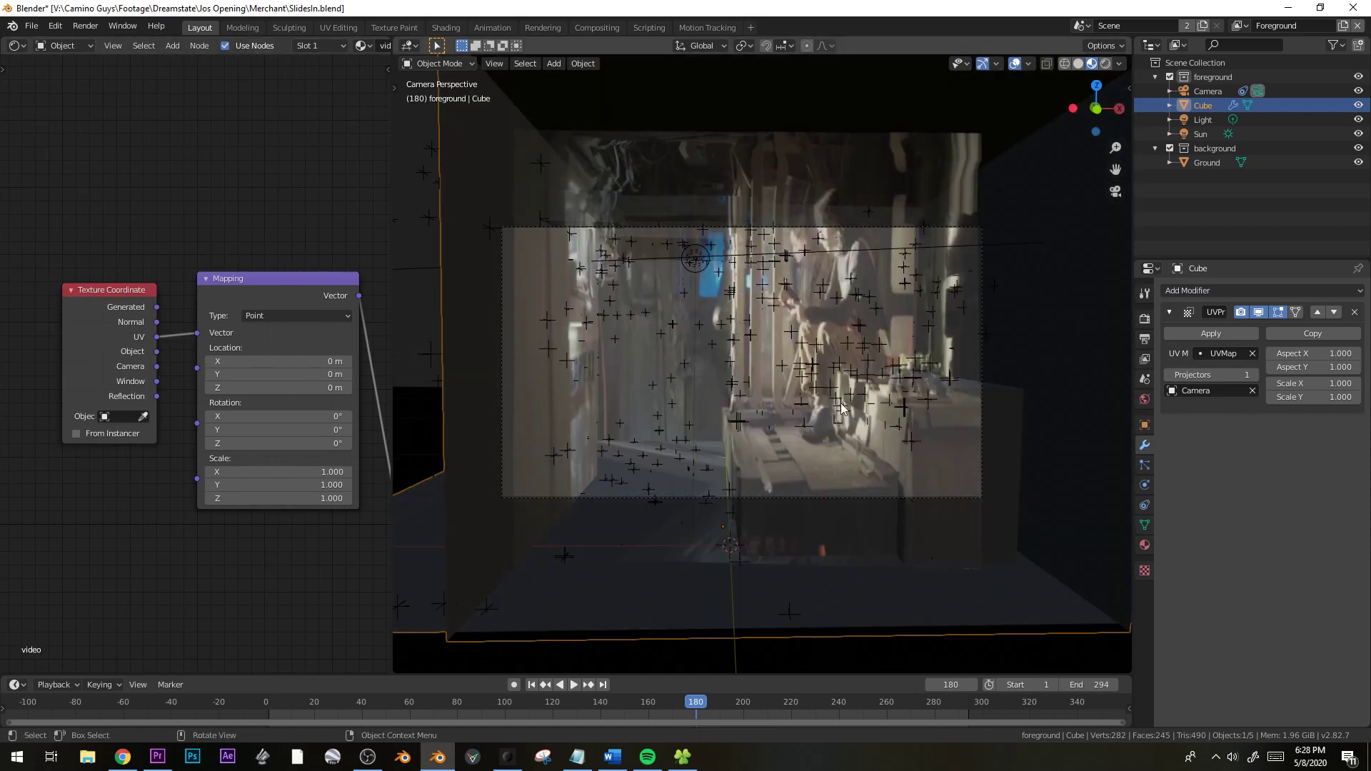
scroll(884, 407, "up", 1)
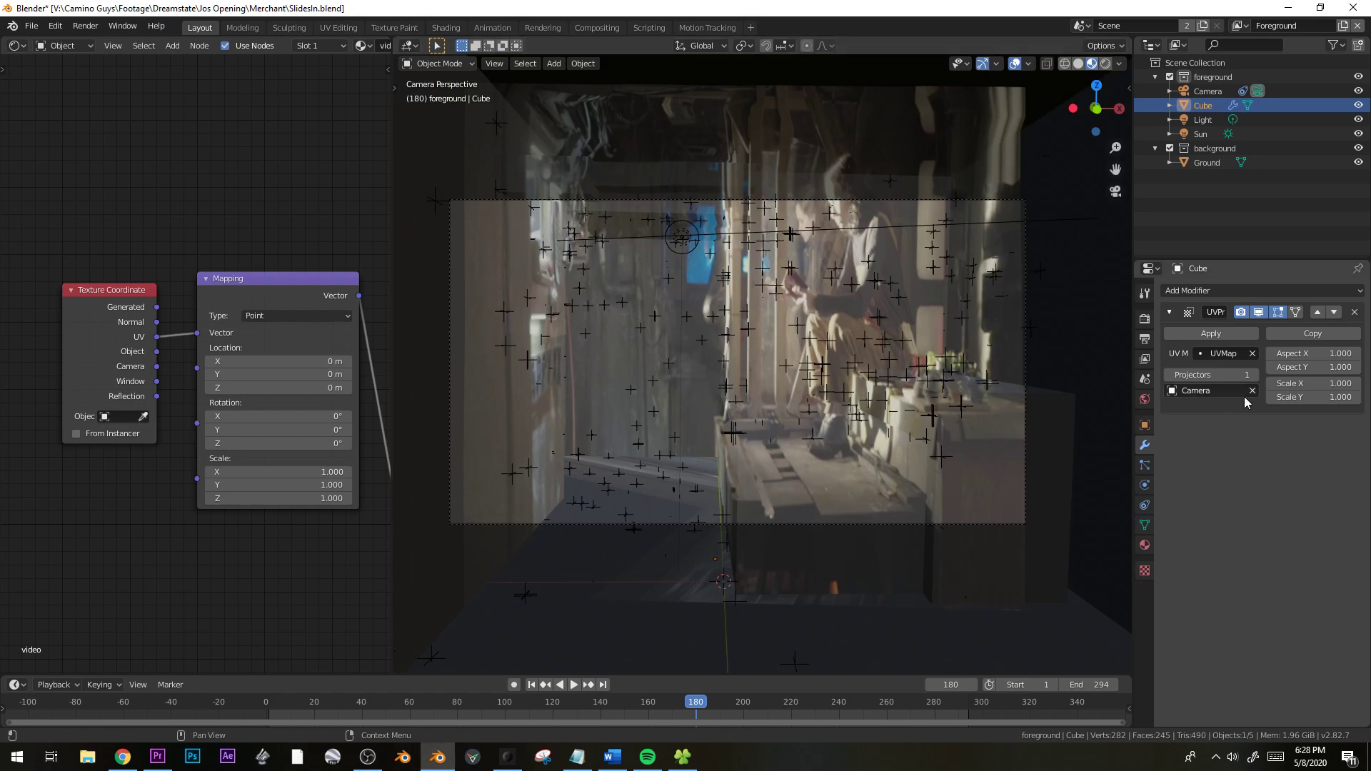
scroll(763, 309, "down", 2)
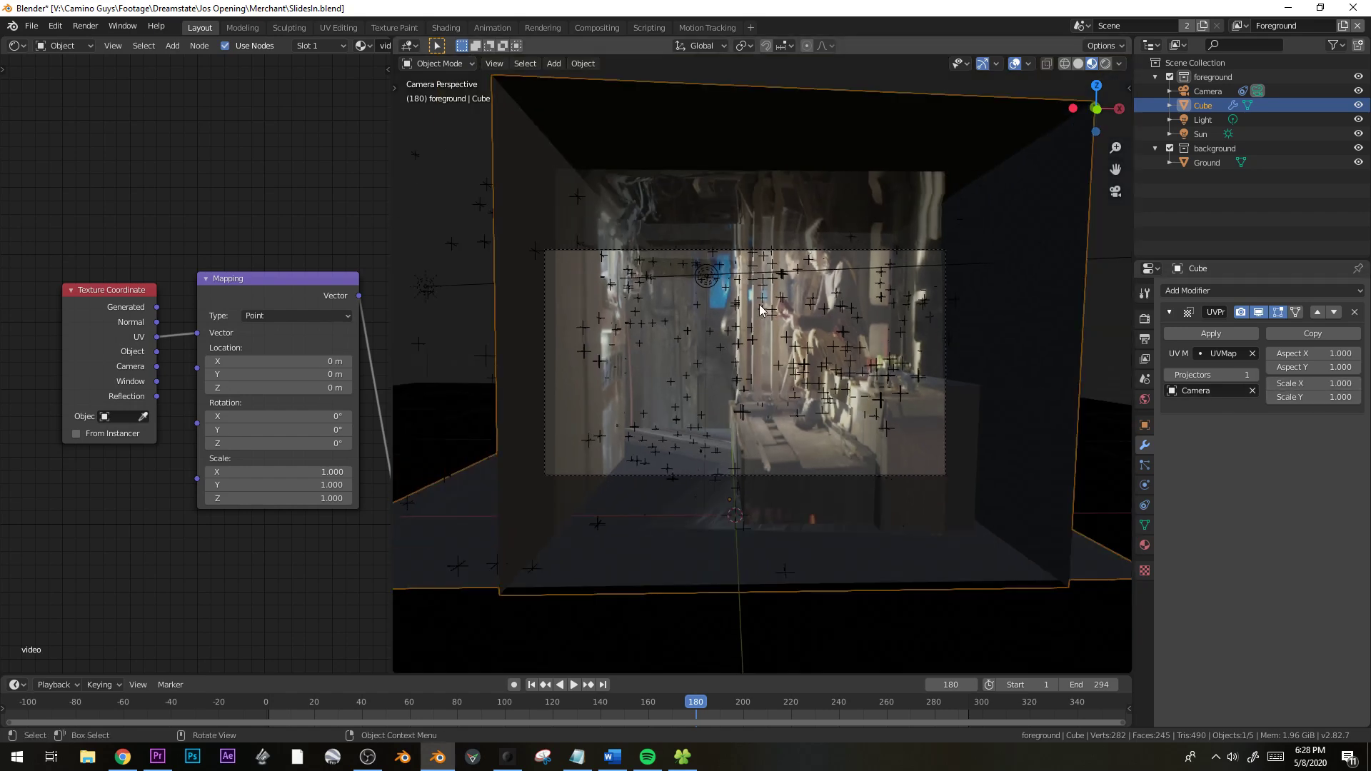
Set the UV Project modifier's Scale Y to 0.566 and briefly play the animation to check the fit
scroll(836, 386, "up", 2)
left_click_drag(1328, 383, 1291, 397)
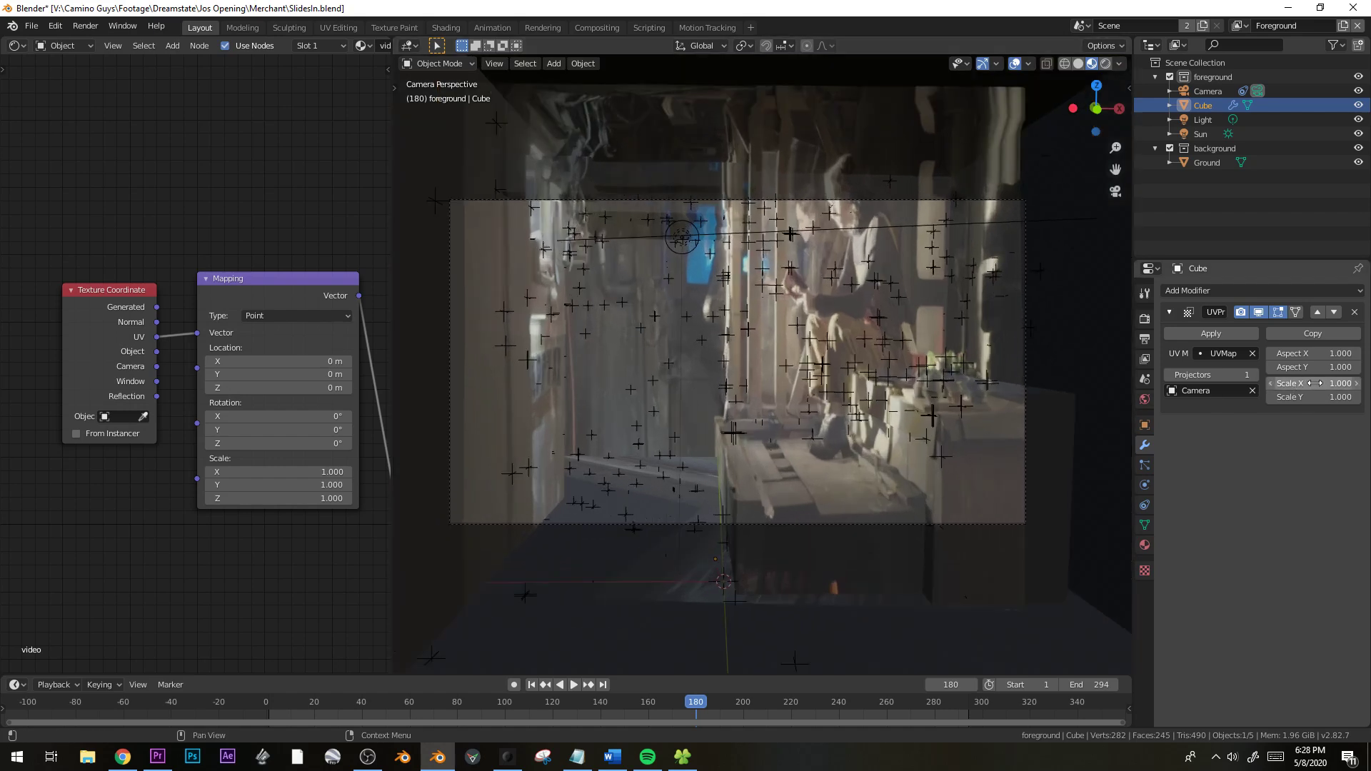
key("ctrl+z")
scroll(846, 255, "up", 2)
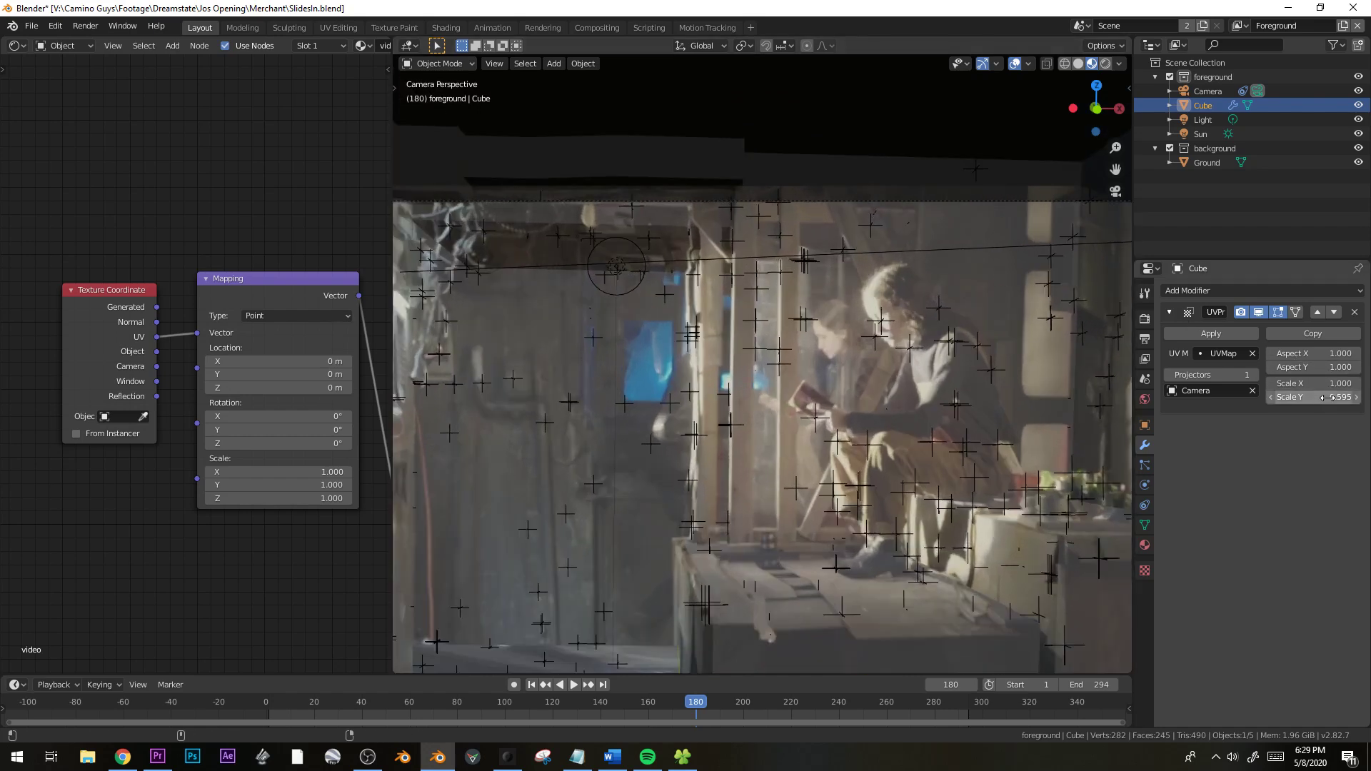
left_click_drag(1327, 398, 1311, 398)
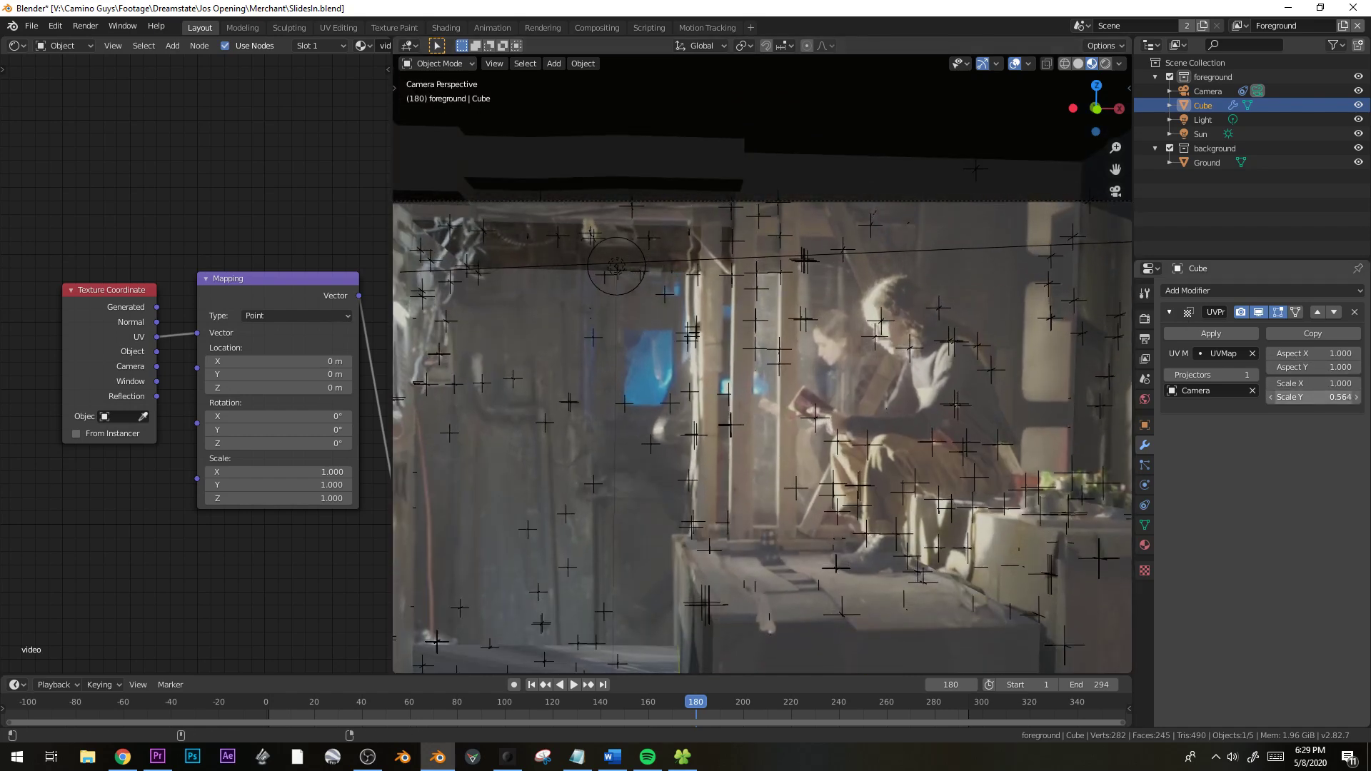
middle_click_drag(794, 540, 906, 423, "shift")
scroll(859, 431, "down", 2)
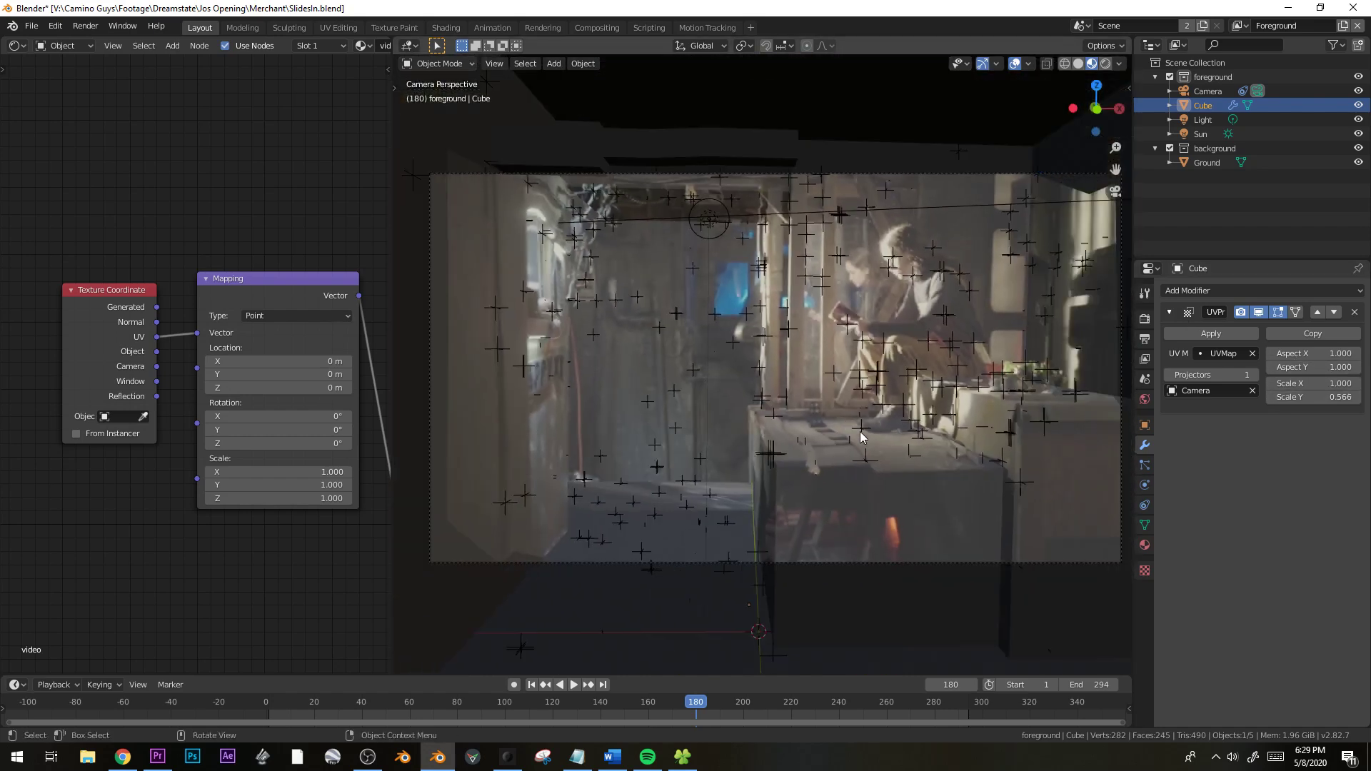
scroll(820, 453, "up", 1)
middle_click_drag(536, 582, 627, 567, "shift")
key("space")
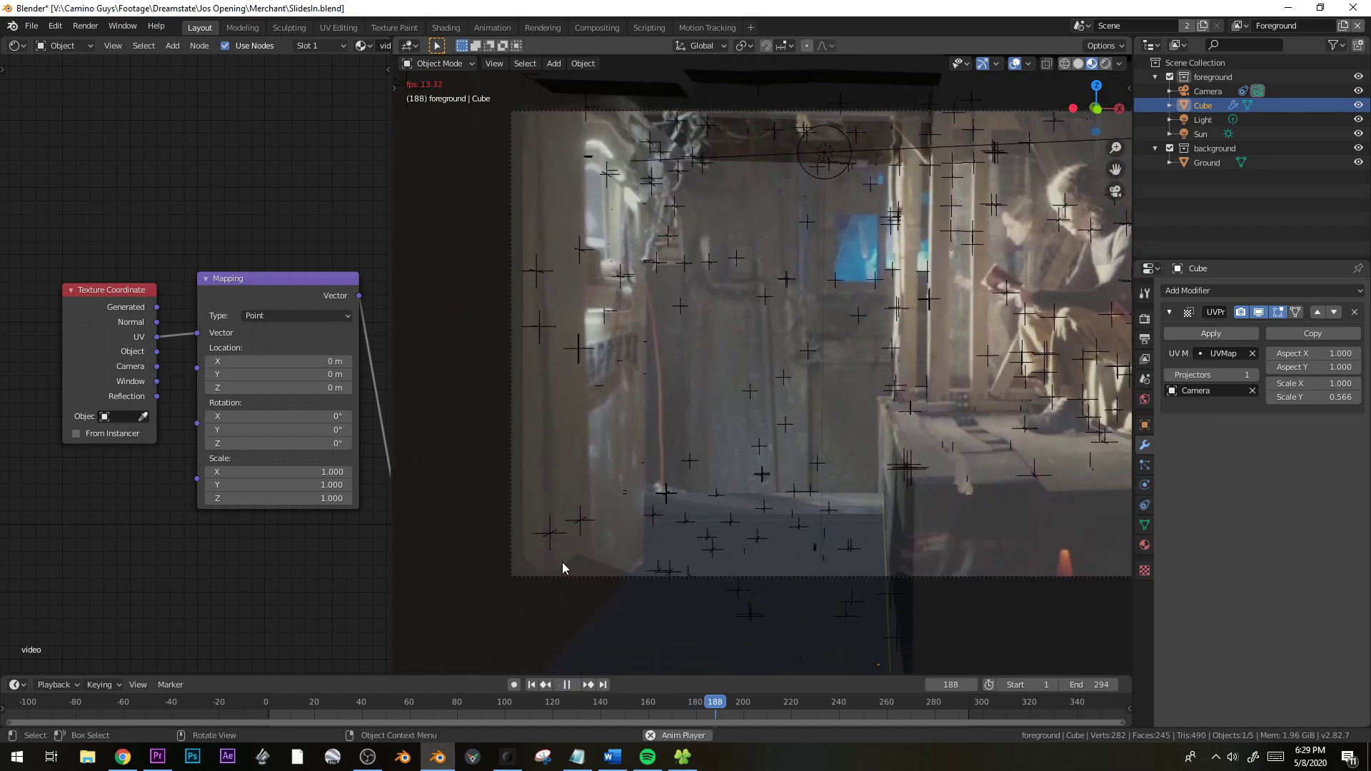
key("space")
Select the Cube's entire mesh in Edit Mode, subdivide it twice and return to Object Mode
key("Tab")
key("a")
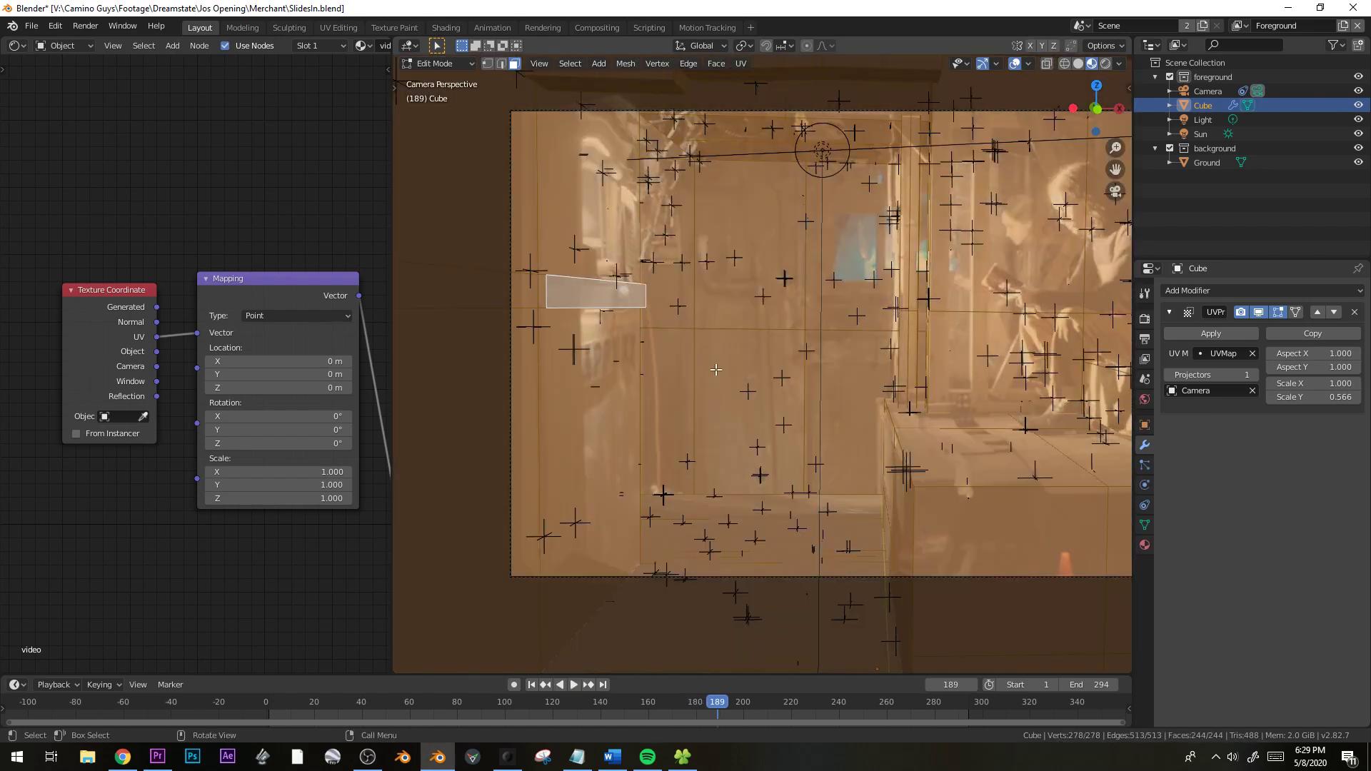
right_click(715, 369)
left_click(715, 370)
right_click(716, 370)
left_click(716, 370)
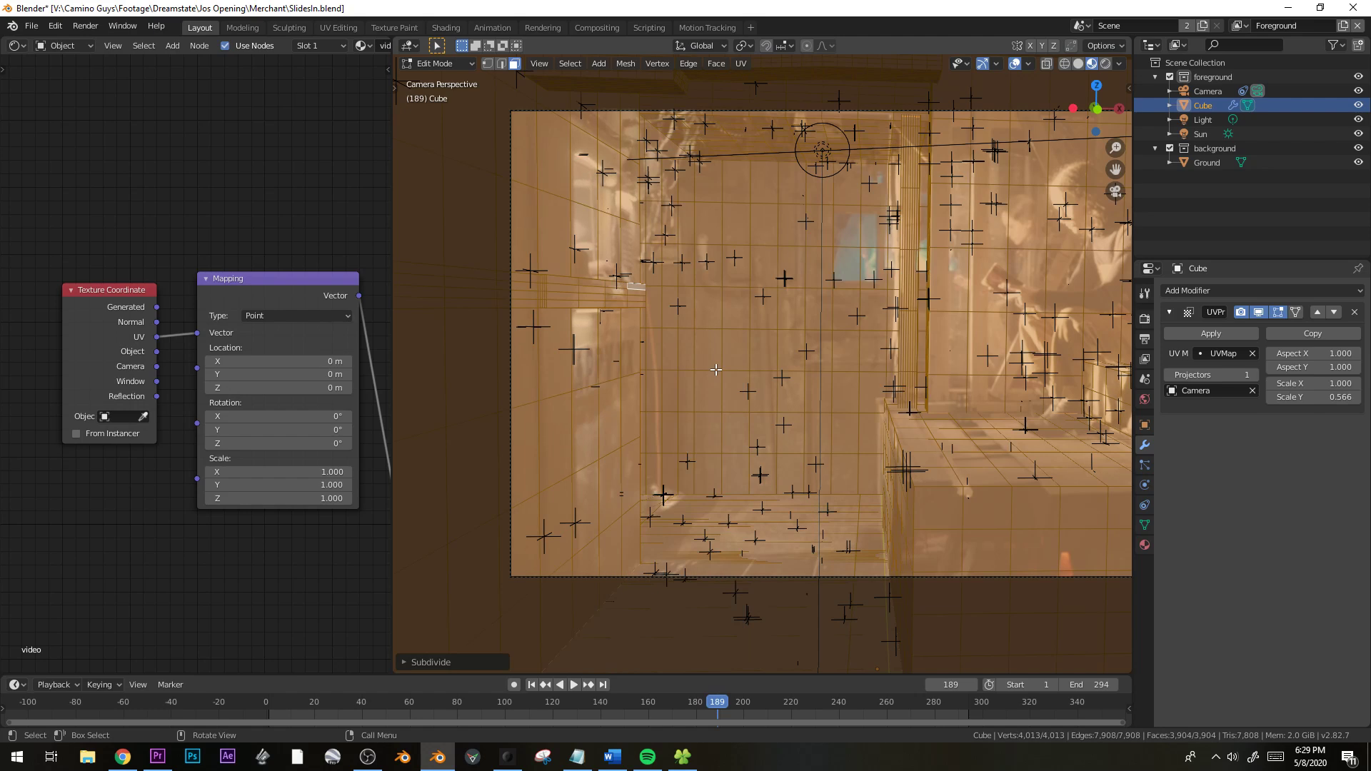
key("Tab")
Go to frame 161 and orbit around the subdivided set to examine the projection on the counters and walls
middle_click_drag(716, 370, 804, 656)
key("space")
key("space")
left_click_drag(752, 704, 650, 668)
middle_click_drag(843, 457, 897, 443)
left_click(979, 456)
left_click(917, 435)
scroll(917, 439, "up", 4)
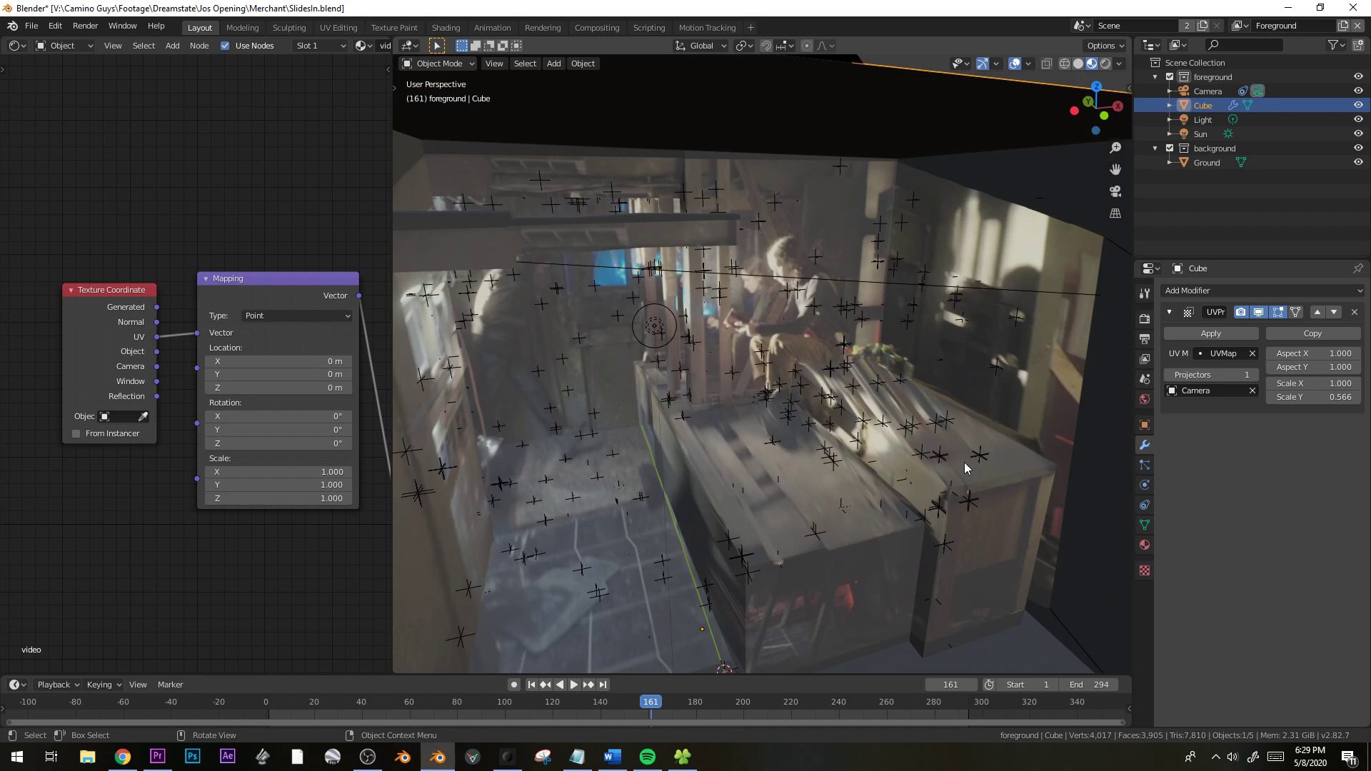
Select a patch of faces on the rear counter's top in Edit Mode and extrude it slightly along its normal
key("Tab")
left_click(933, 458)
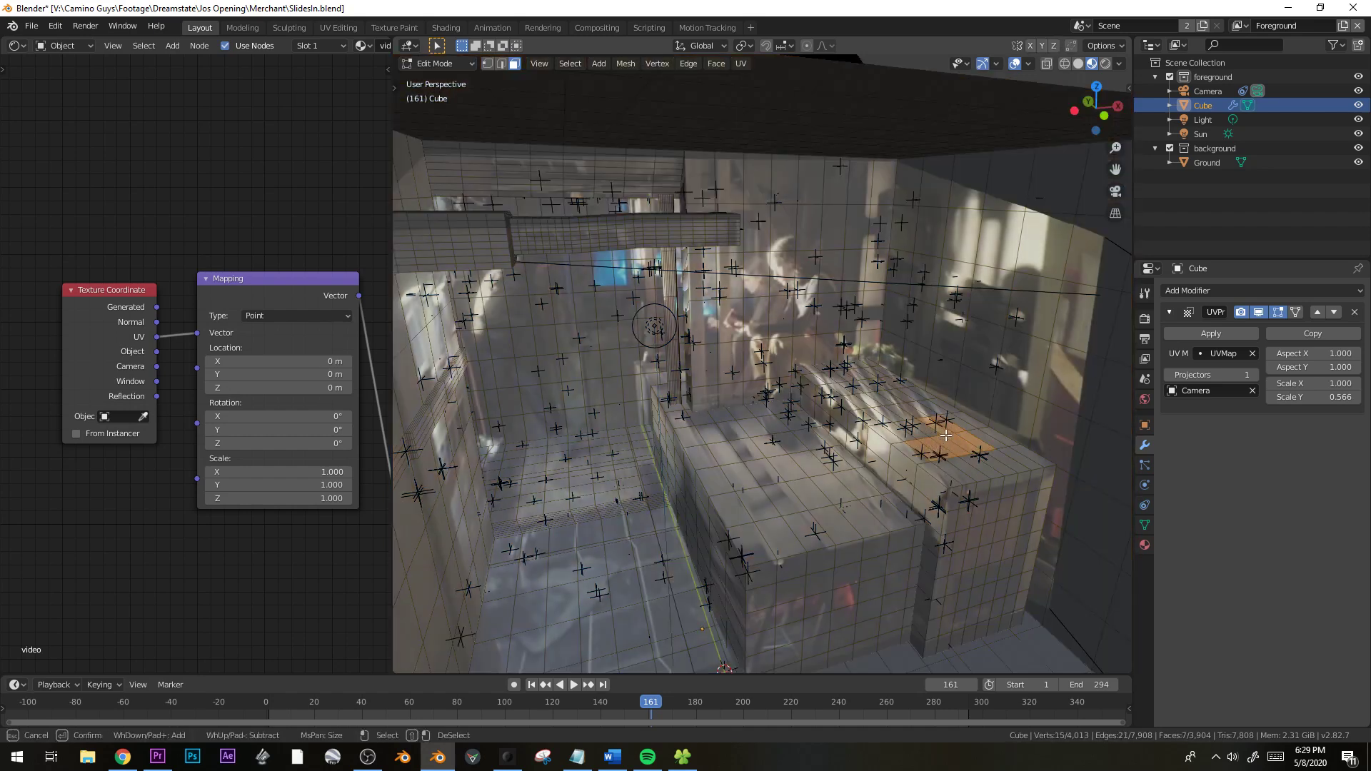
left_click(933, 442)
key("e")
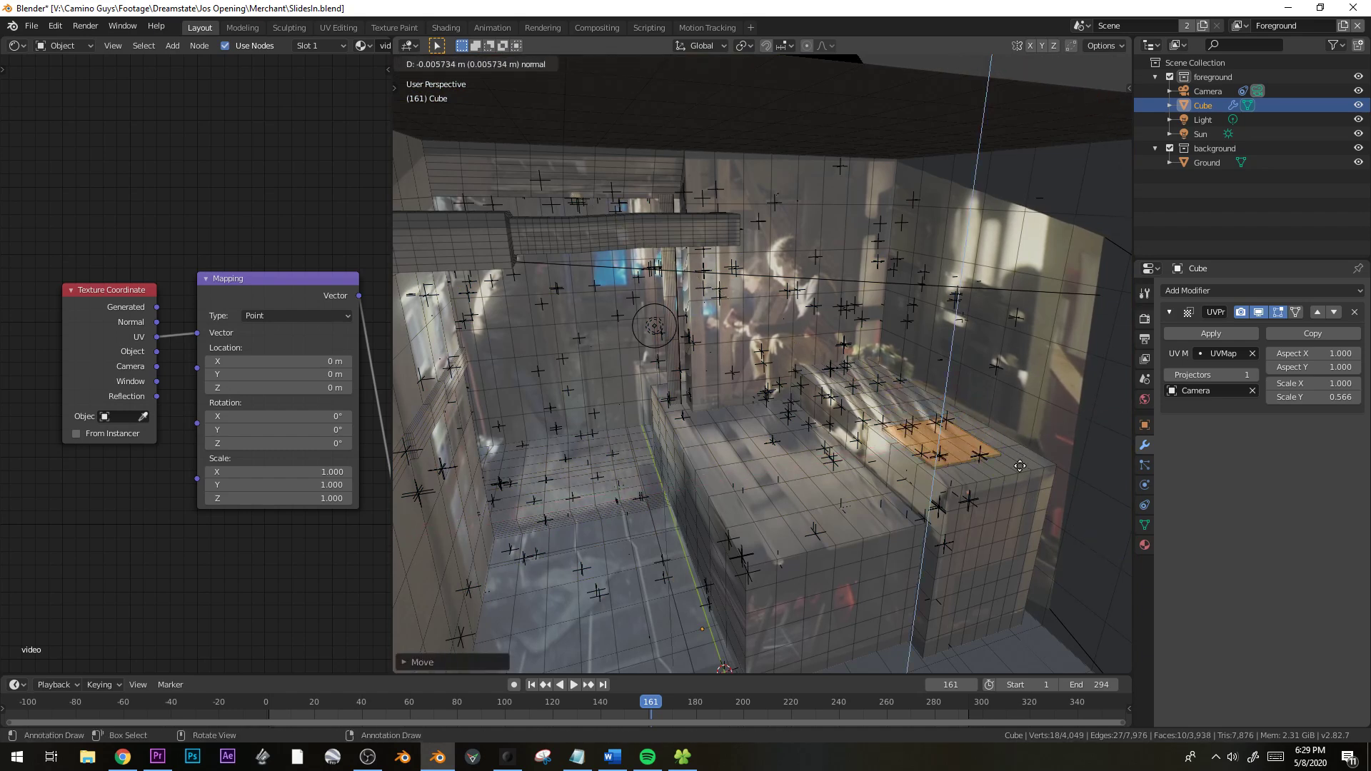
Copy a face of the extruded patch on the counter top and scale the copy down to a small separate face
left_click(964, 448, "shift")
scroll(964, 448, "up", 3)
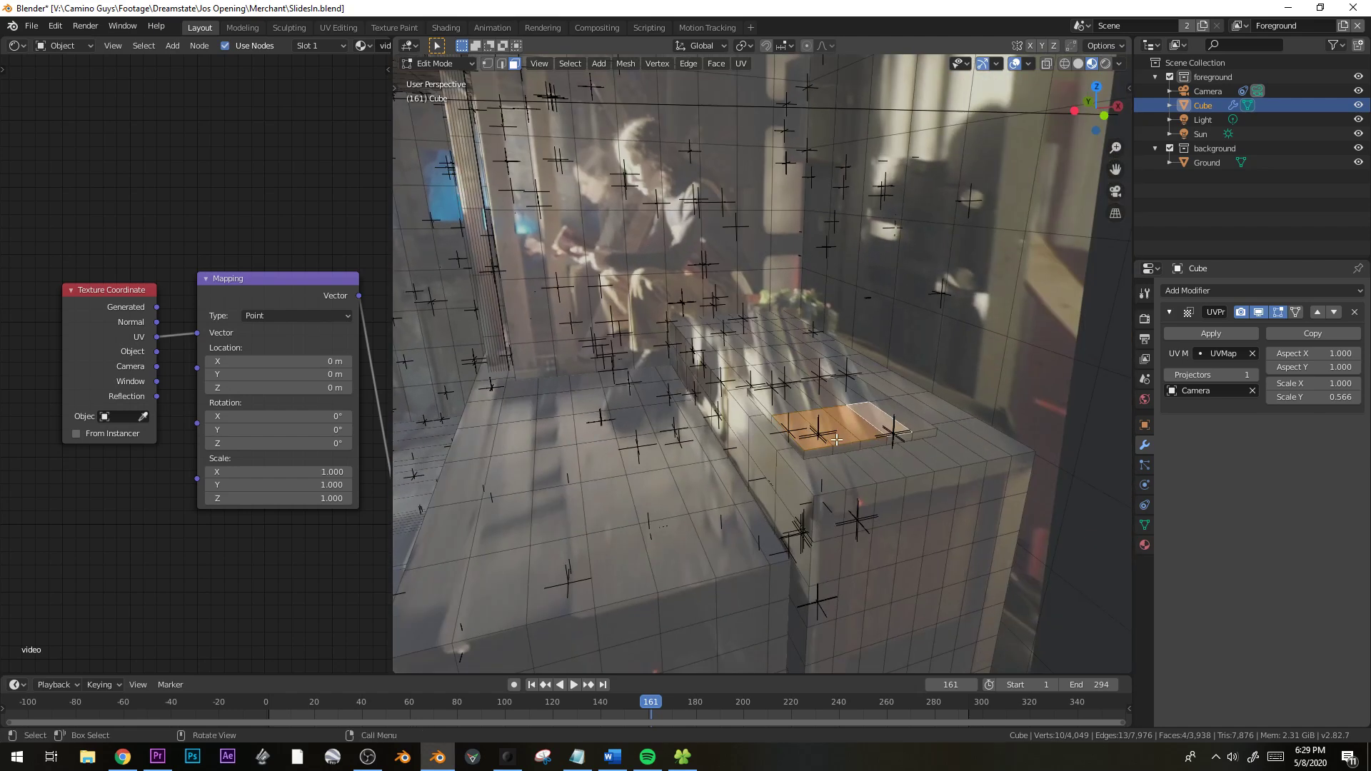
key("s")
key("y")
left_click(848, 464)
key("g")
right_click(873, 472)
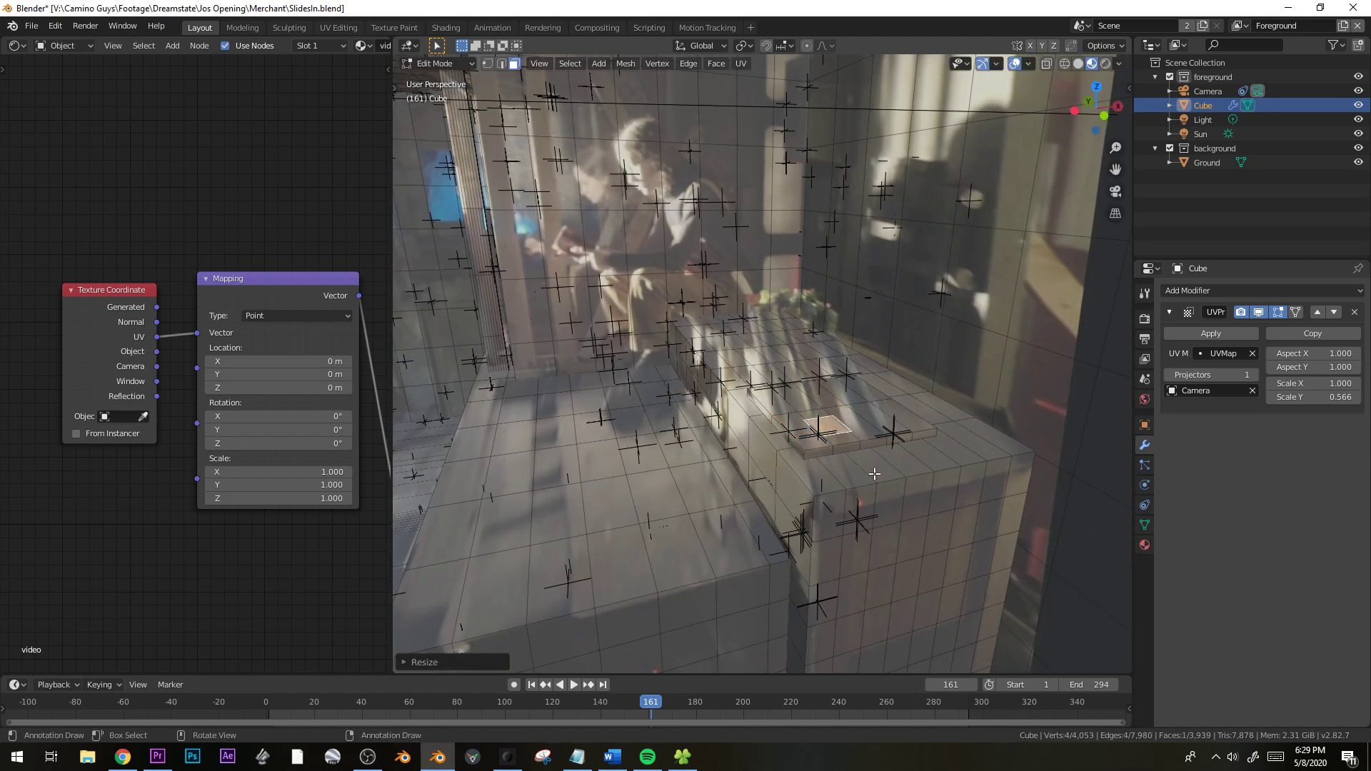
Extrude the small face into a box, then position, scale and duplicate it to form a cluster of four boxes on the counter
key("e")
left_click(900, 437)
key("ctrl+l")
key("g")
left_click(863, 459)
key("s")
left_click(851, 462)
key("shift+d")
key("x")
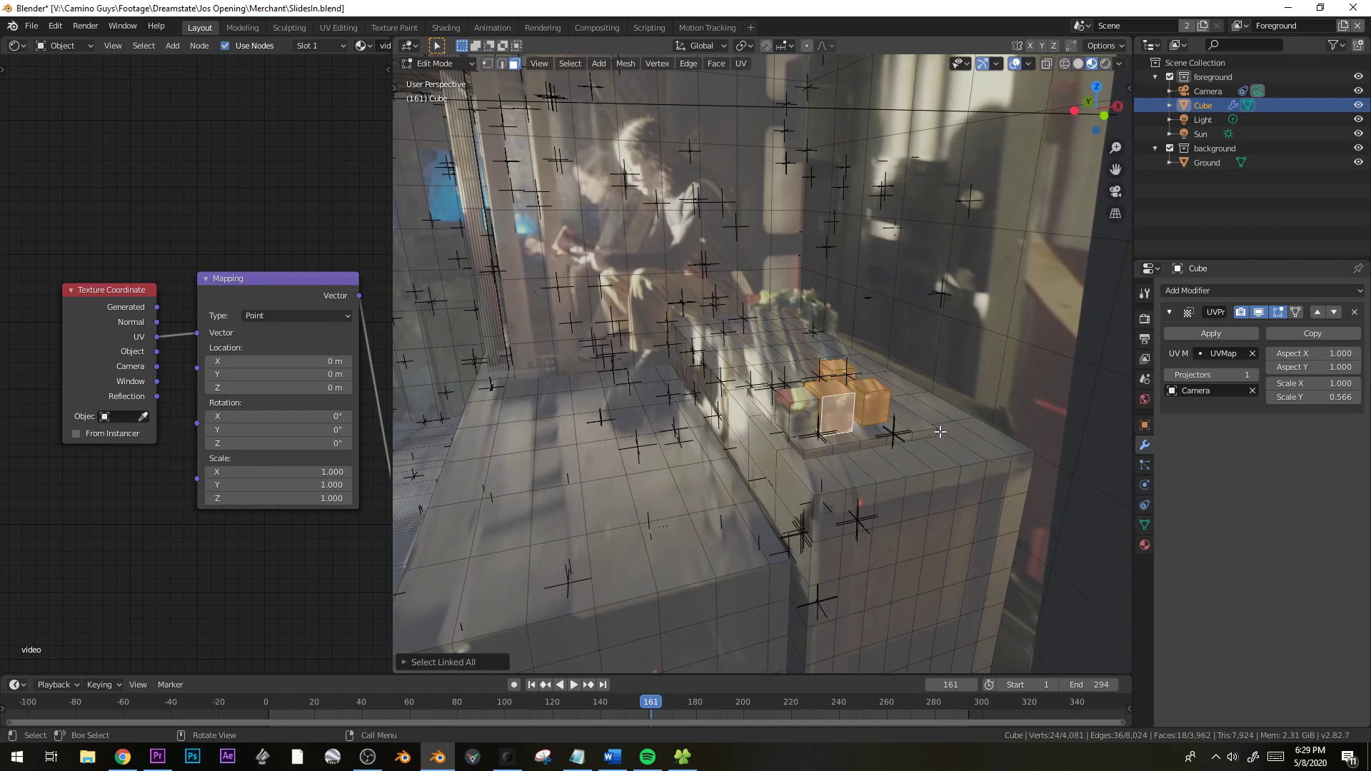
Bevel the four boxes and place a duplicate of the cluster along the X axis, scaled along Z
key("ctrl+b")
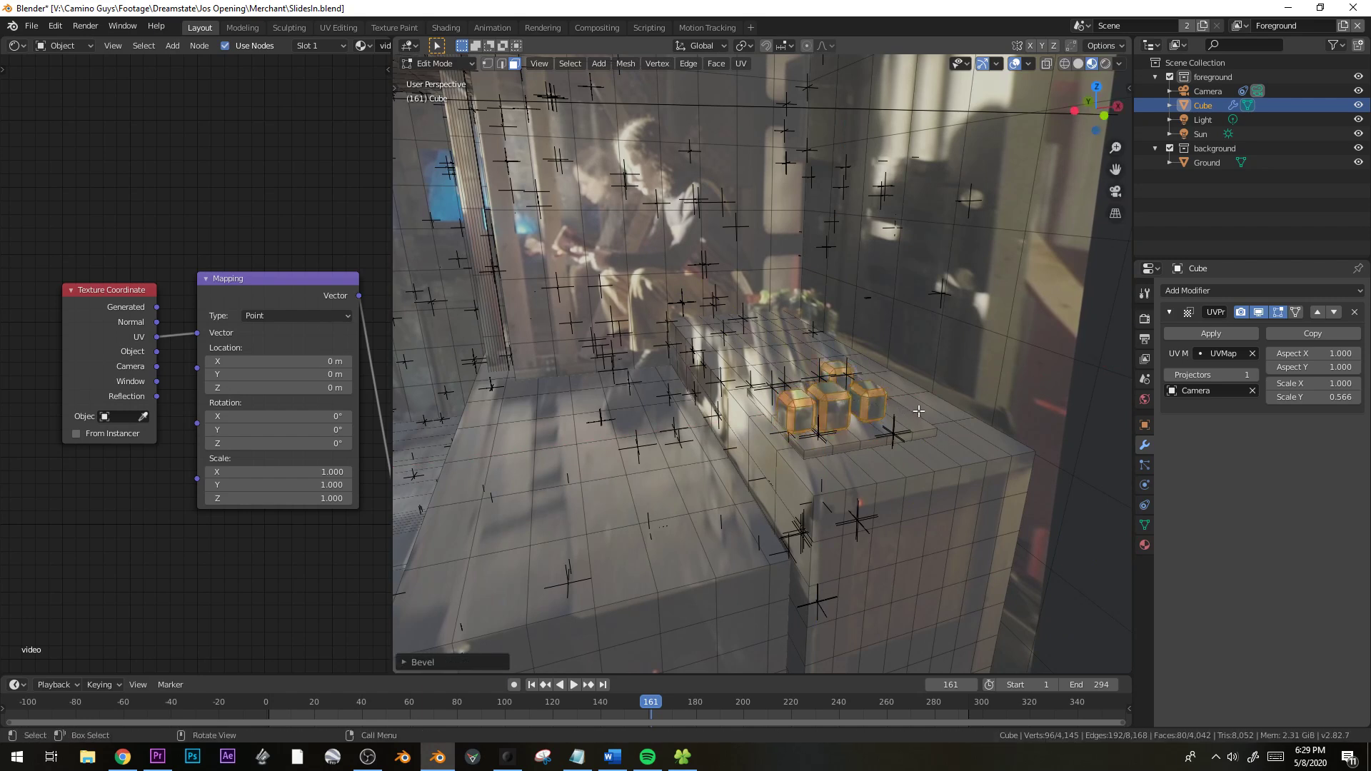
key("shift+d")
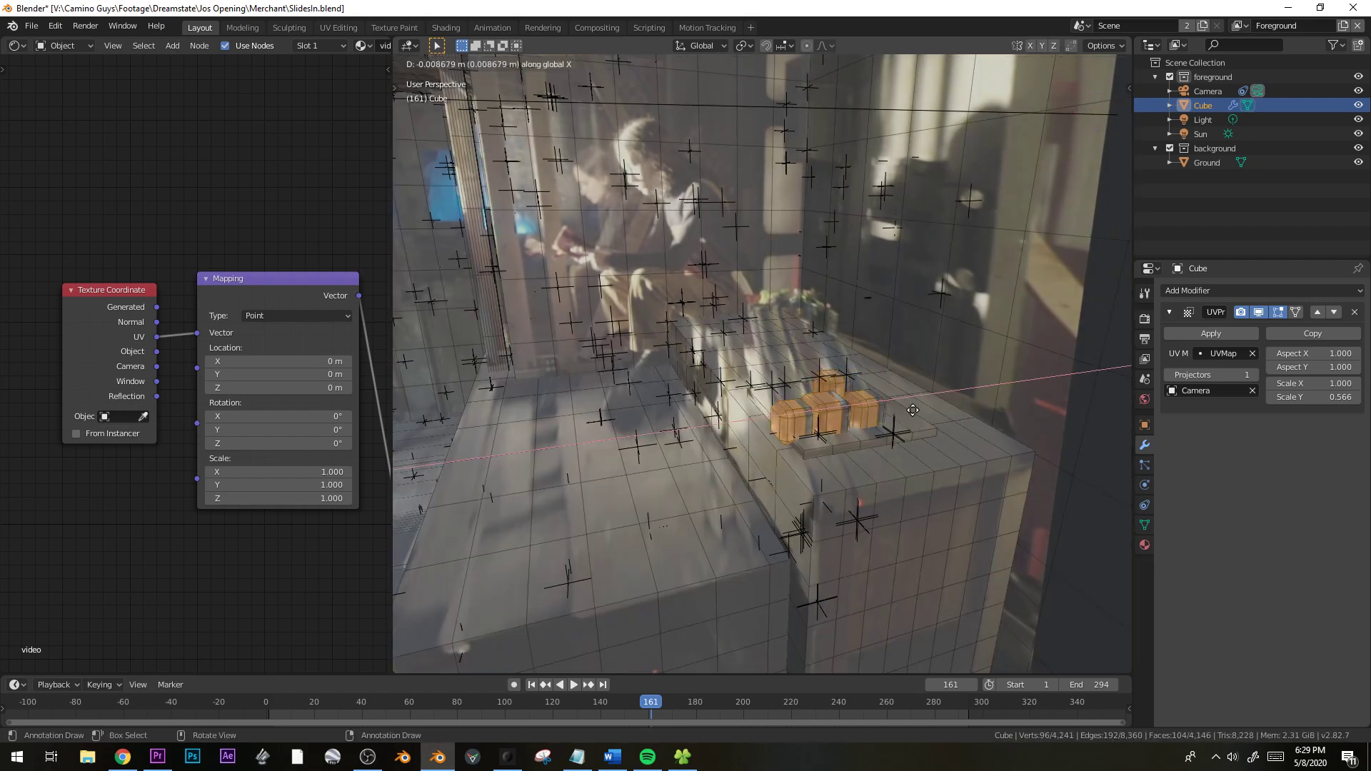
left_click(902, 397)
key("s")
key("z")
left_click(1035, 408)
Leave Edit Mode, deselect everything and inspect the projected footage on the new boxes
key("Tab")
middle_click_drag(894, 441, 747, 459)
scroll(867, 430, "down", 4)
key("alt+a")
scroll(784, 443, "up", 3)
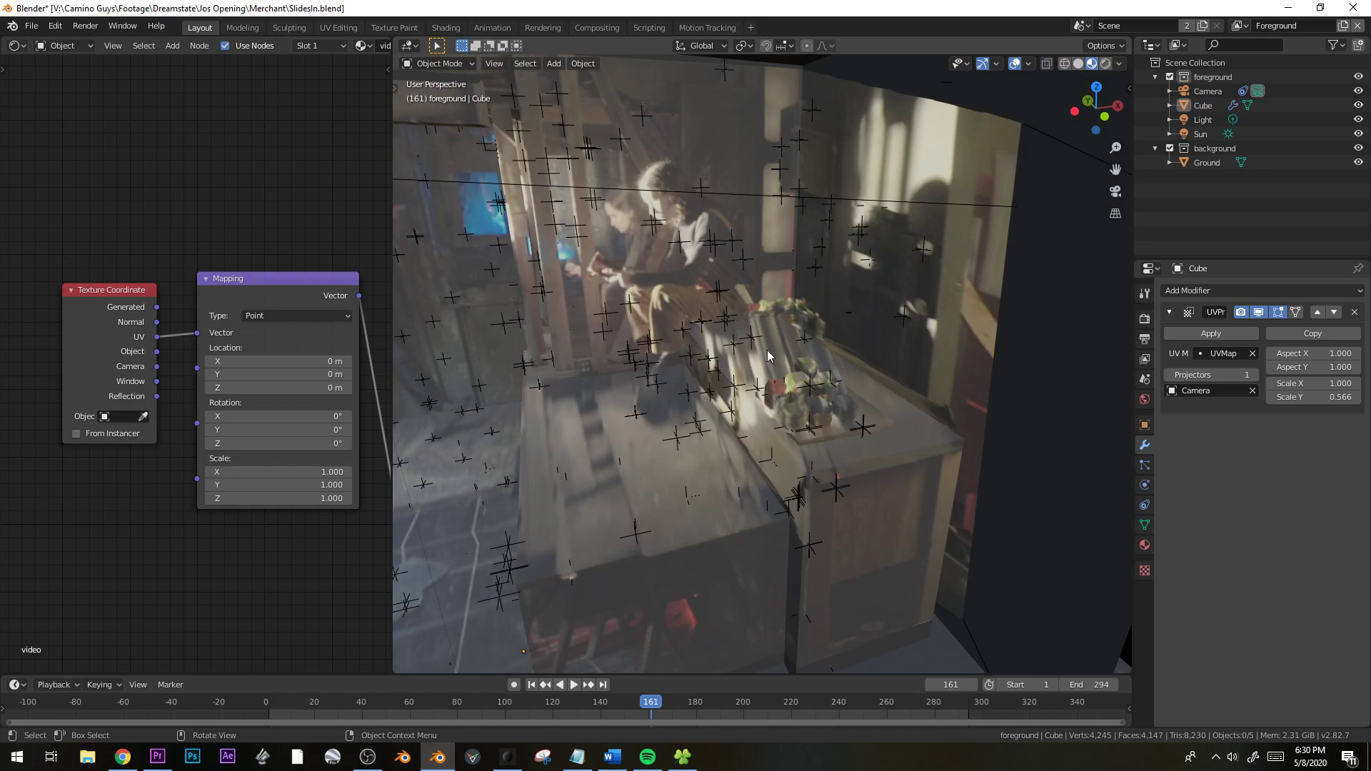
Select the counter-top faces around the boxes in Edit Mode and show the Cube's material settings
left_click(871, 395)
key("Tab")
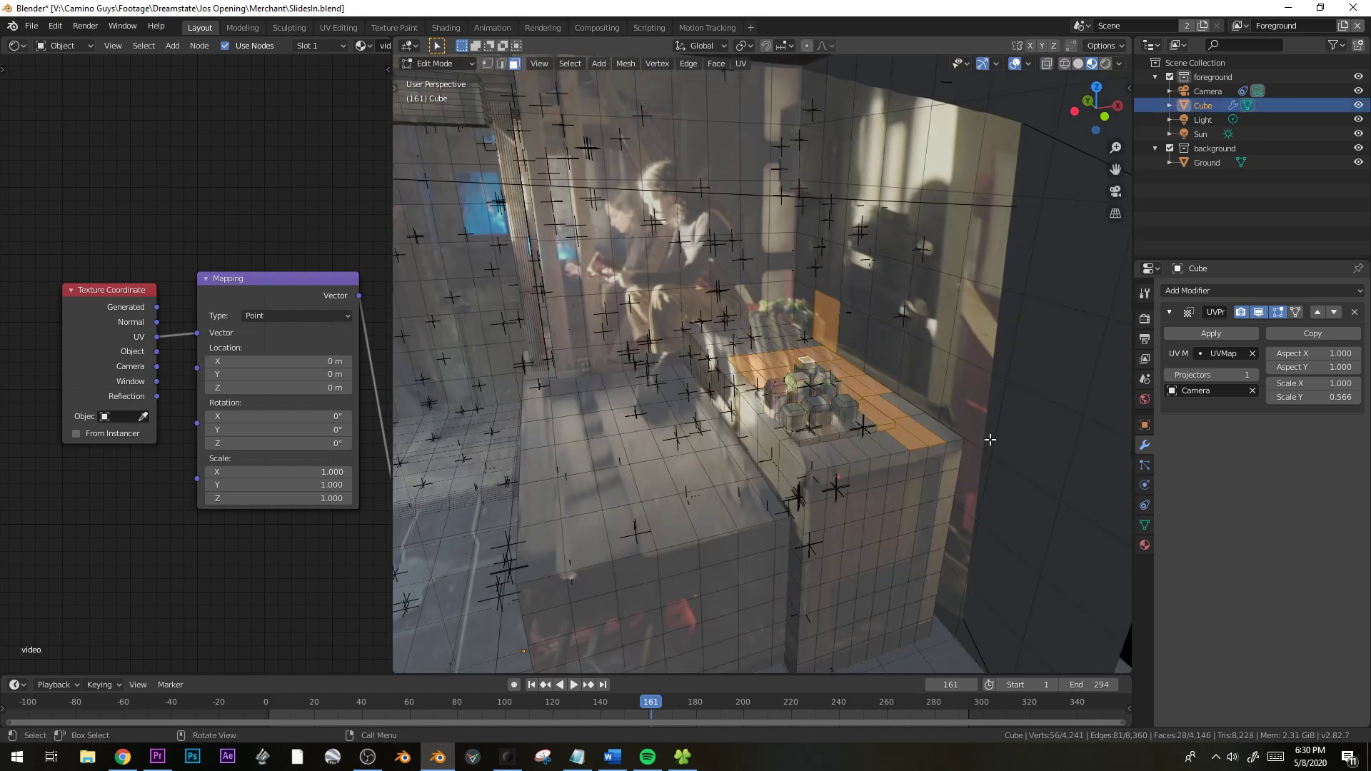
left_click(1145, 545)
Leave Edit Mode, deselect everything and return to the camera view after inspecting the whole set
scroll(854, 381, "down", 3)
key("Tab")
key("alt+a")
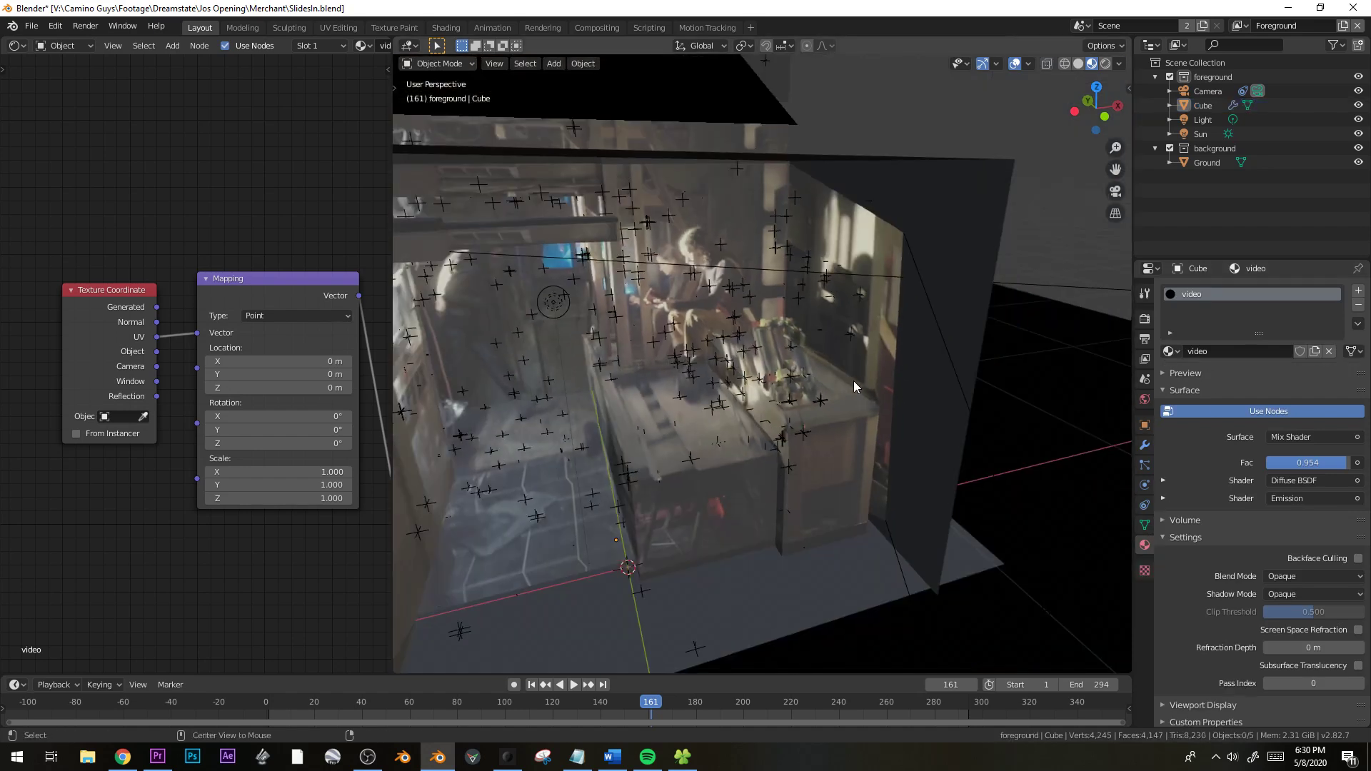
scroll(793, 471, "down", 1)
middle_click_drag(793, 471, 691, 475)
key("KP_0")
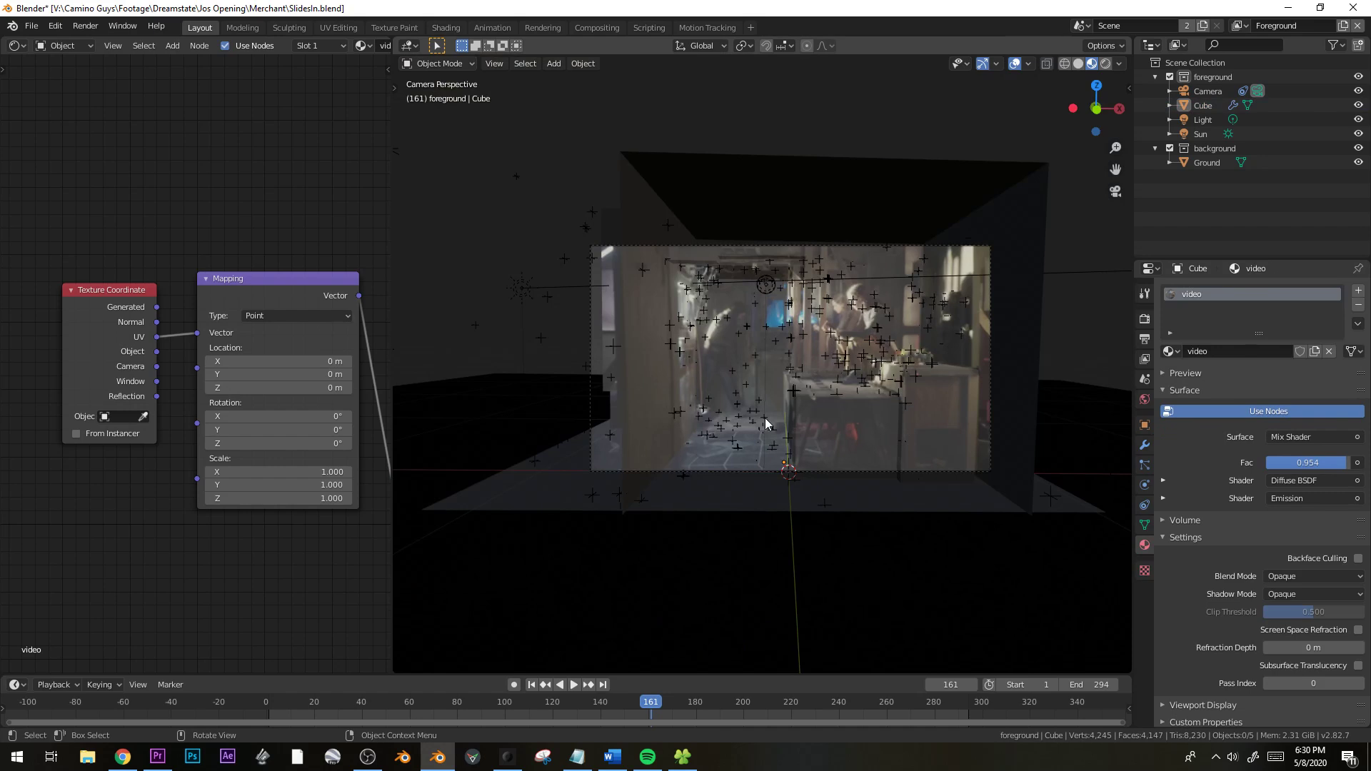
Duplicate the tracked camera in place and select the original camera again
left_click(992, 337)
middle_click_drag(937, 383, 687, 384)
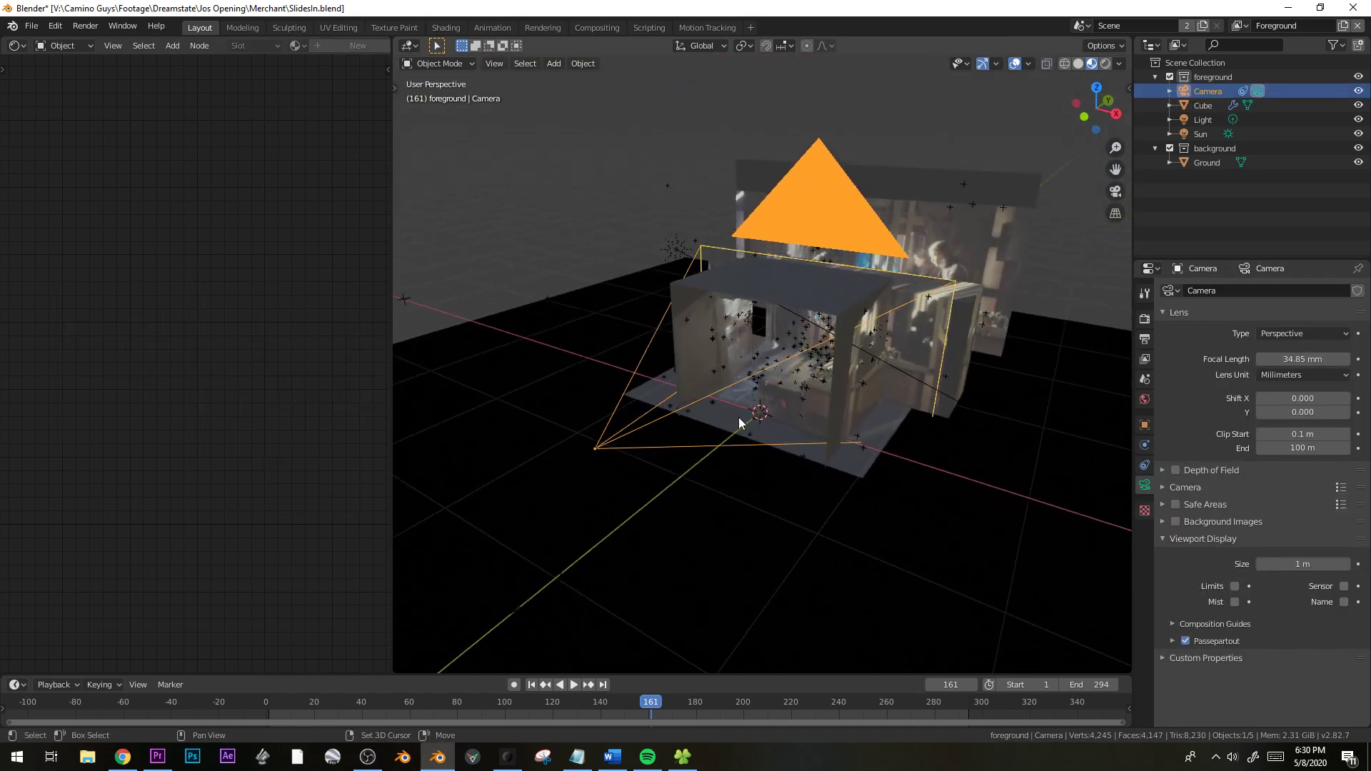
key("shift+d")
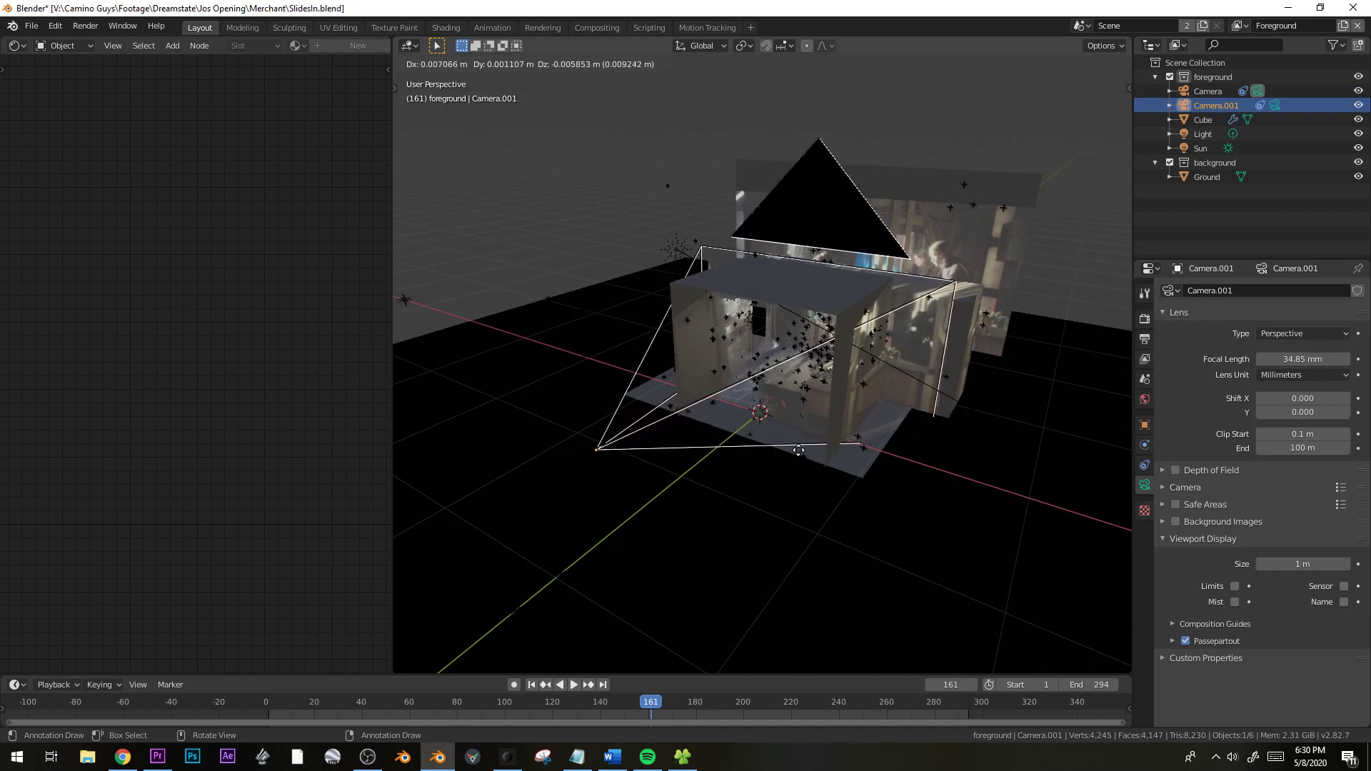
left_click(799, 450)
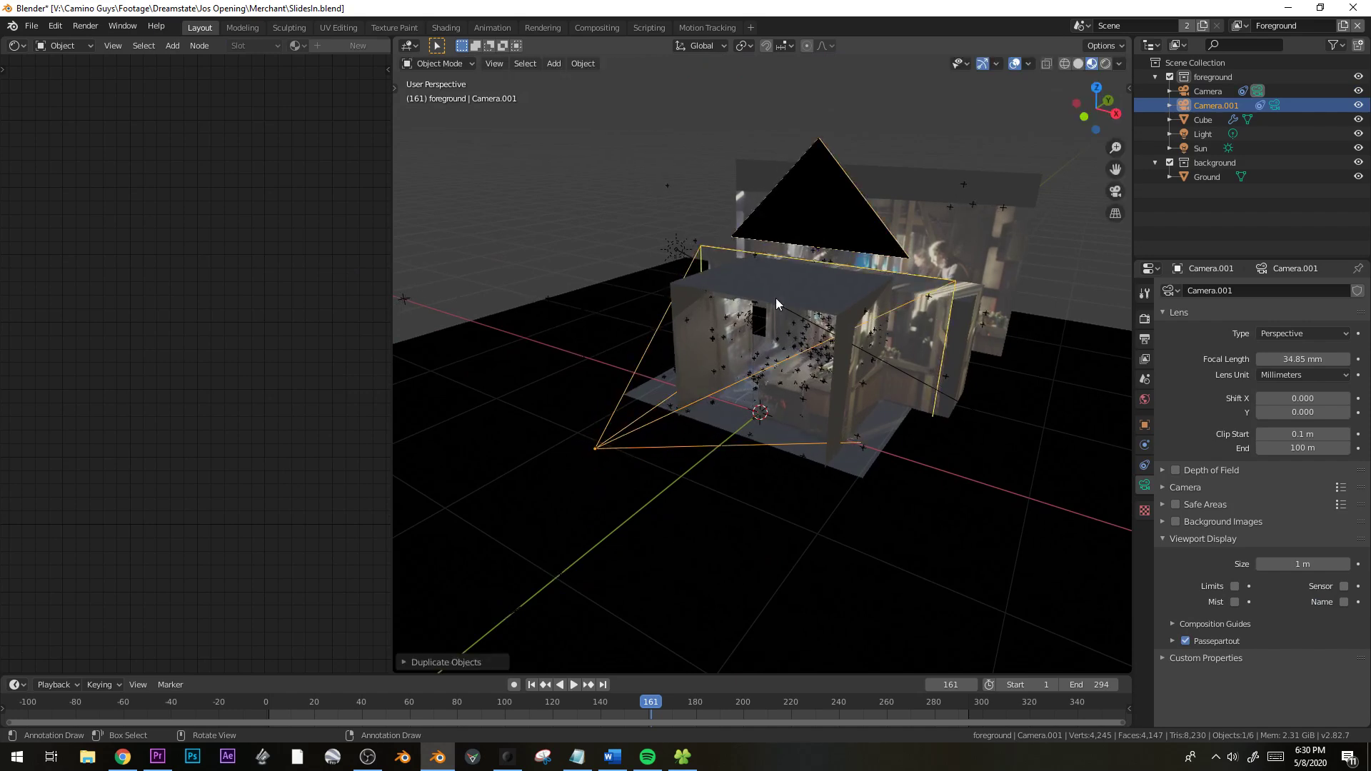
left_click(747, 230)
key("r")
key("r")
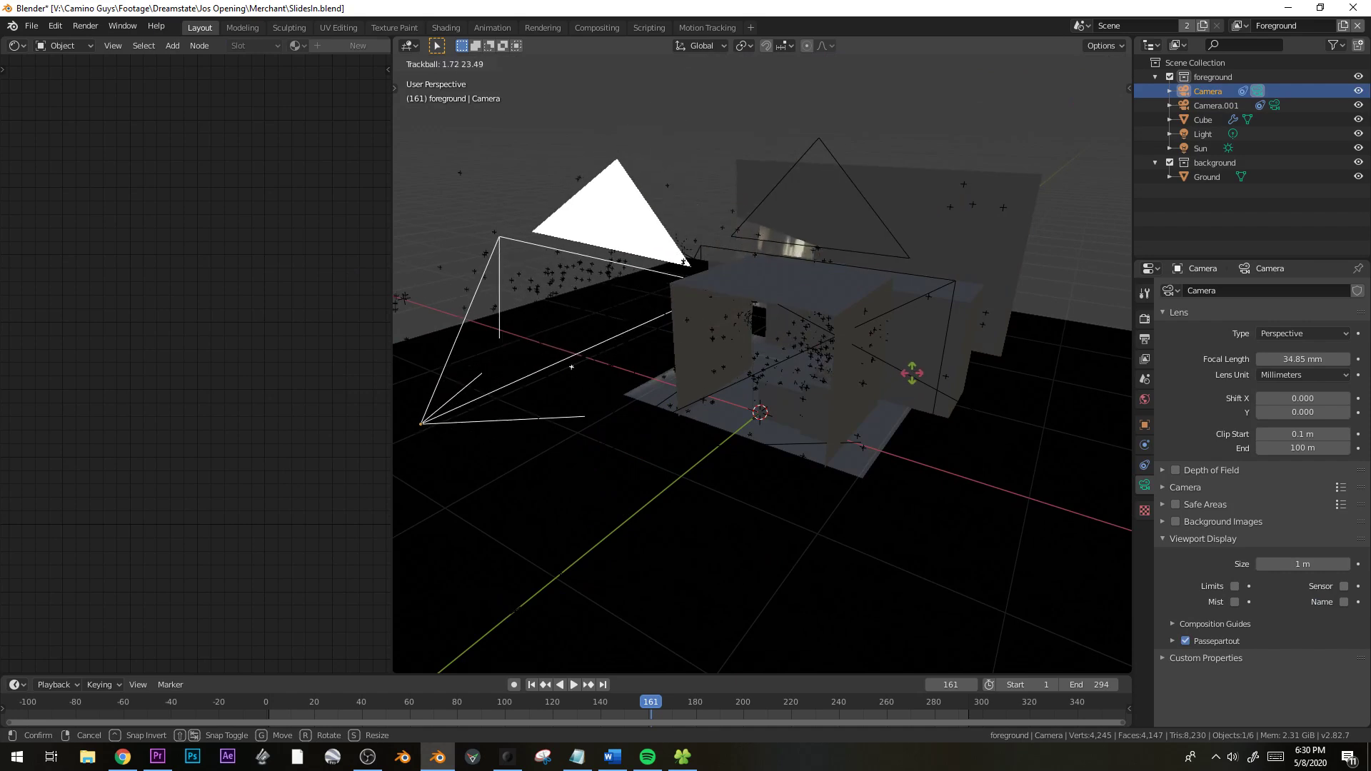
key("Escape")
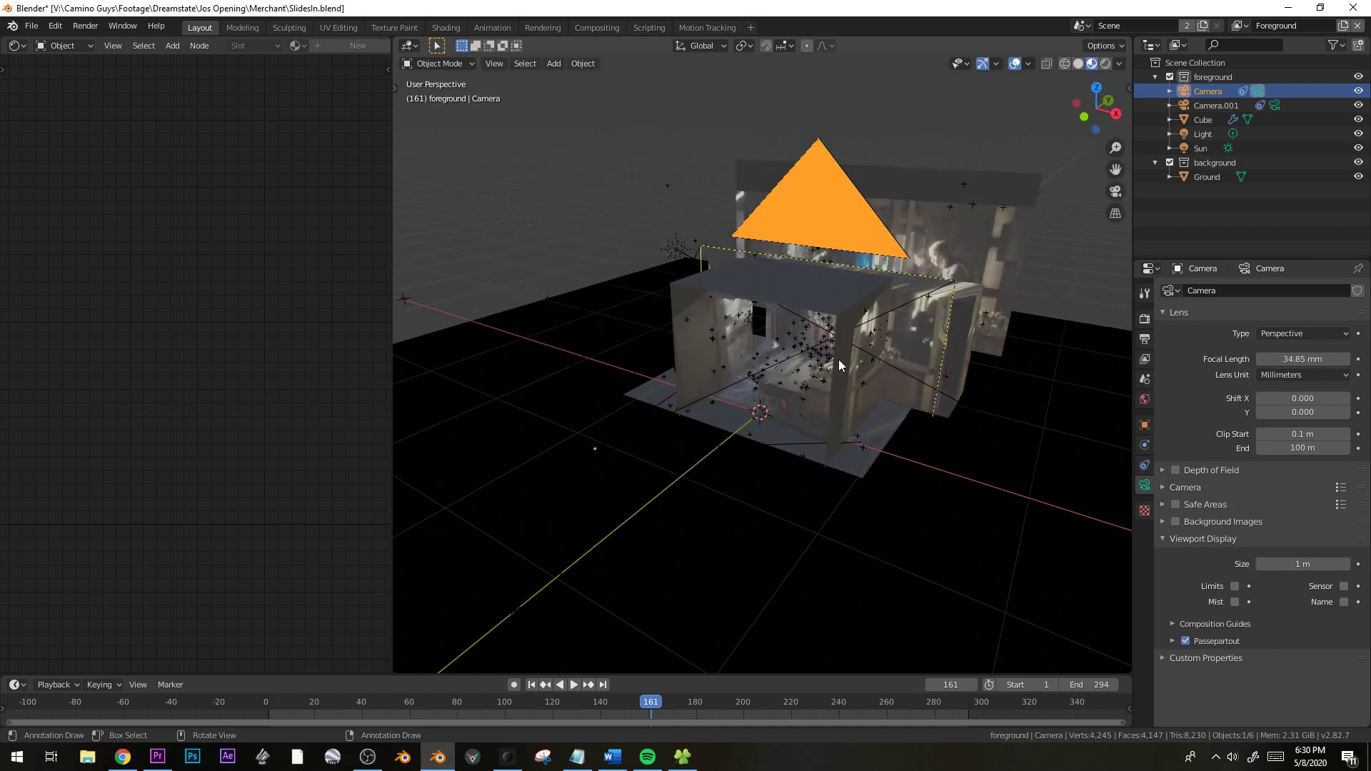
Move the original camera to a new collection named camlayer and exclude that collection from the view layer
key("m")
left_click(840, 364)
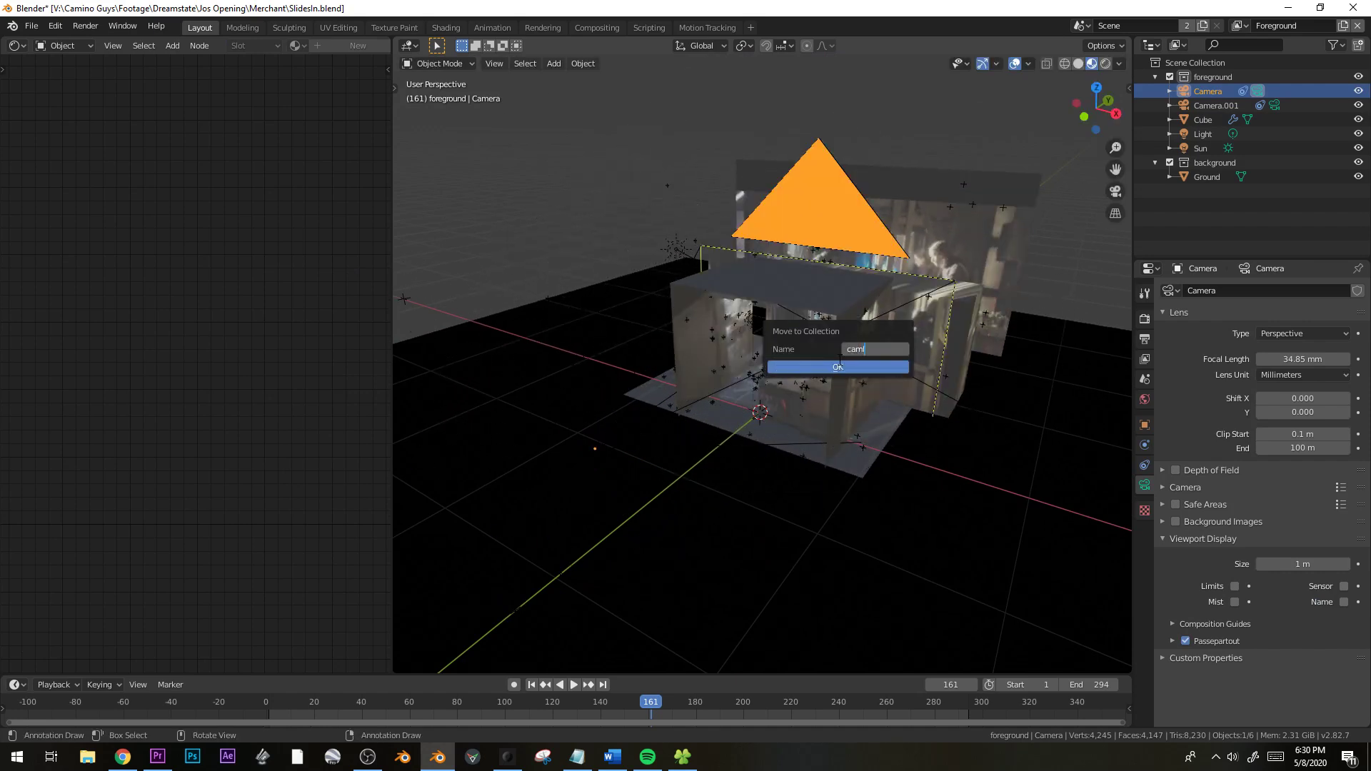
left_click(830, 365)
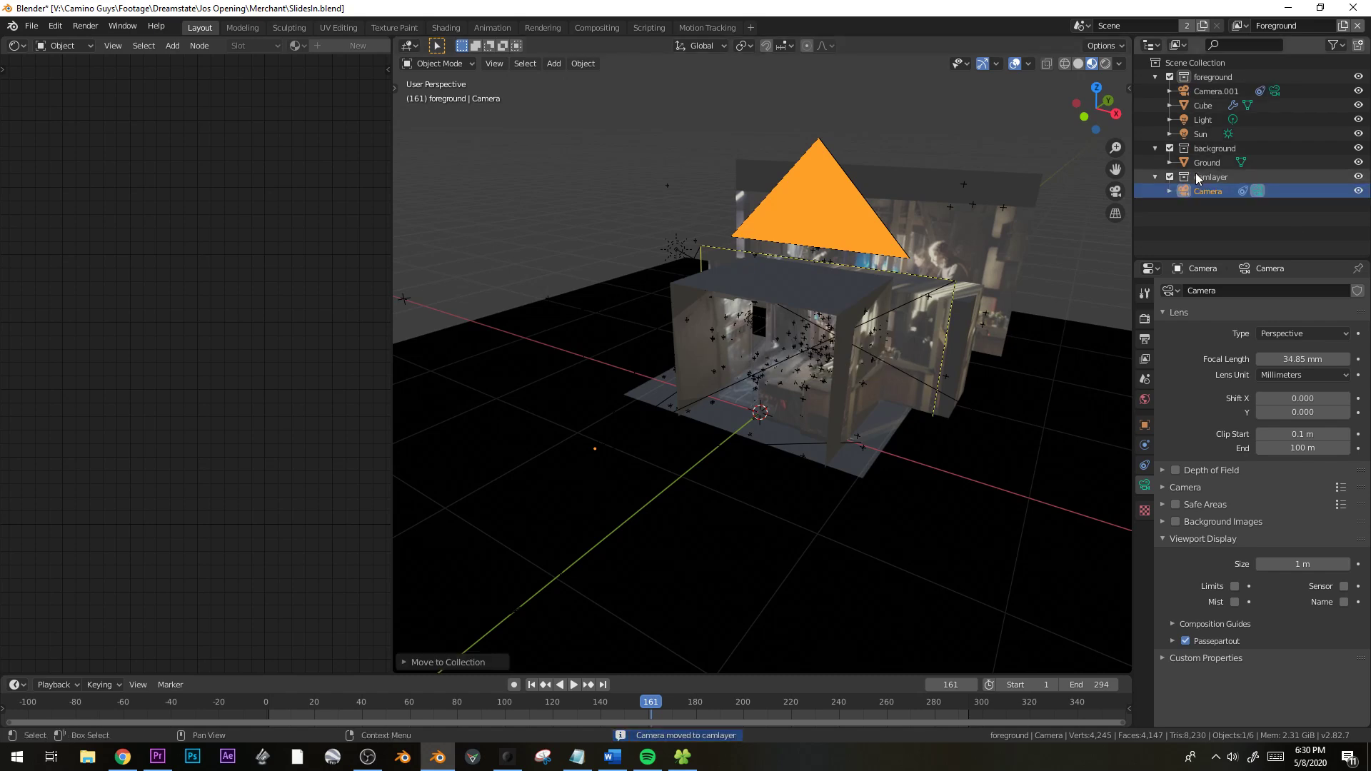
left_click(1170, 177)
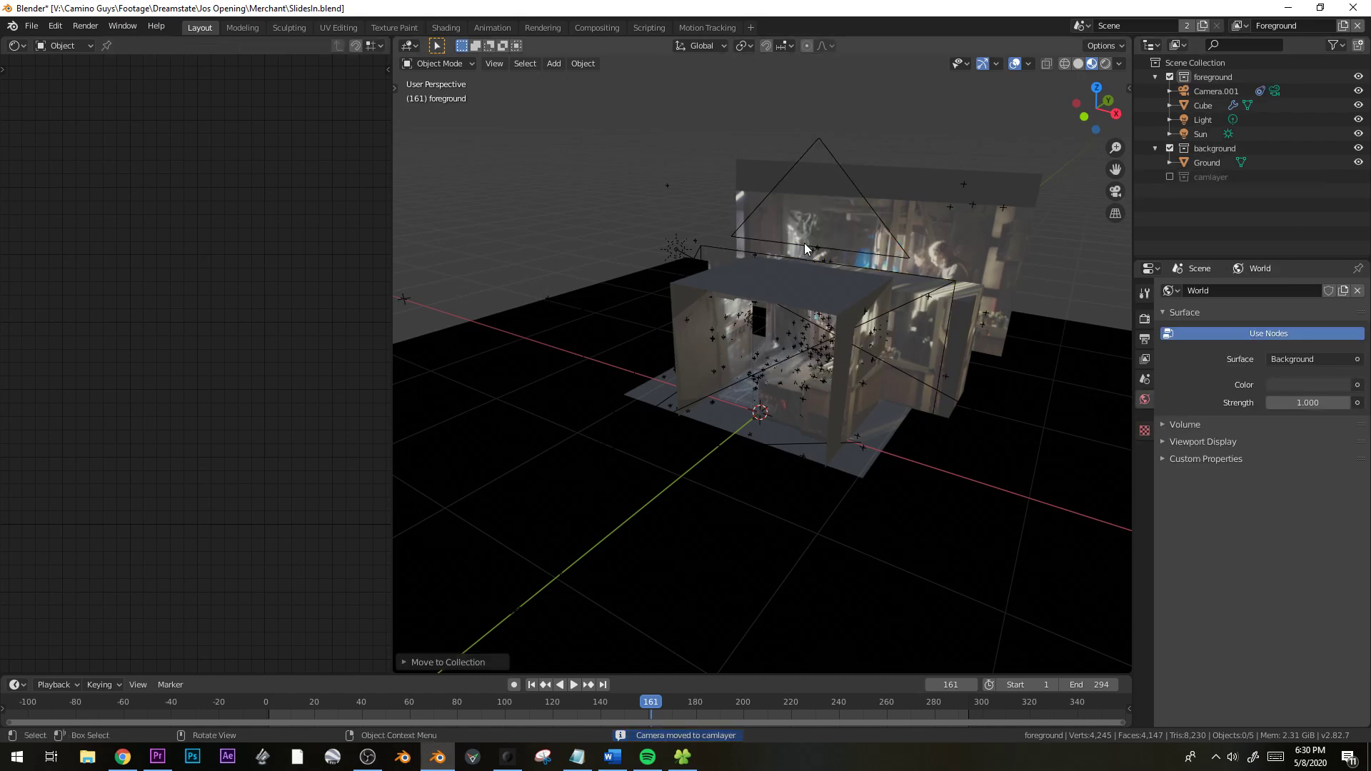
Show the duplicate camera's Camera Solver constraint, then turn the node editor area into a Graph Editor at frame 156
left_click(787, 258)
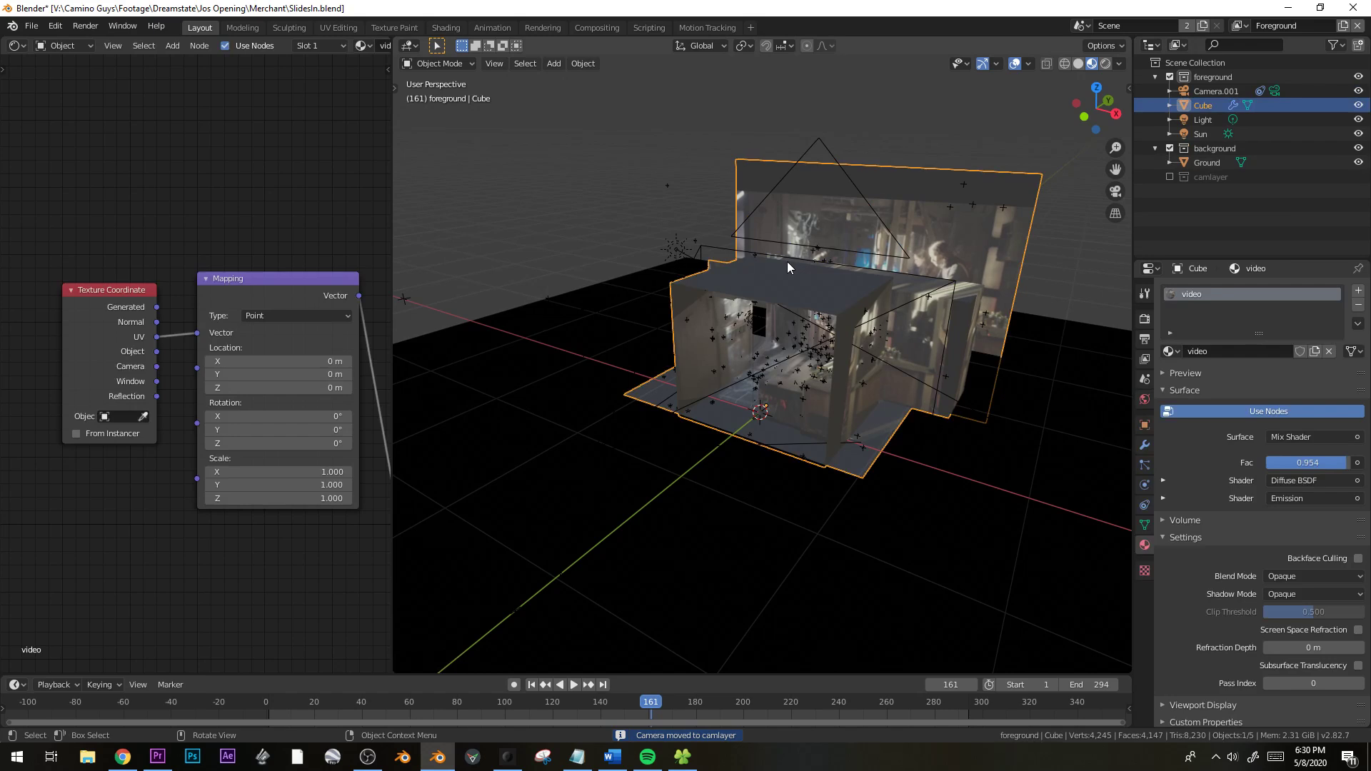
left_click(787, 259)
left_click(1144, 445)
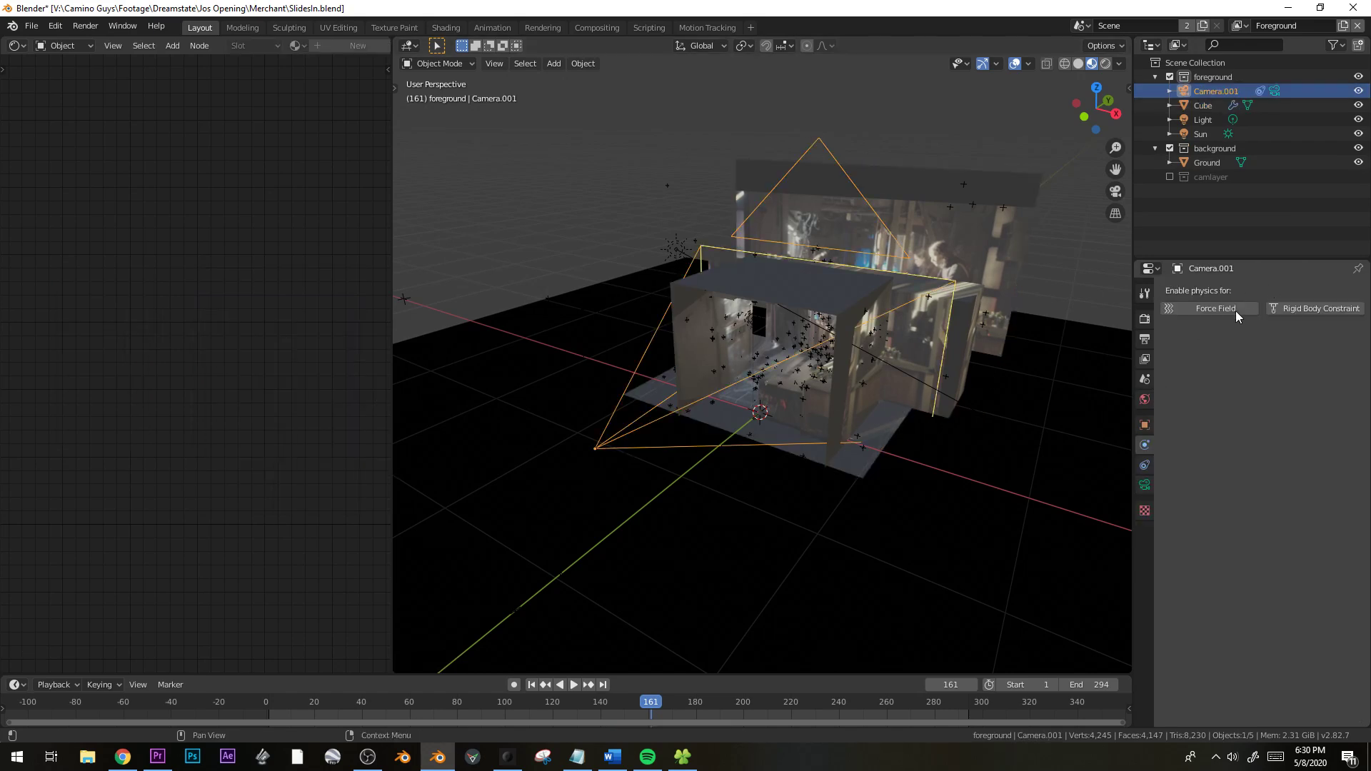
left_click(1145, 465)
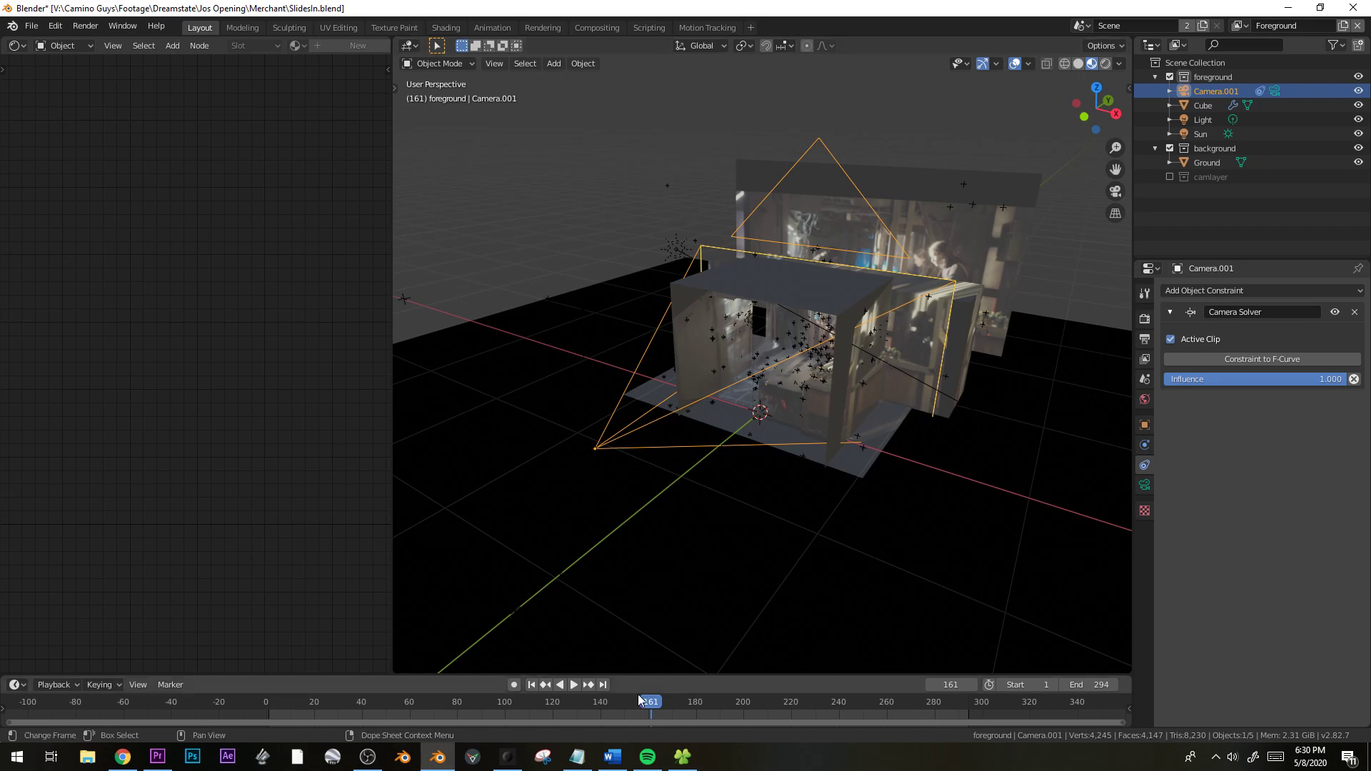
mouse_move(635, 707)
left_mouse_down()
mouse_move(444, 702)
mouse_move(623, 666)
mouse_move(649, 694)
mouse_move(684, 691)
mouse_move(639, 687)
left_mouse_up()
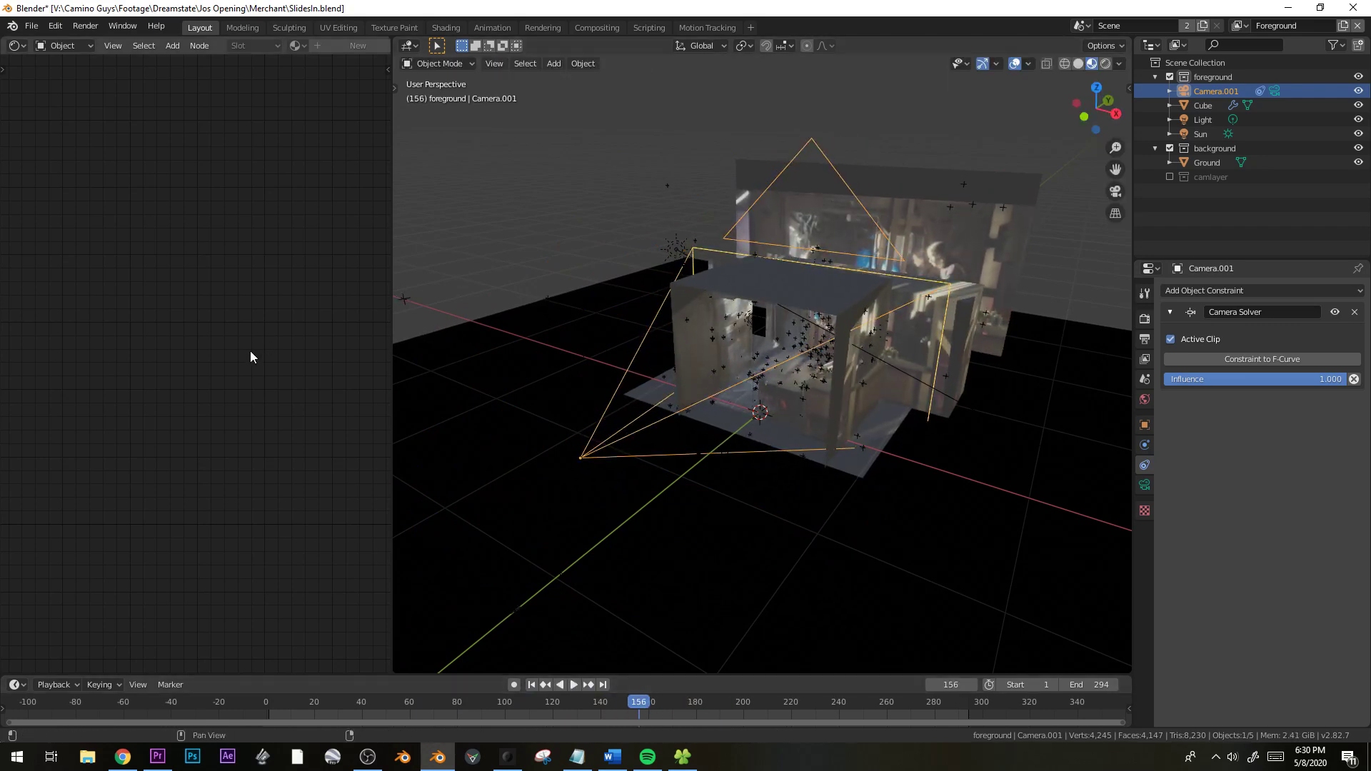
key("shift+F6")
key("r")
key("r")
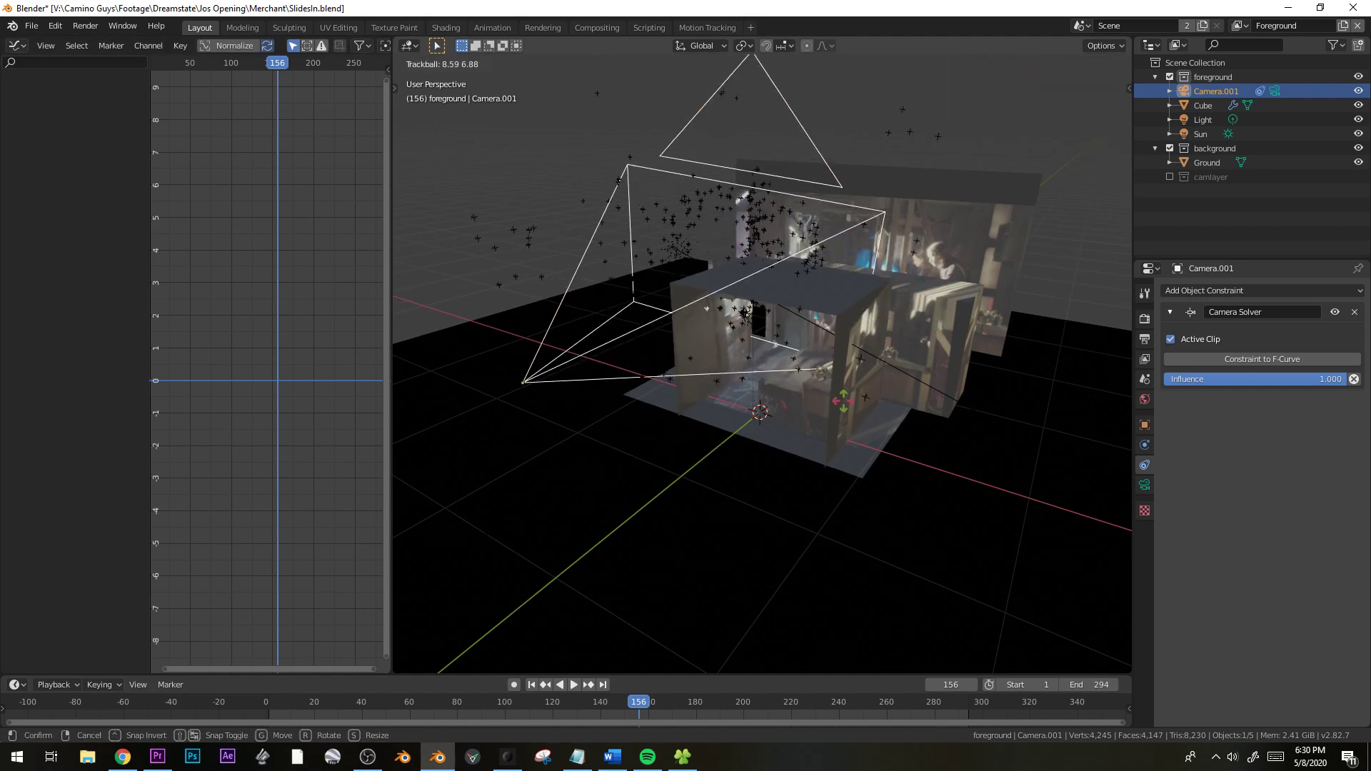
right_click(834, 397)
Insert a Location keyframe on the duplicate camera at frame 177 and select its Z location key in the graph
middle_click_drag(834, 396, 834, 397)
key("KP_0")
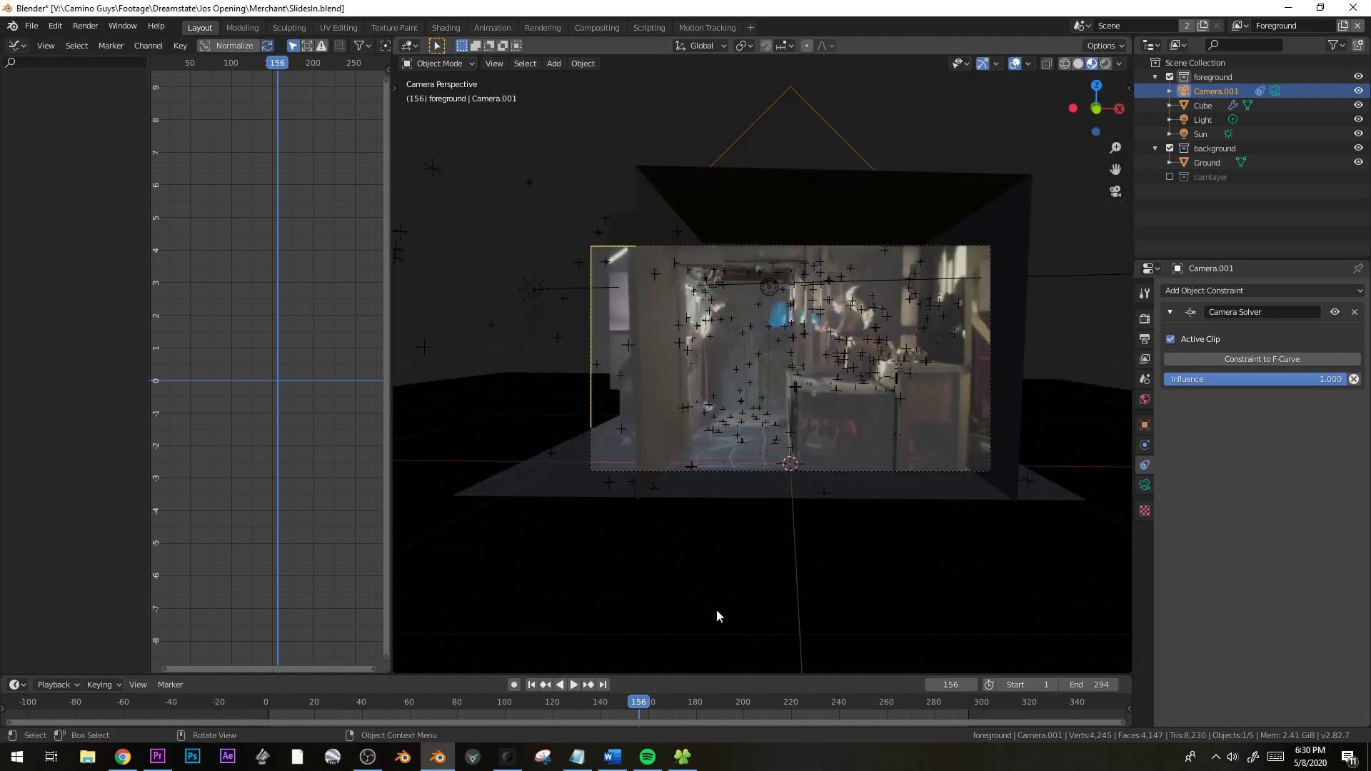
key("space")
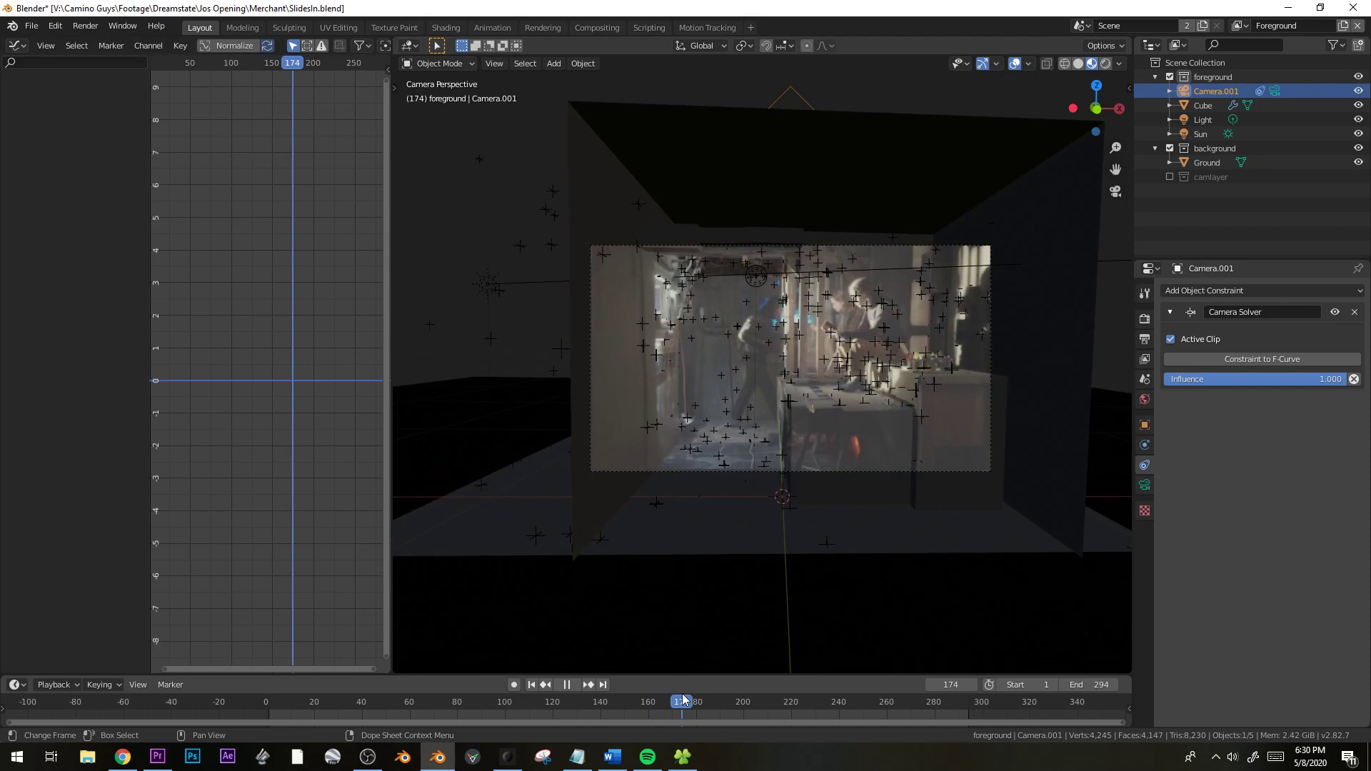
key("space")
key("i")
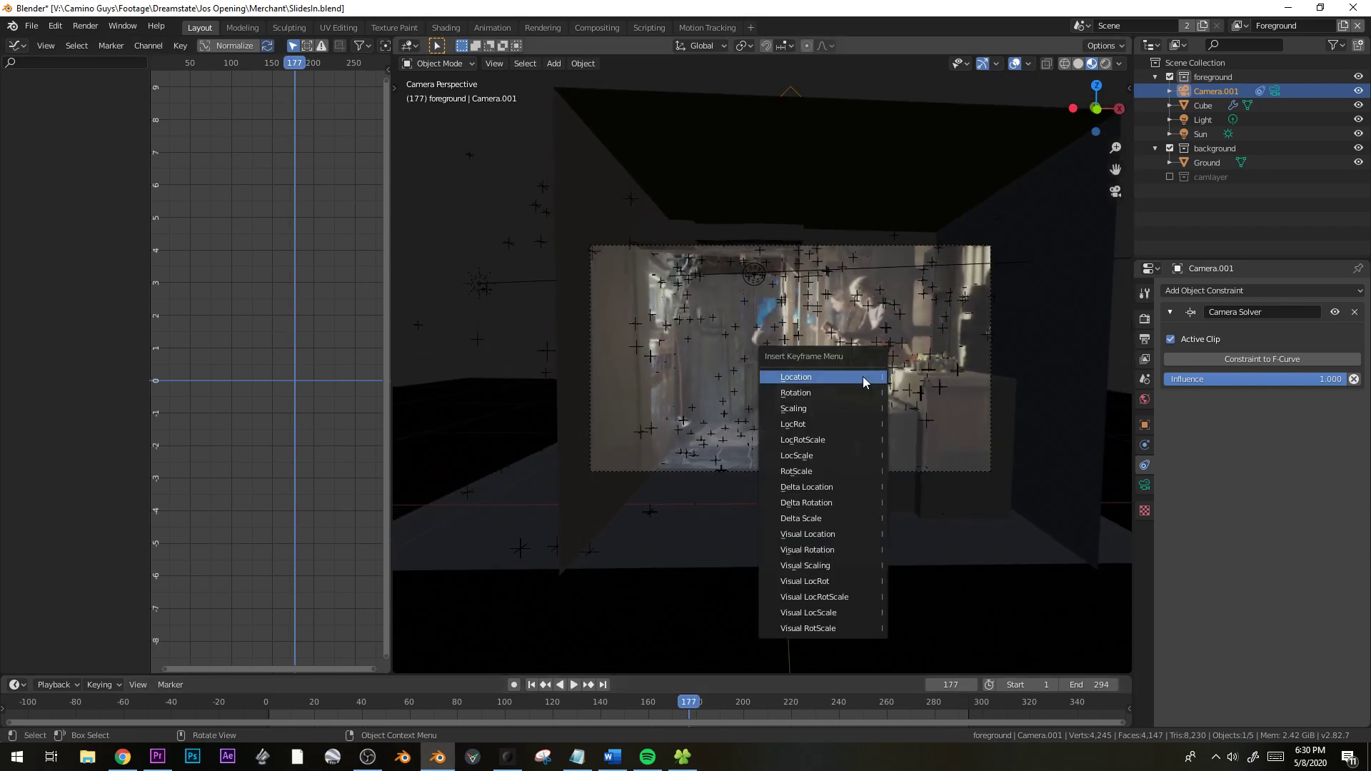
left_click(863, 377)
key("Home")
left_click(284, 345)
key("g")
right_click(267, 370)
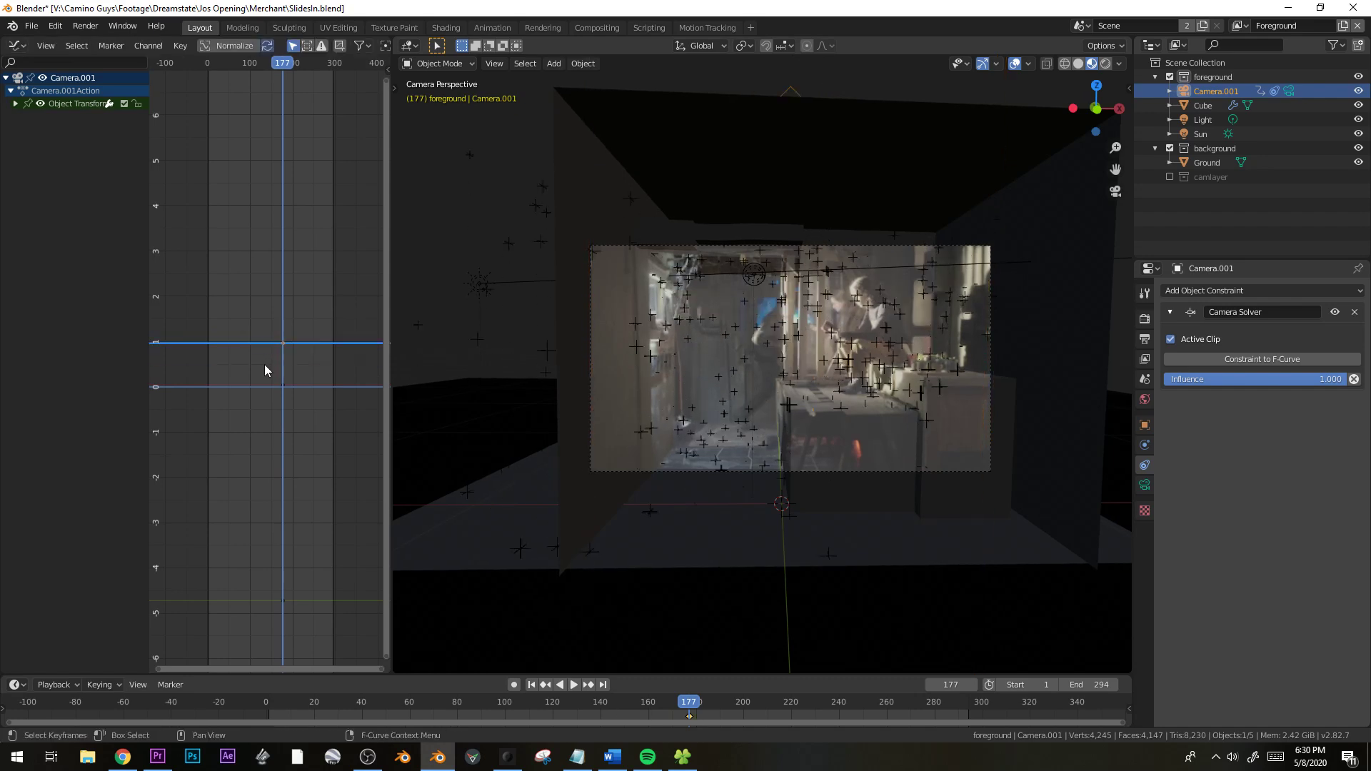
left_click_drag(687, 709, 476, 682)
key("space")
key("g")
right_click(260, 352)
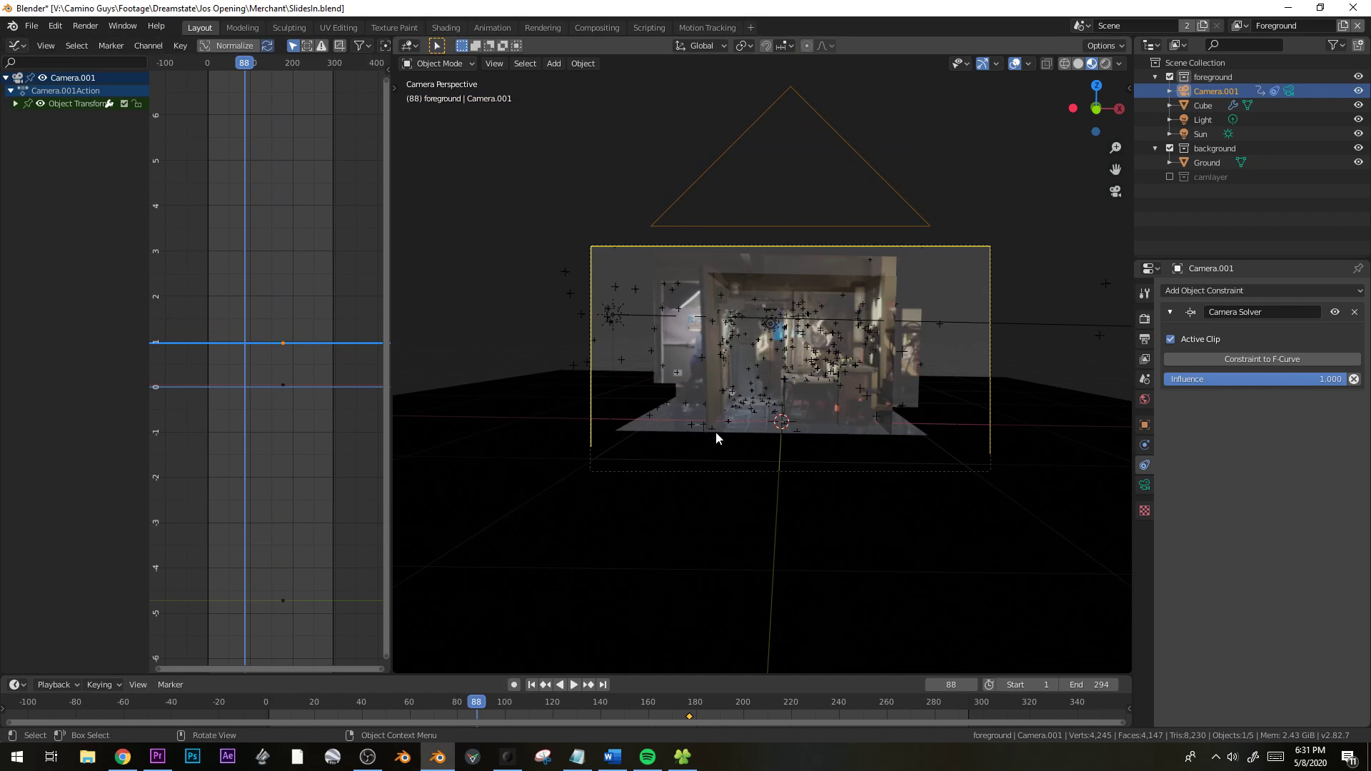
Make the duplicate the active camera and copy its Z location key to about frame -16 at about 2.6, tilting its handles
scroll(716, 432, "up", 3)
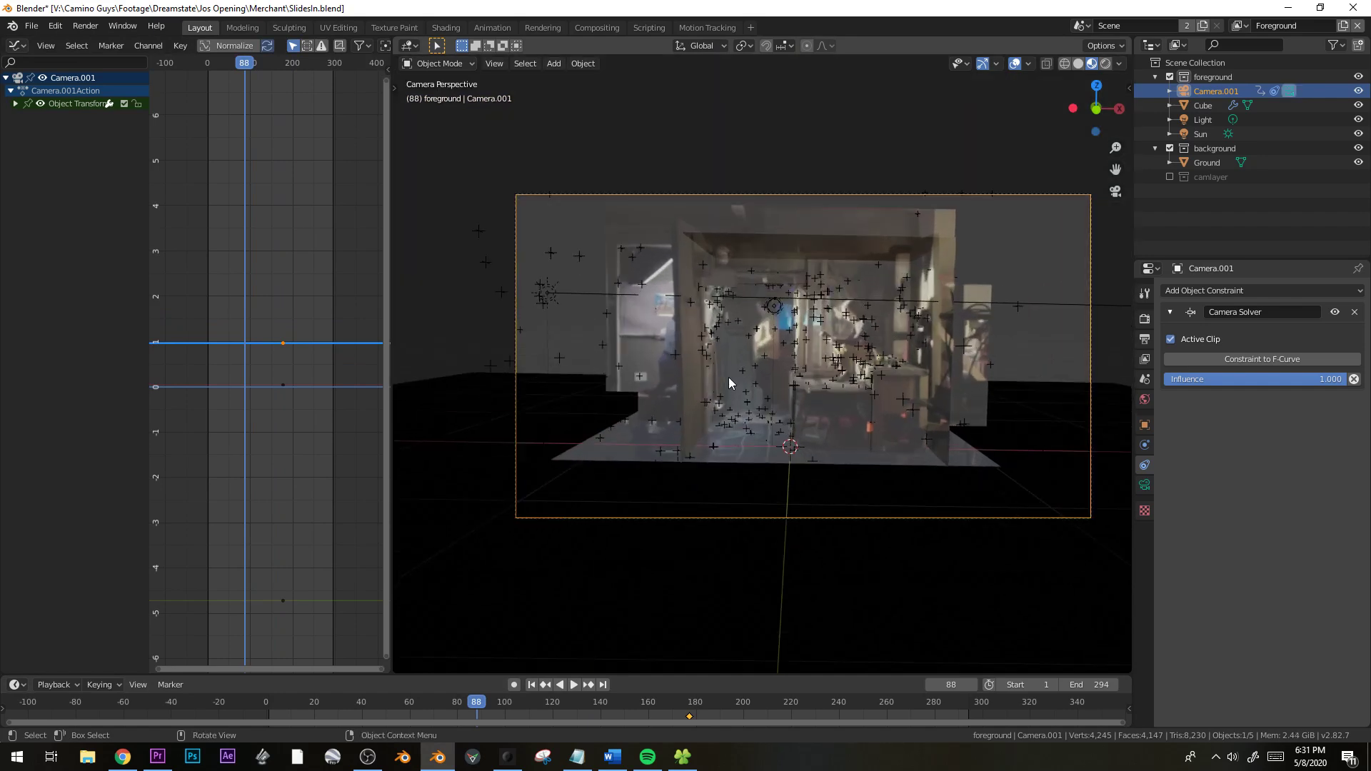
left_click_drag(477, 701, 216, 686)
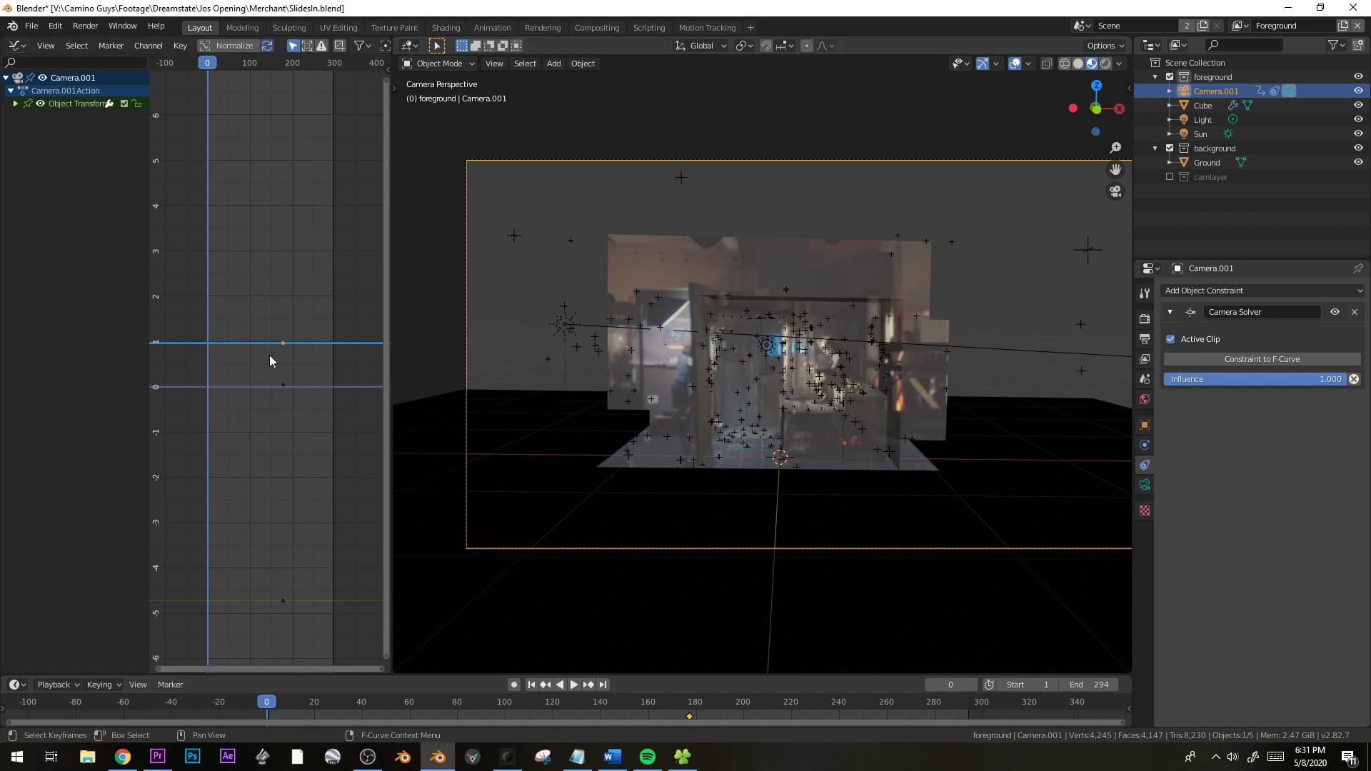
left_click_drag(270, 346, 180, 273)
left_click(193, 273)
key("r")
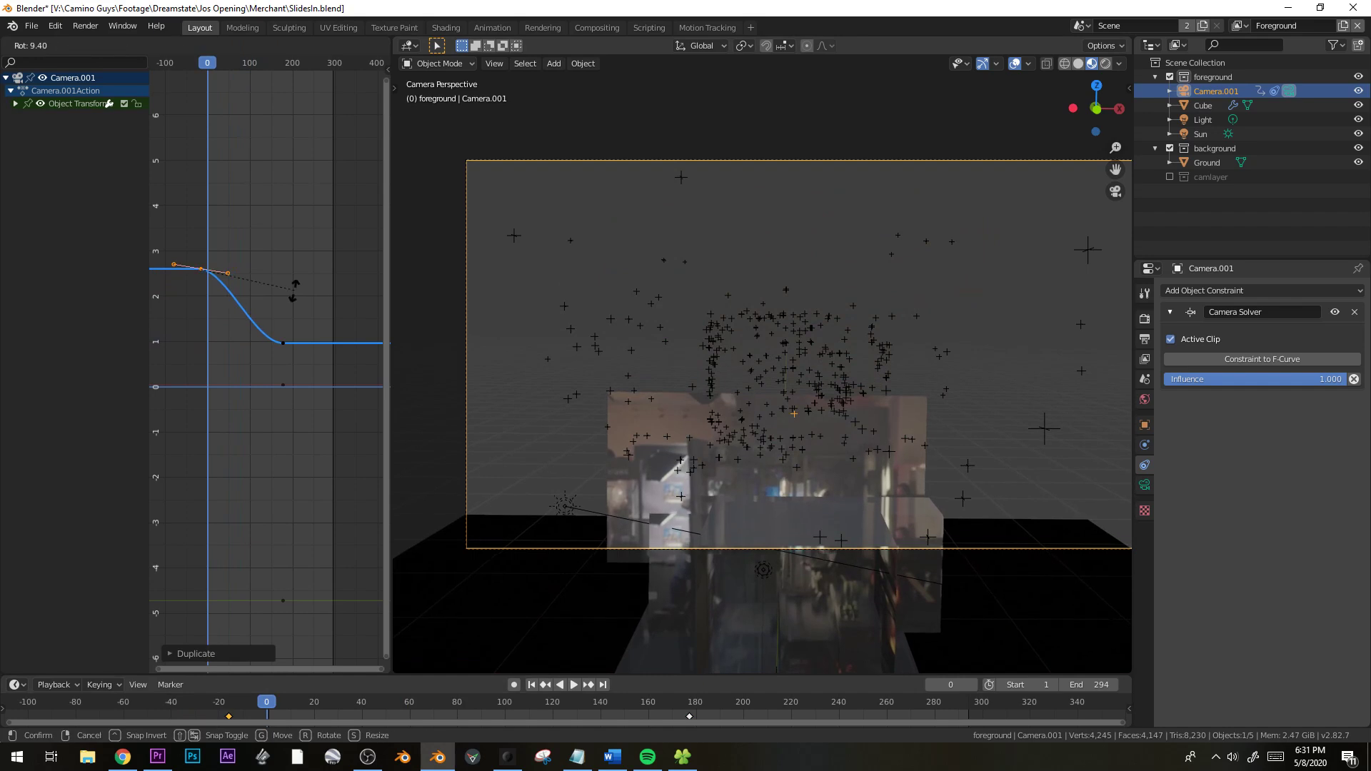
left_click(289, 326)
Hide the motion tracking markers in the viewport overlays
scroll(867, 337, "up", 1)
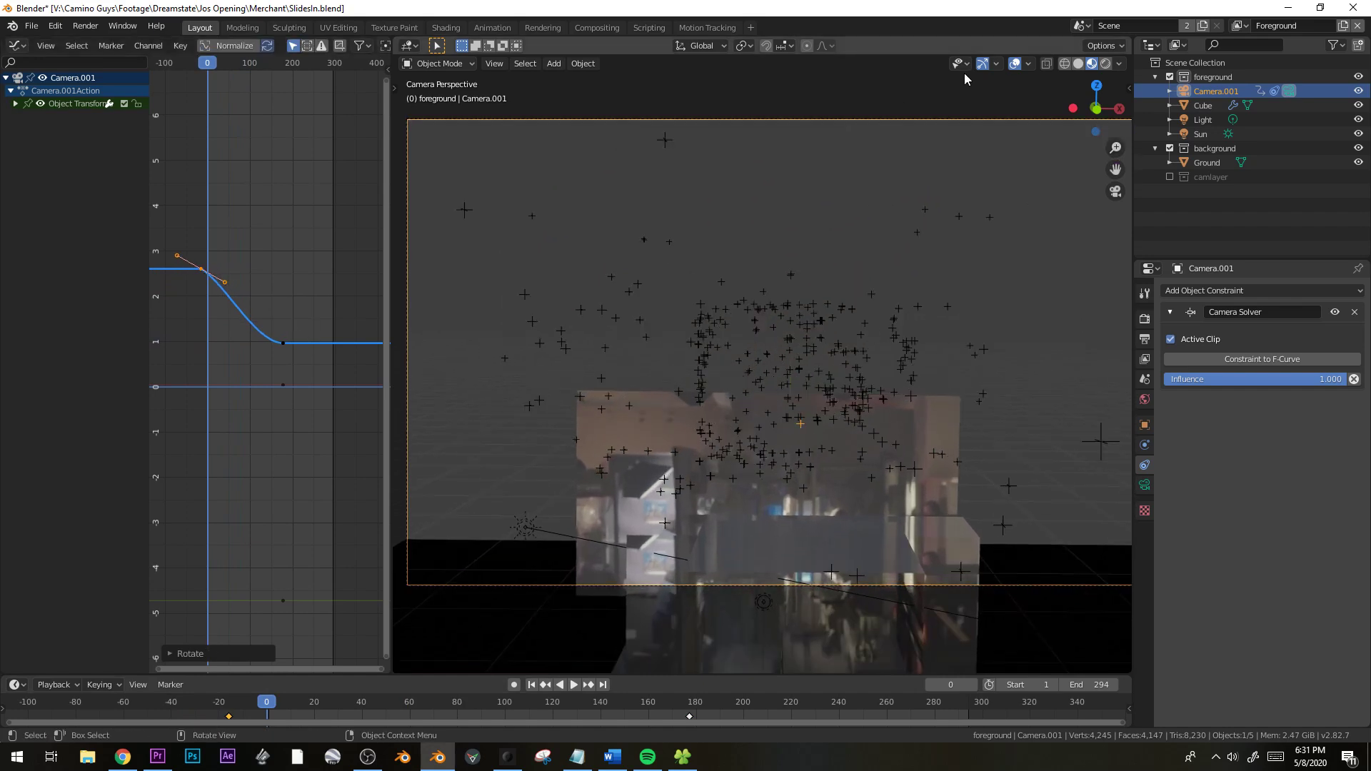
left_click(1029, 64)
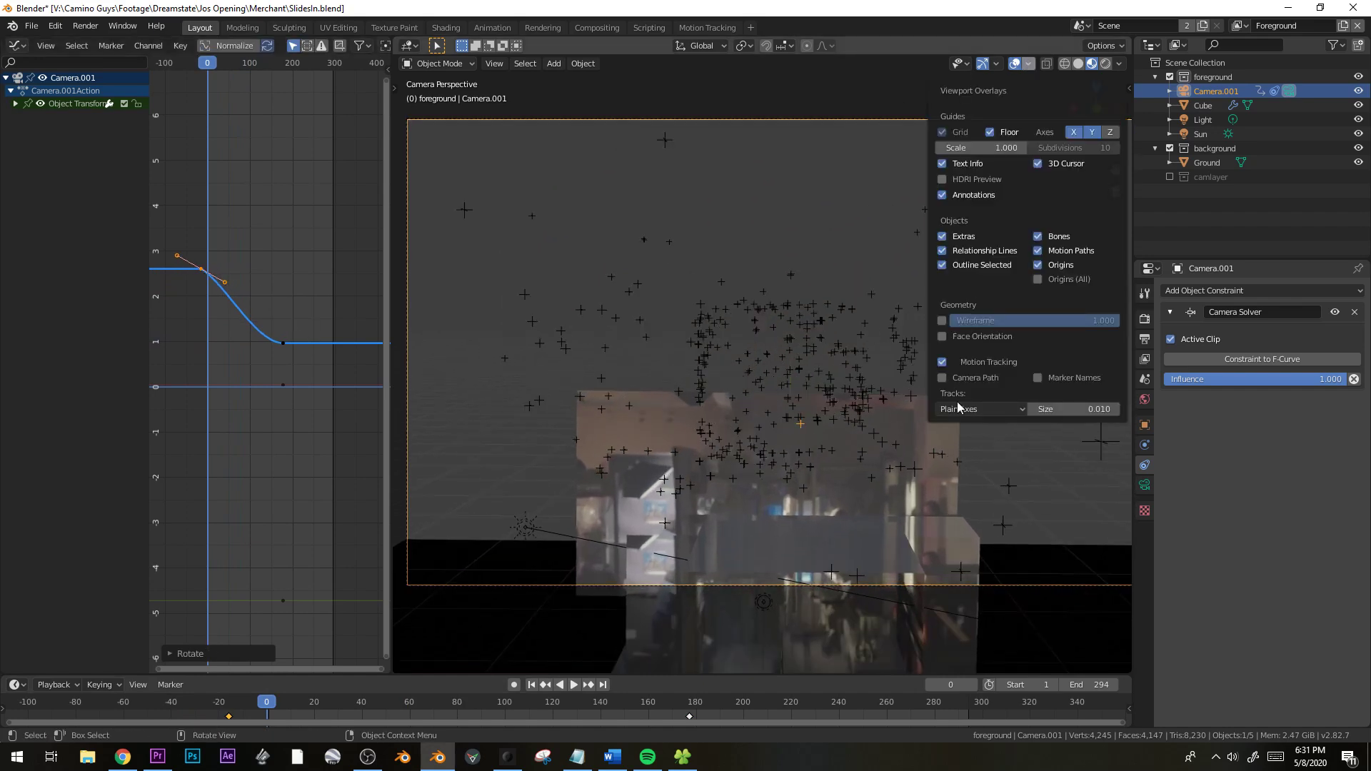
left_click(942, 361)
Set the Mix Shader factor of the Cube's video material to 1.000
left_click(748, 608)
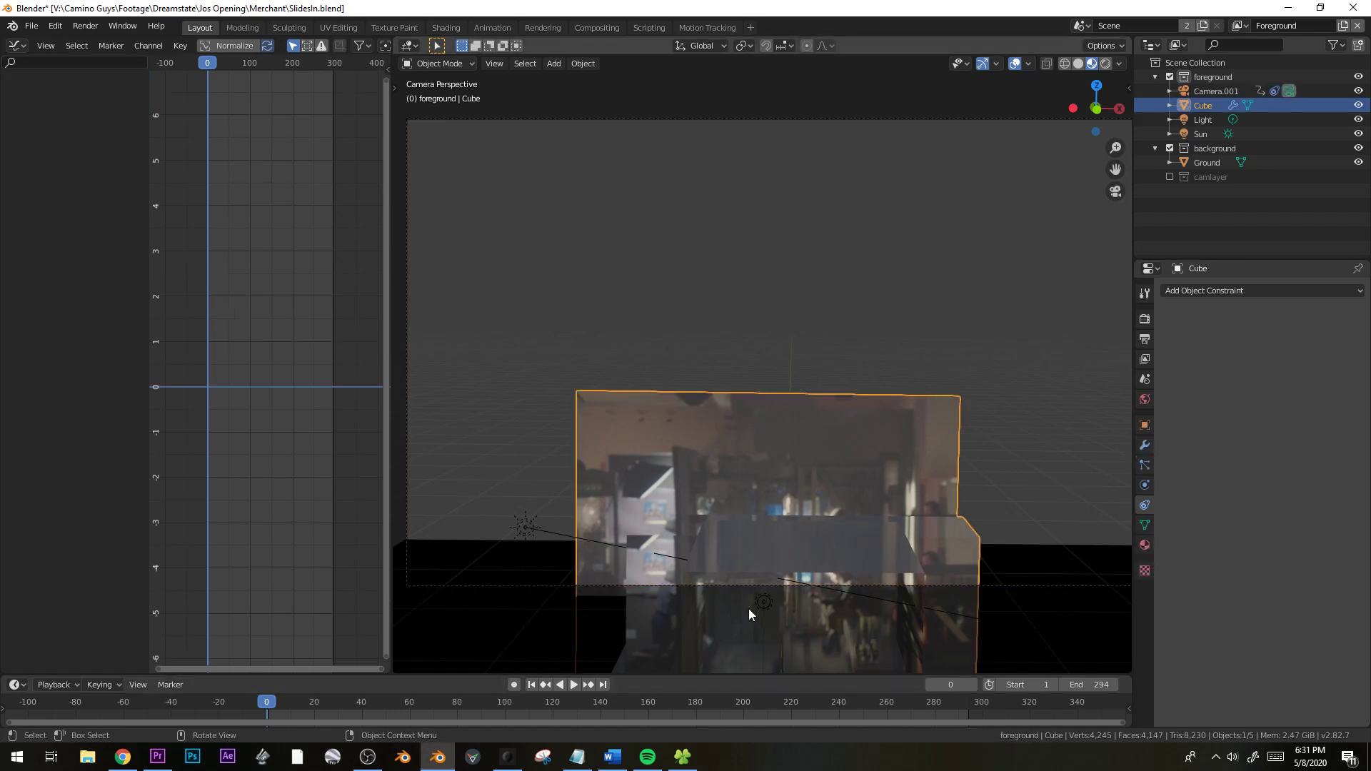
middle_click_drag(748, 608, 754, 564, "shift")
key("shift+F3")
middle_click_drag(263, 398, 266, 458)
middle_click_drag(250, 288, 166, 300)
left_click_drag(285, 326, 307, 327)
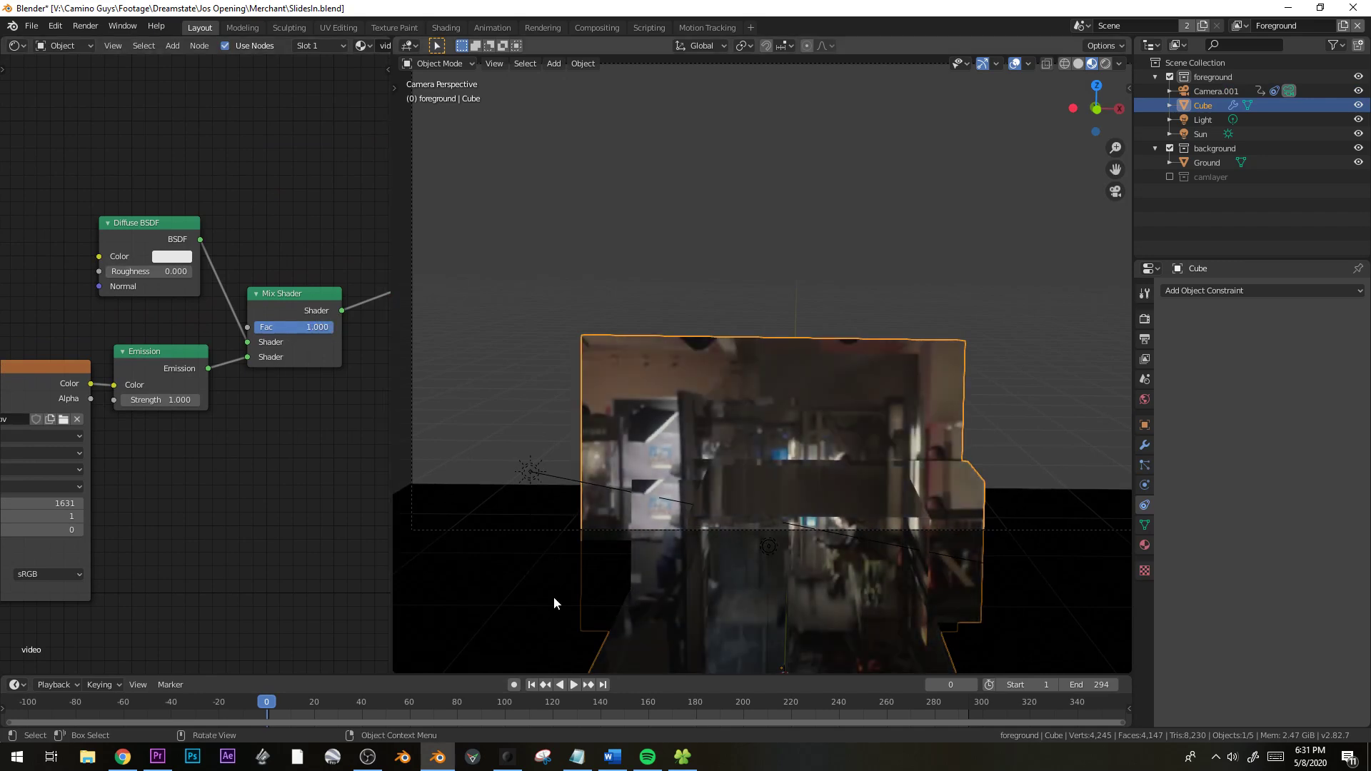
Play and scrub the projected shot in the camera view, then return to frame 0
key("space")
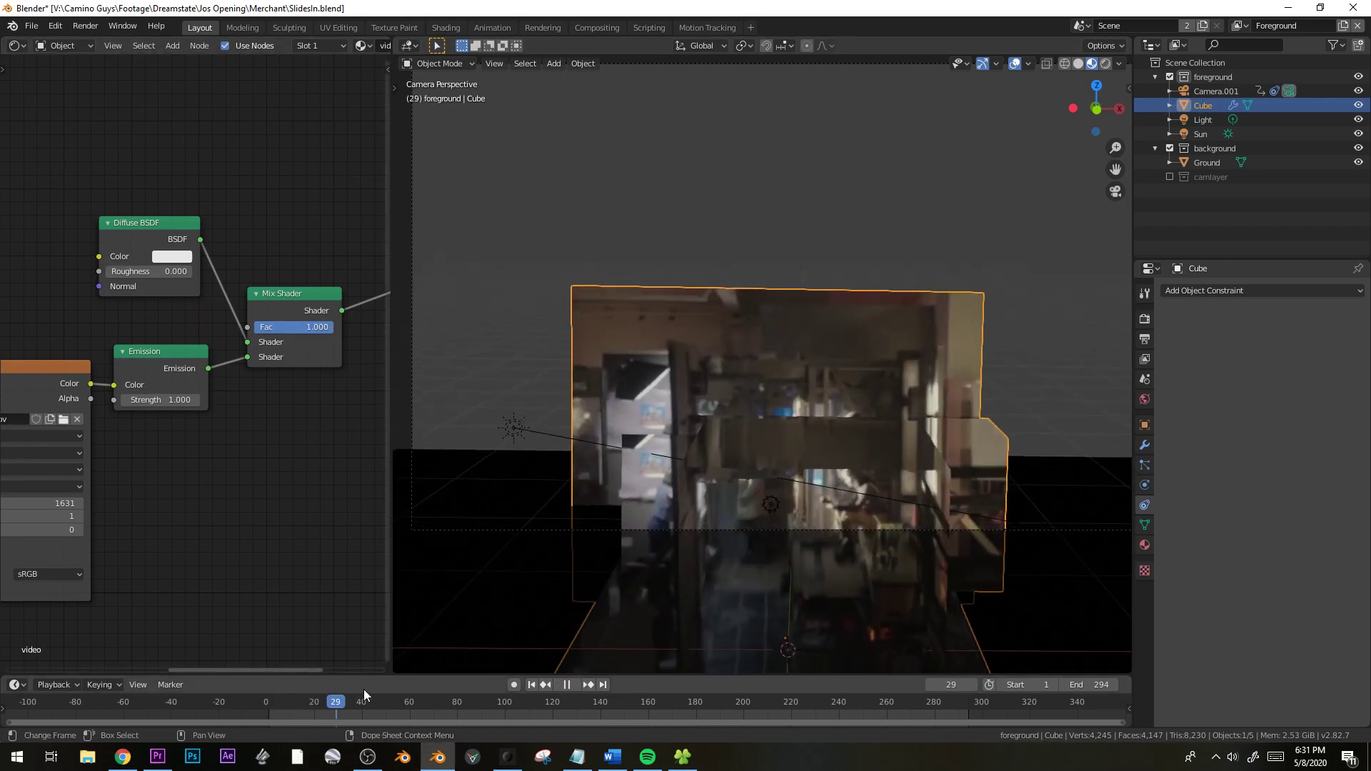
left_click_drag(402, 687, 204, 688)
key("space")
Copy the duplicate camera's Y location key to about frame -97 at a lower value and tilt its handles
left_click(1018, 530)
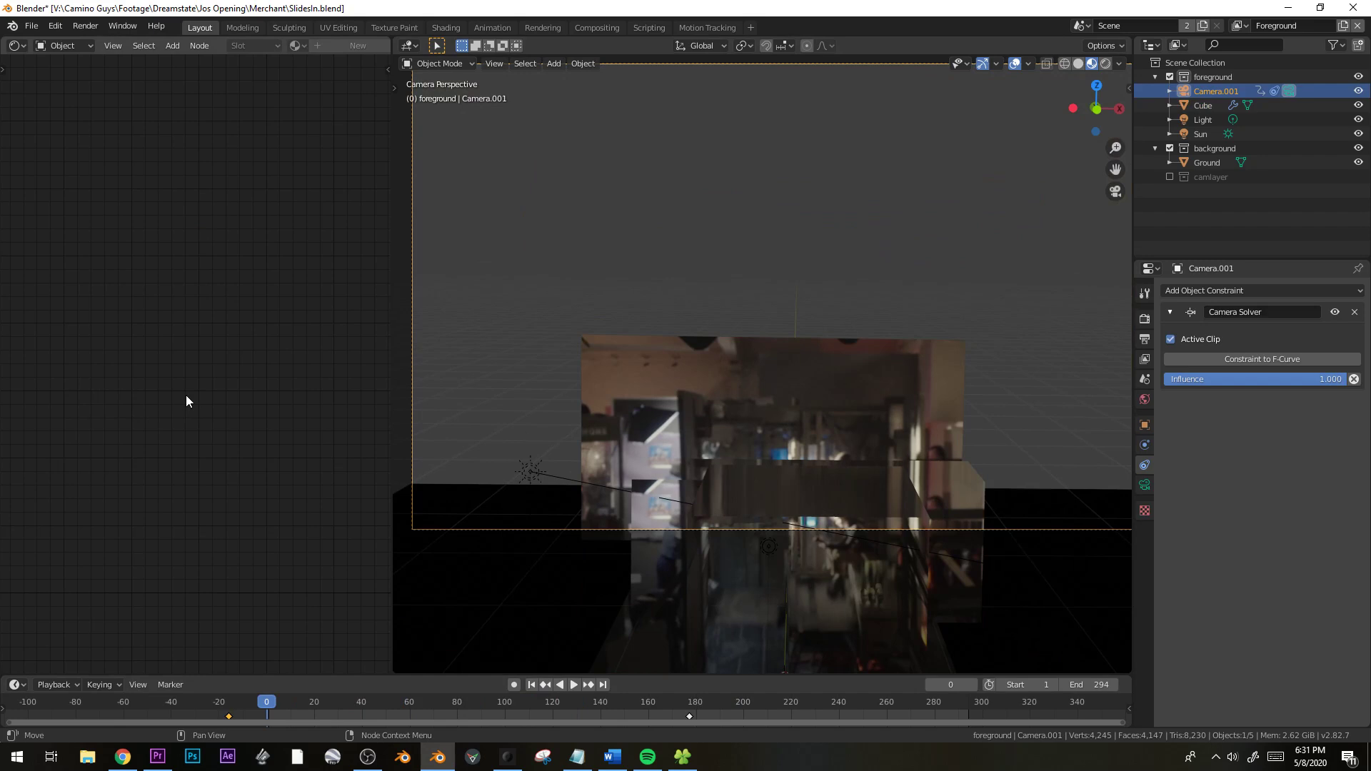
key("shift+F6")
left_click(280, 384)
left_click(283, 583)
key("shift+d")
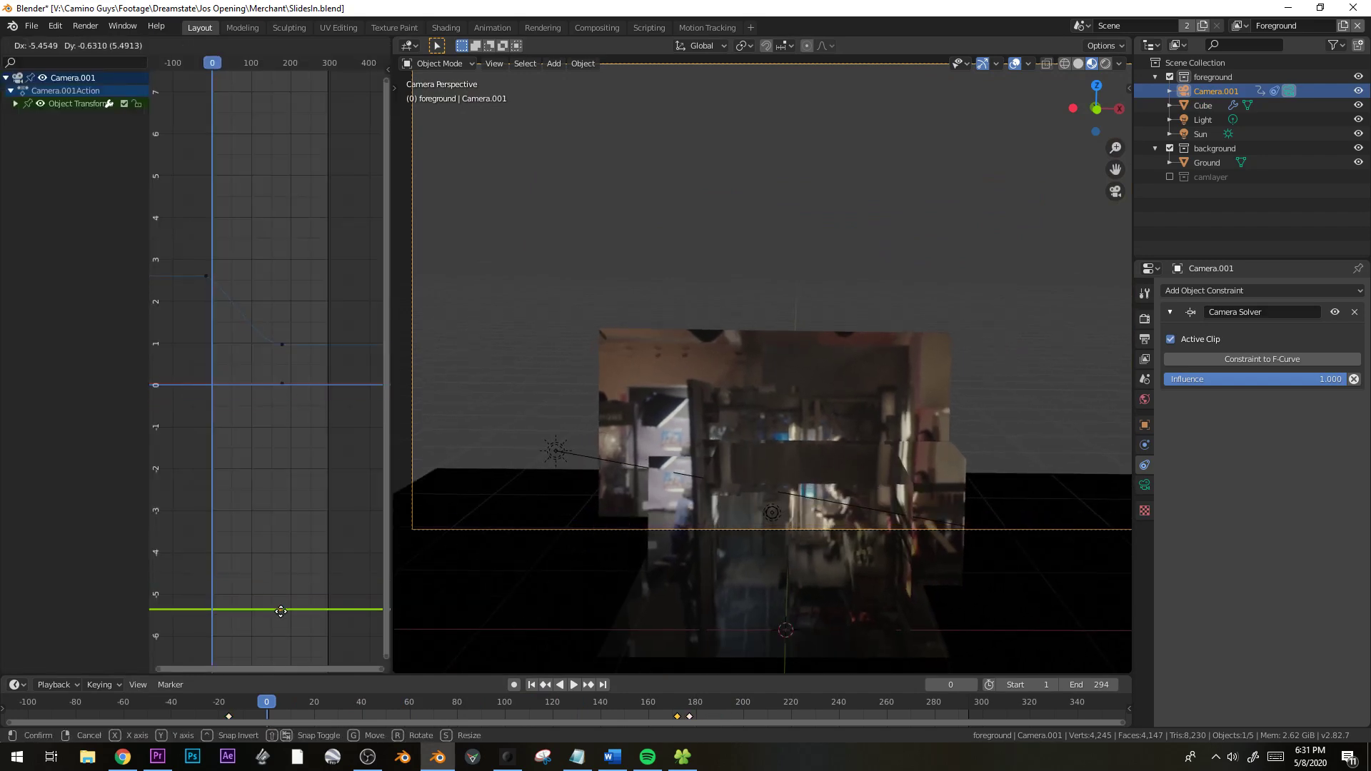
left_click(197, 604)
key("r")
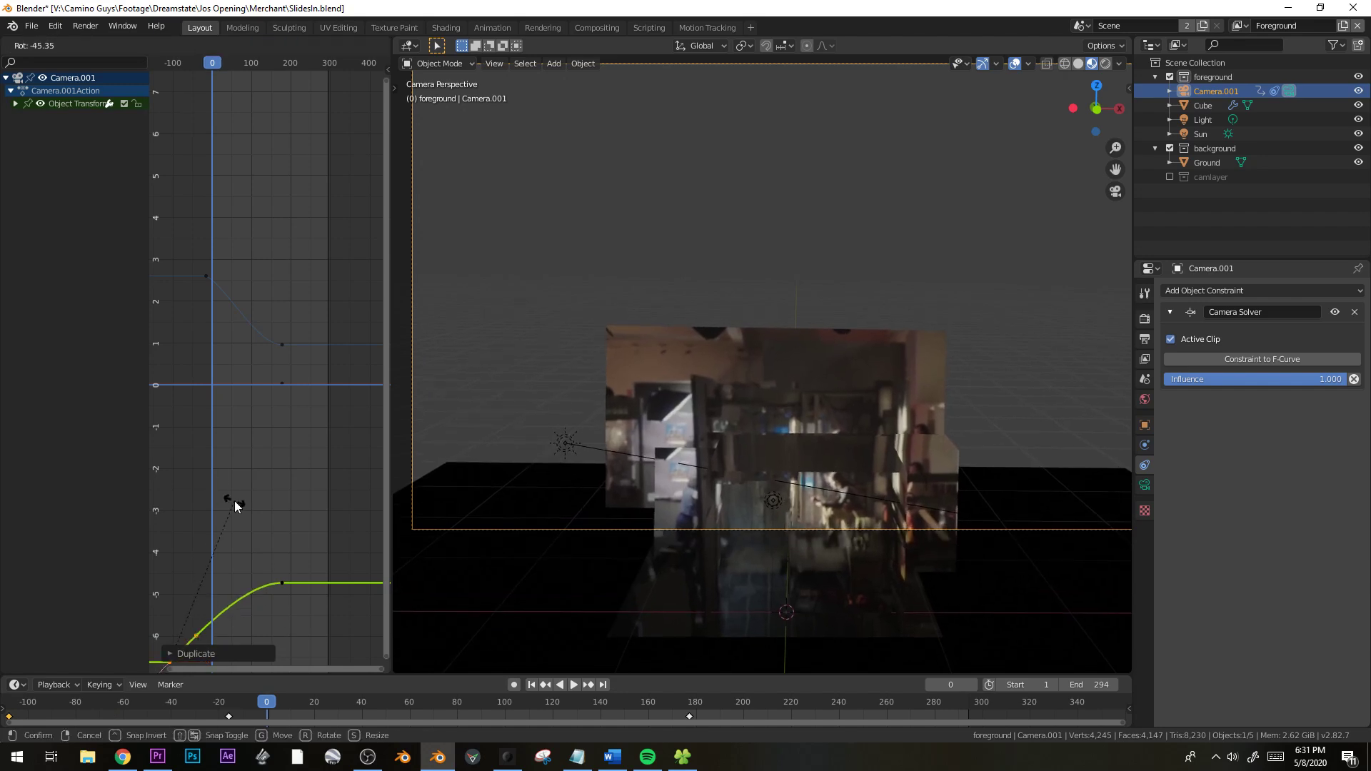
left_click(235, 503)
key("g")
left_click(243, 536)
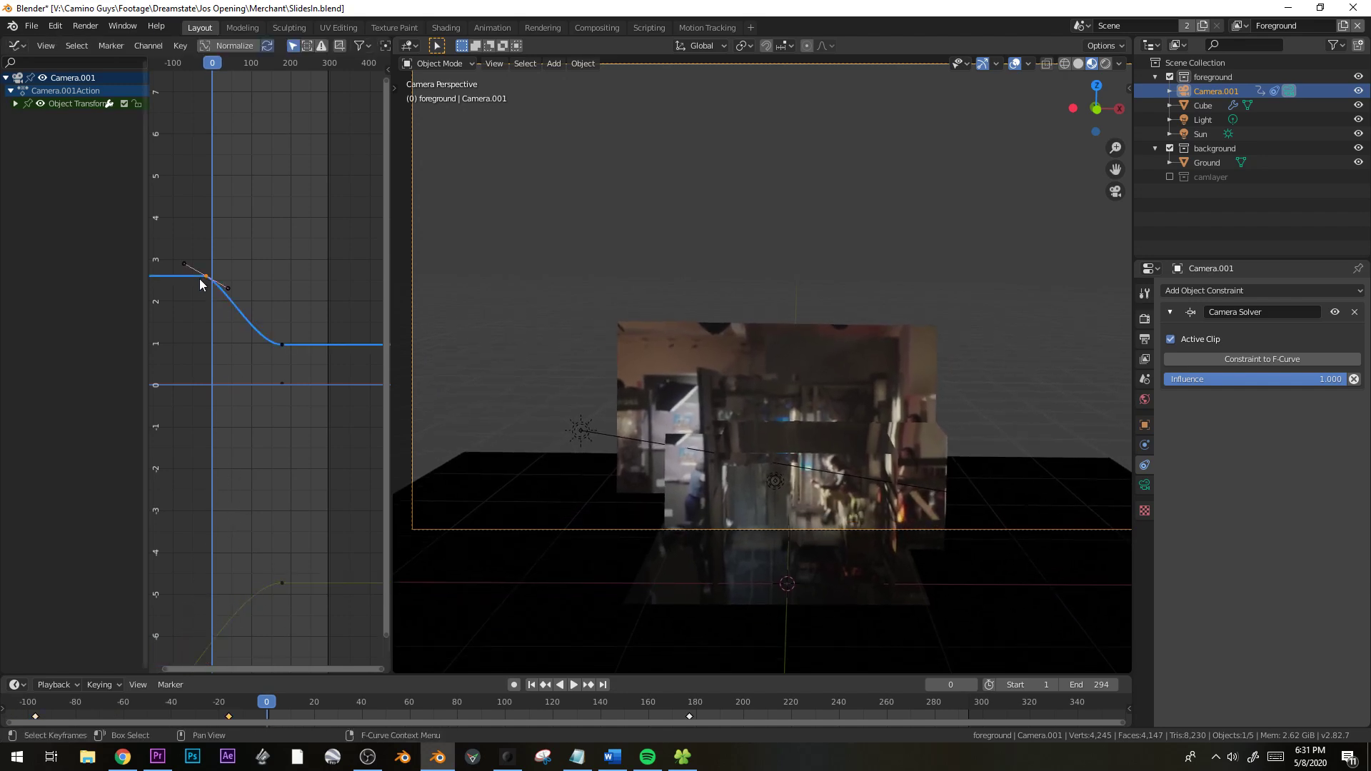
Raise the camera's early Z location key to about 3.1 and preview the camera move up to frame 155
left_click_drag(200, 284, 201, 262)
left_click(294, 703)
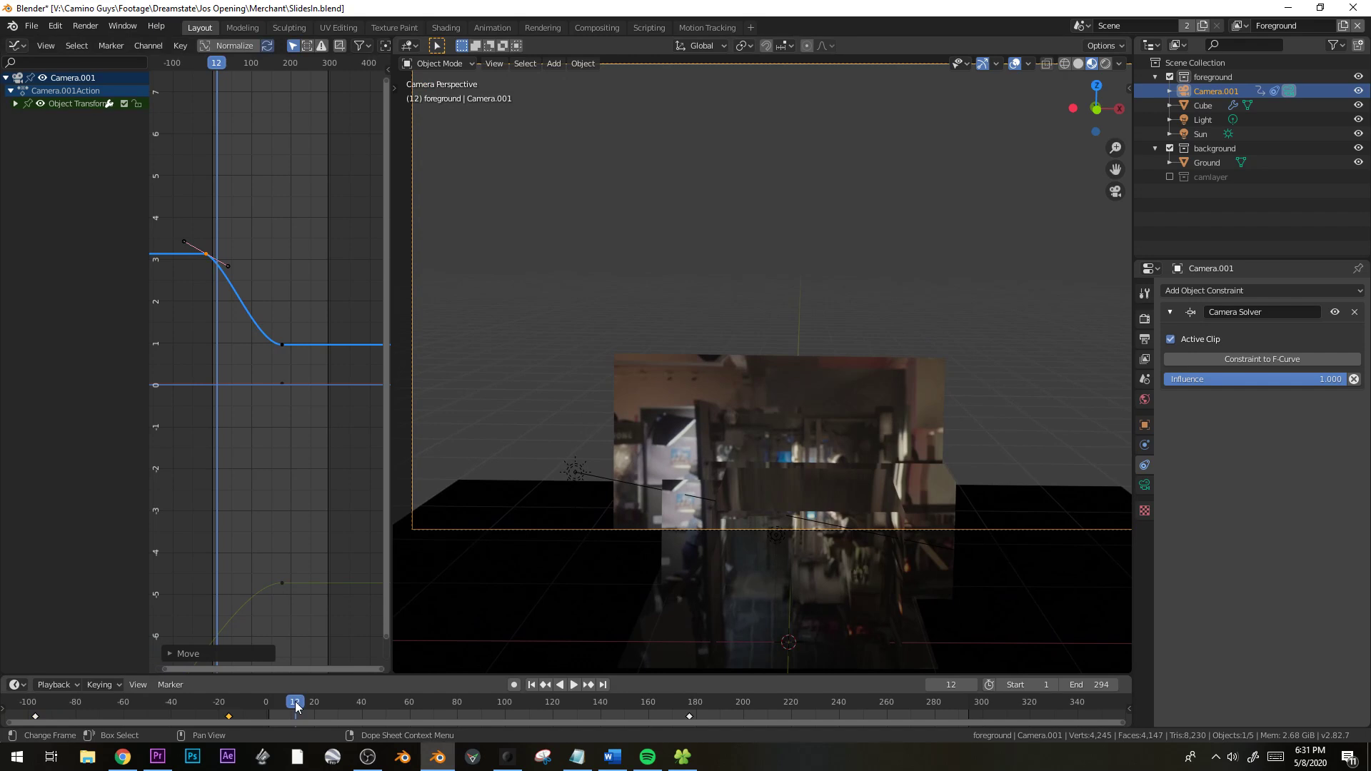
key("space")
left_click_drag(406, 714, 631, 720)
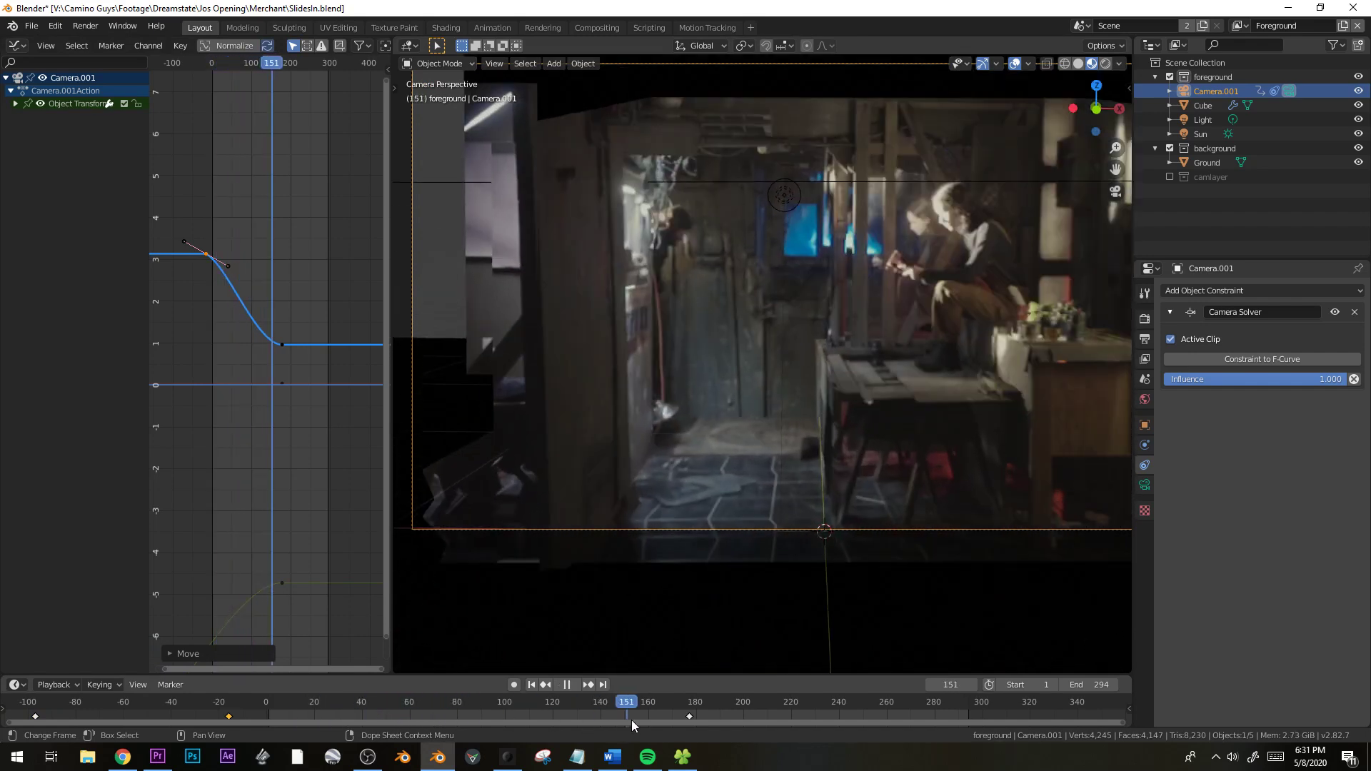
key("space")
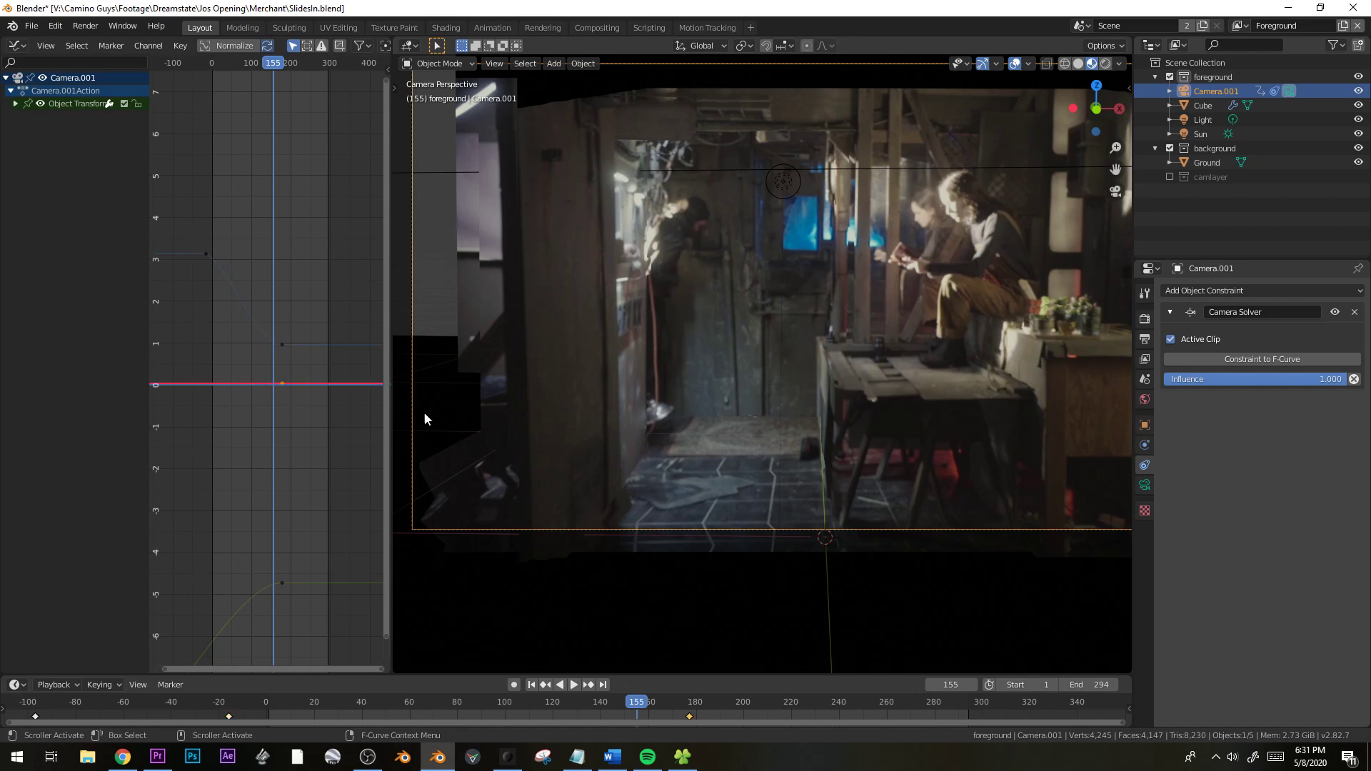
Key the duplicate camera's rotation at frame 155, and key a rotation of about -4° around its local X at frame 90
key("i")
left_click(807, 398)
left_click_drag(641, 714, 480, 714)
key("r")
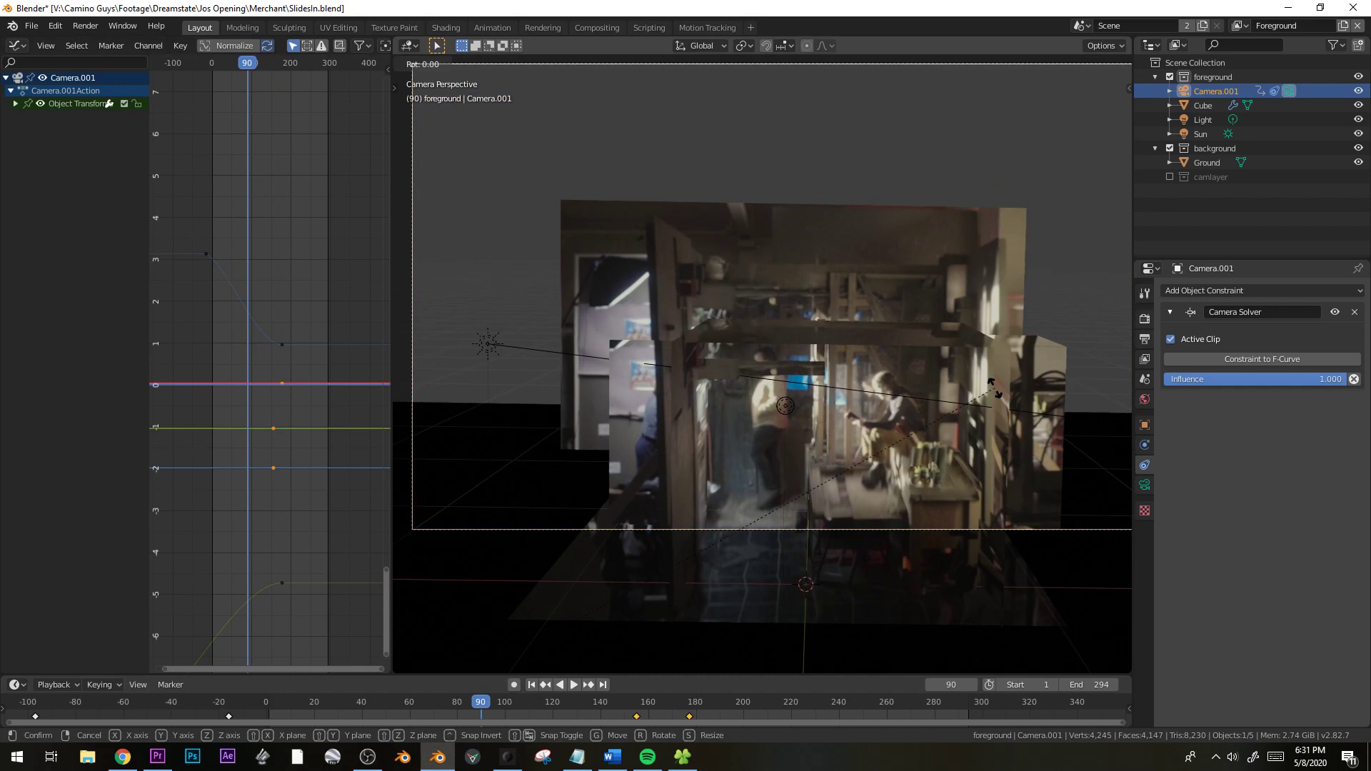
key("x")
key("x")
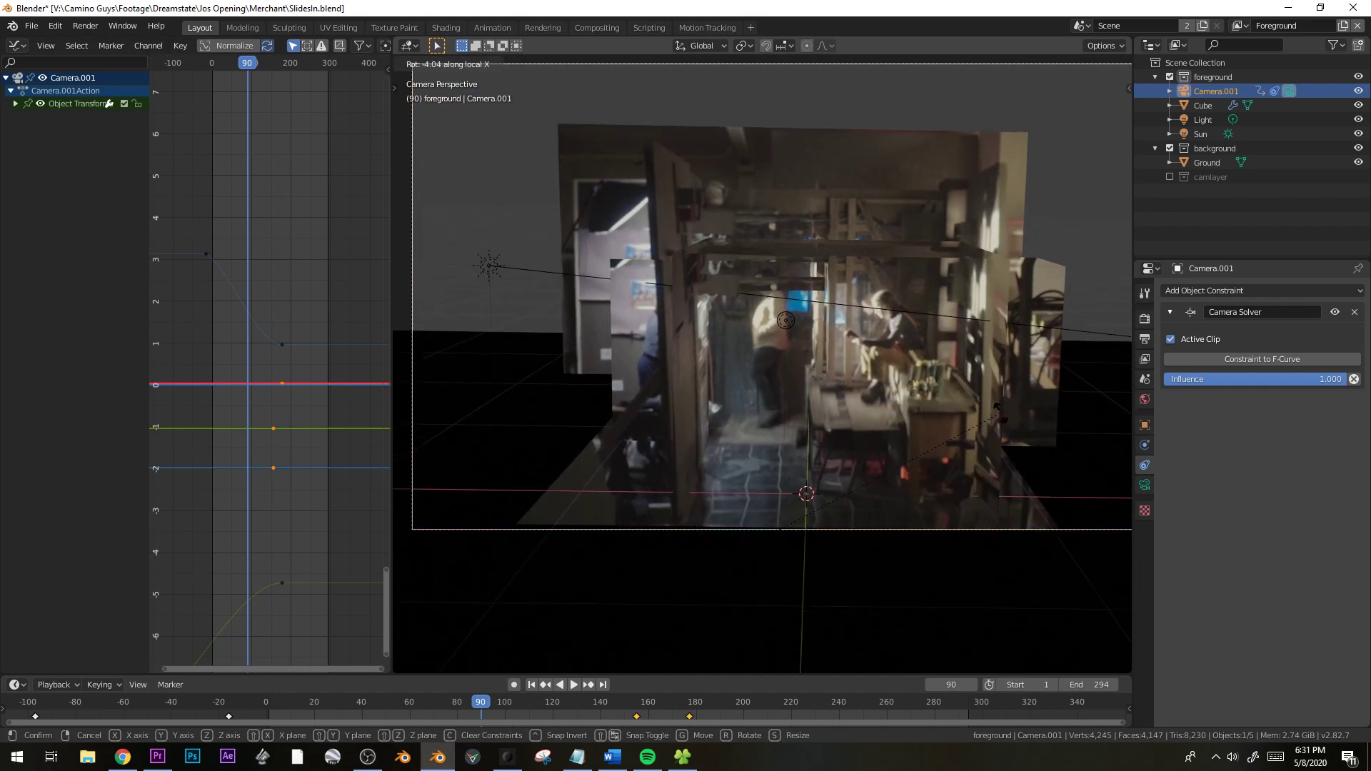
left_click(1001, 410)
key("i")
left_click(1001, 412)
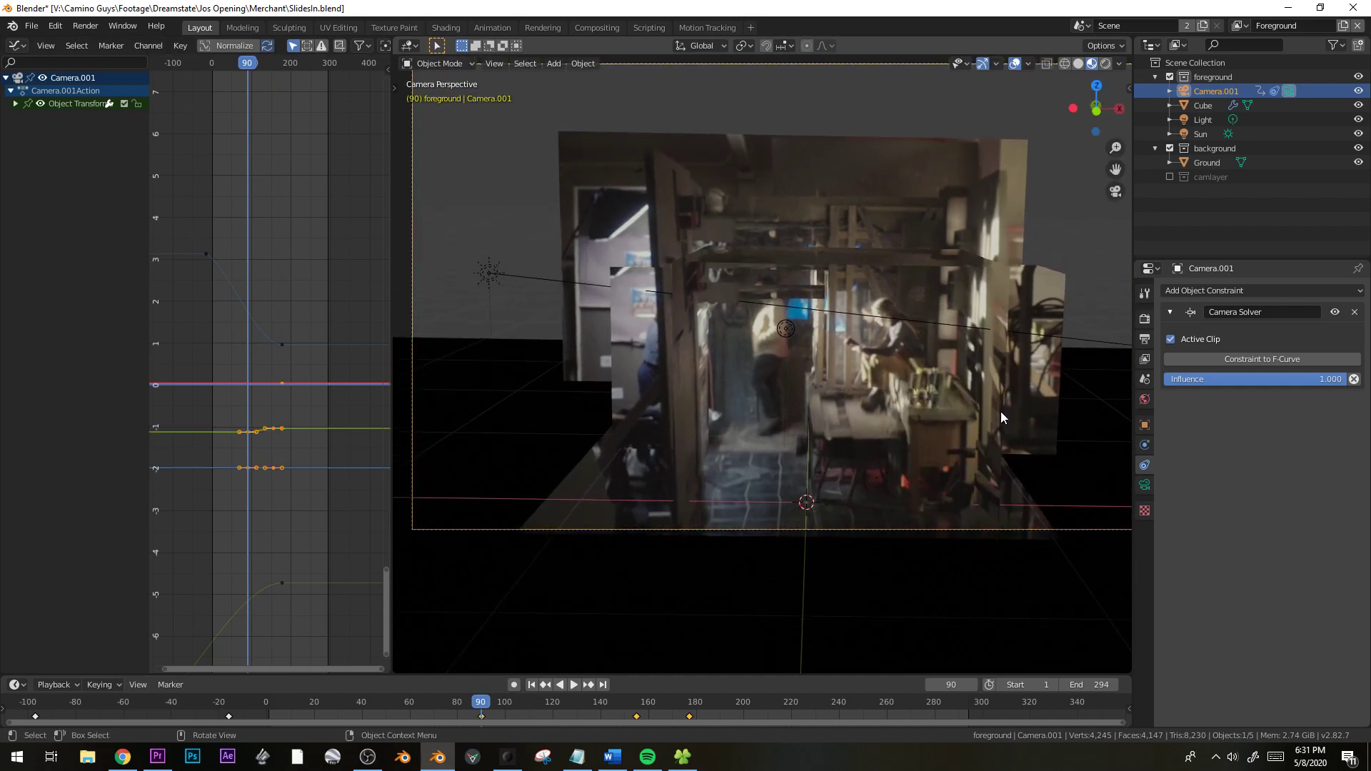
Set the scene's output Y resolution to 855 px
left_click(1144, 339)
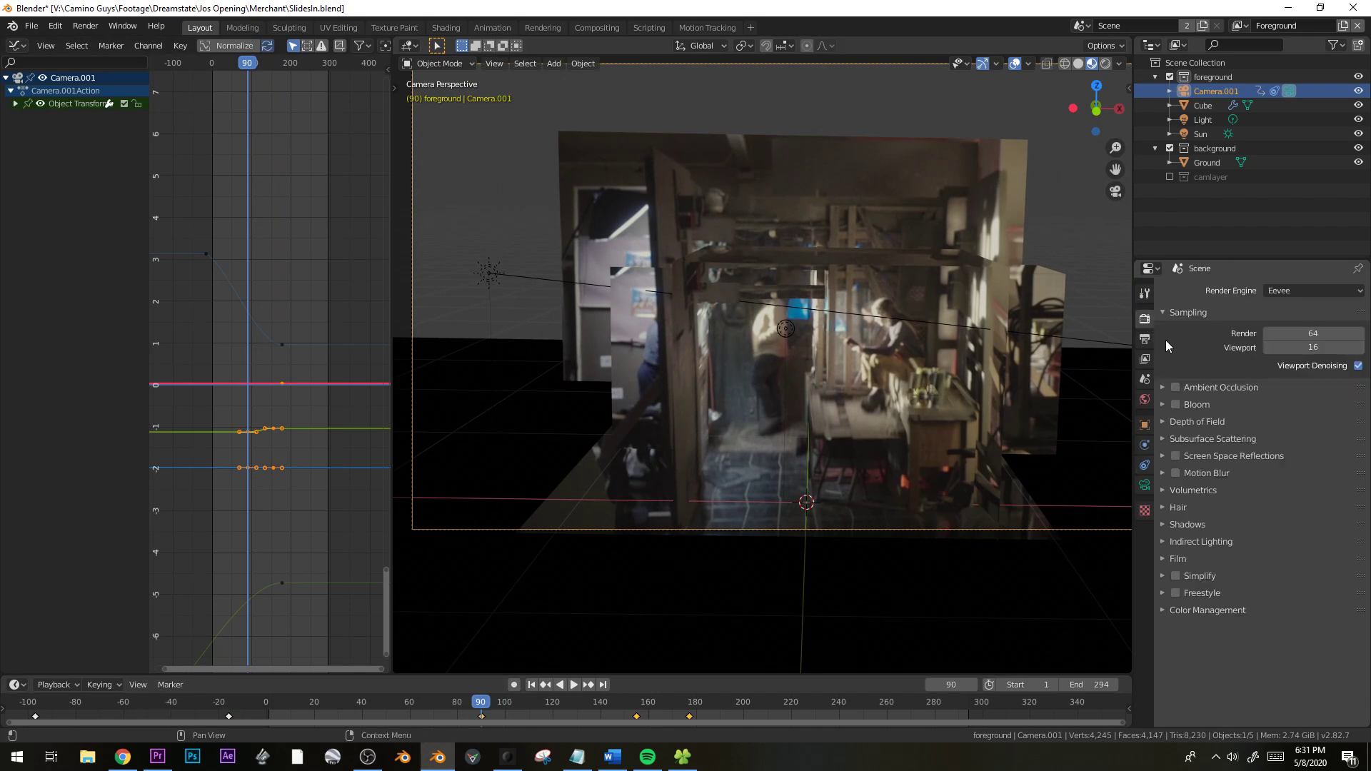
type("8")
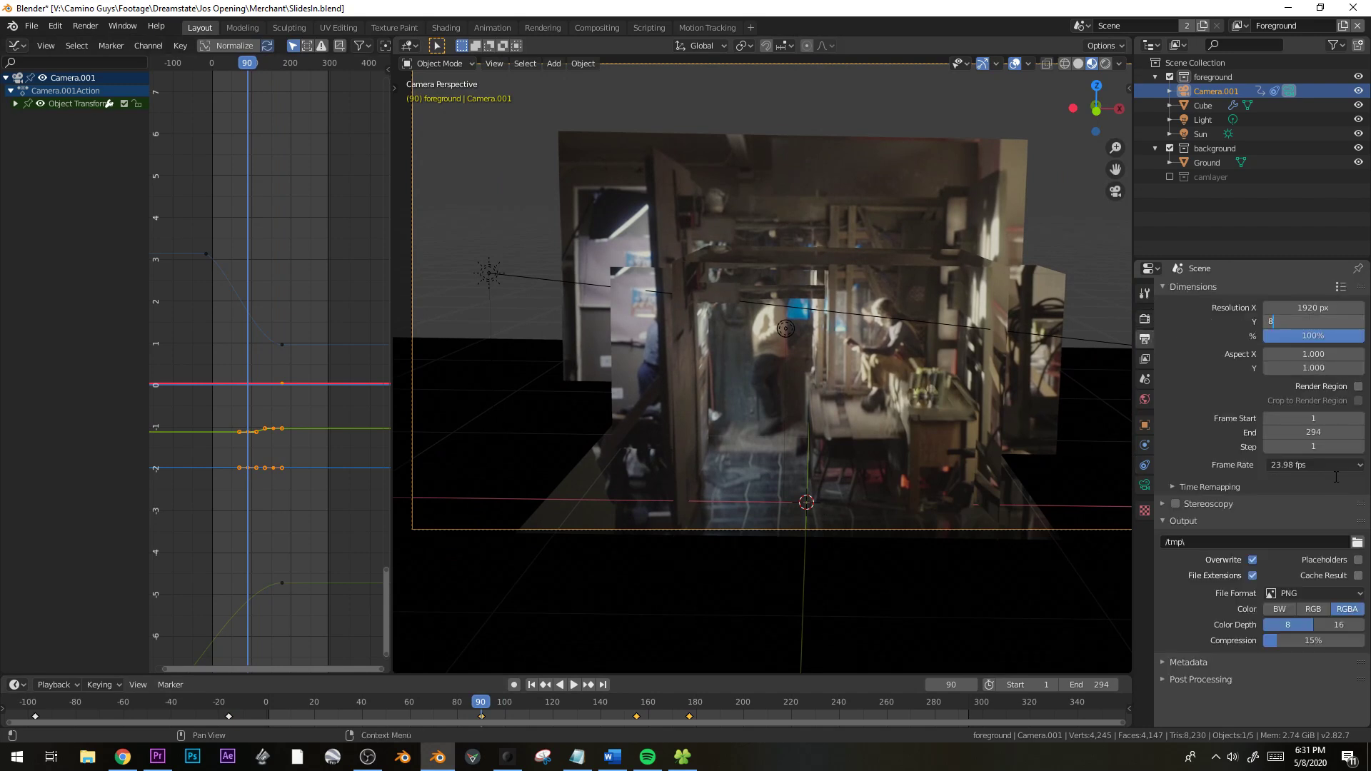
type("55")
key("Return")
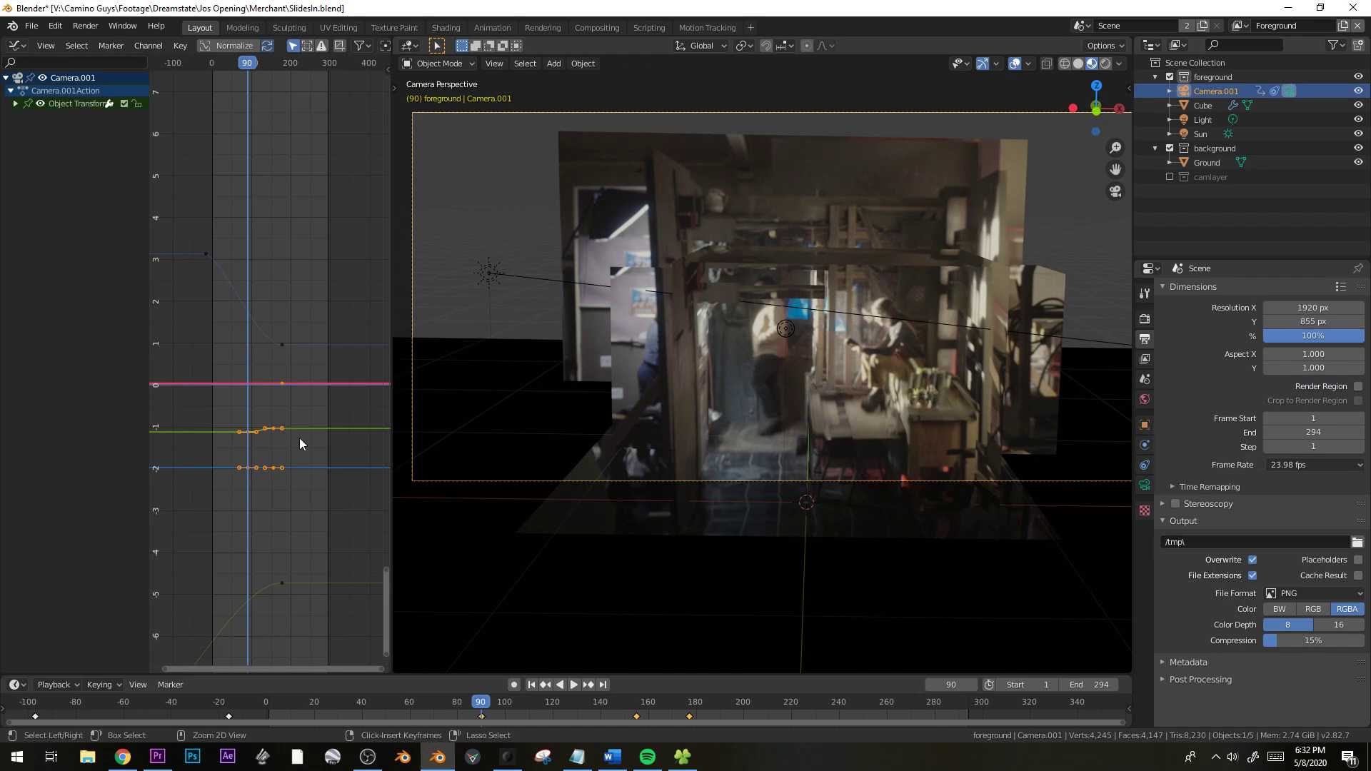
Lower the camera's X rotation key at frame 90 to about 82 in the graph
middle_click_drag(299, 438, 256, 482, "ctrl")
left_click(254, 484)
key("g")
right_click(239, 120)
middle_click_drag(288, 404, 265, 427, "ctrl")
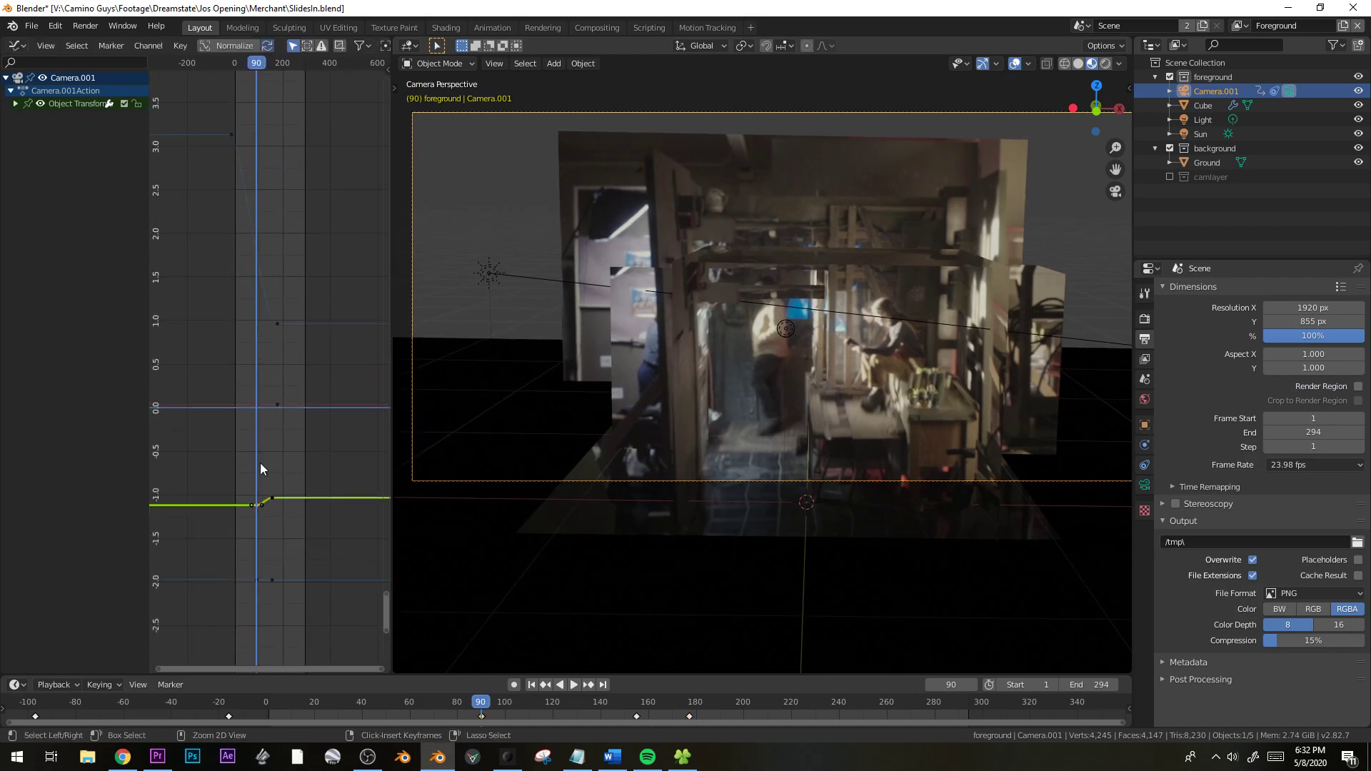
middle_click_drag(254, 475, 290, 383, "ctrl")
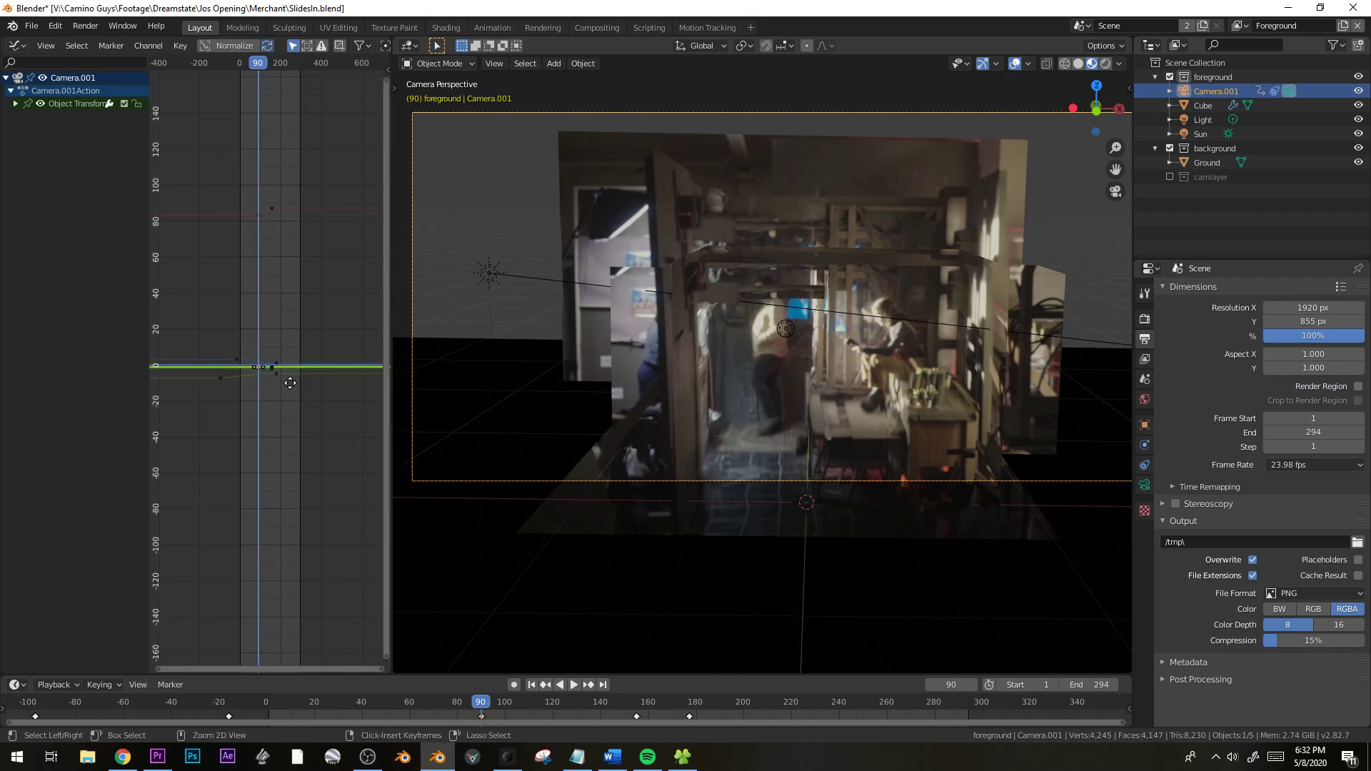
left_click(257, 223)
middle_click_drag(279, 250, 289, 371)
key("g")
key("y")
left_click(289, 370)
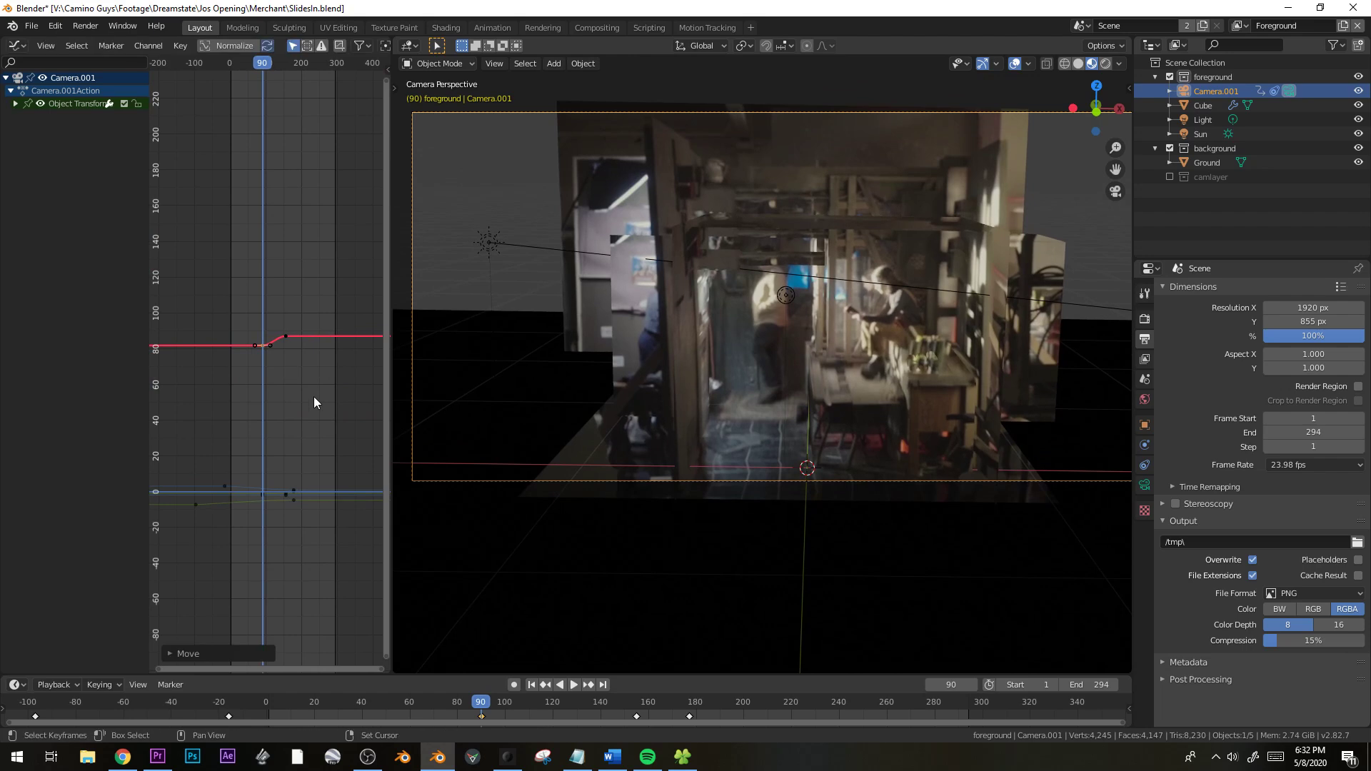
Duplicate the camera's X rotation key to about frame 30 at a value near 93 and preview the move
left_click_drag(474, 700, 381, 700)
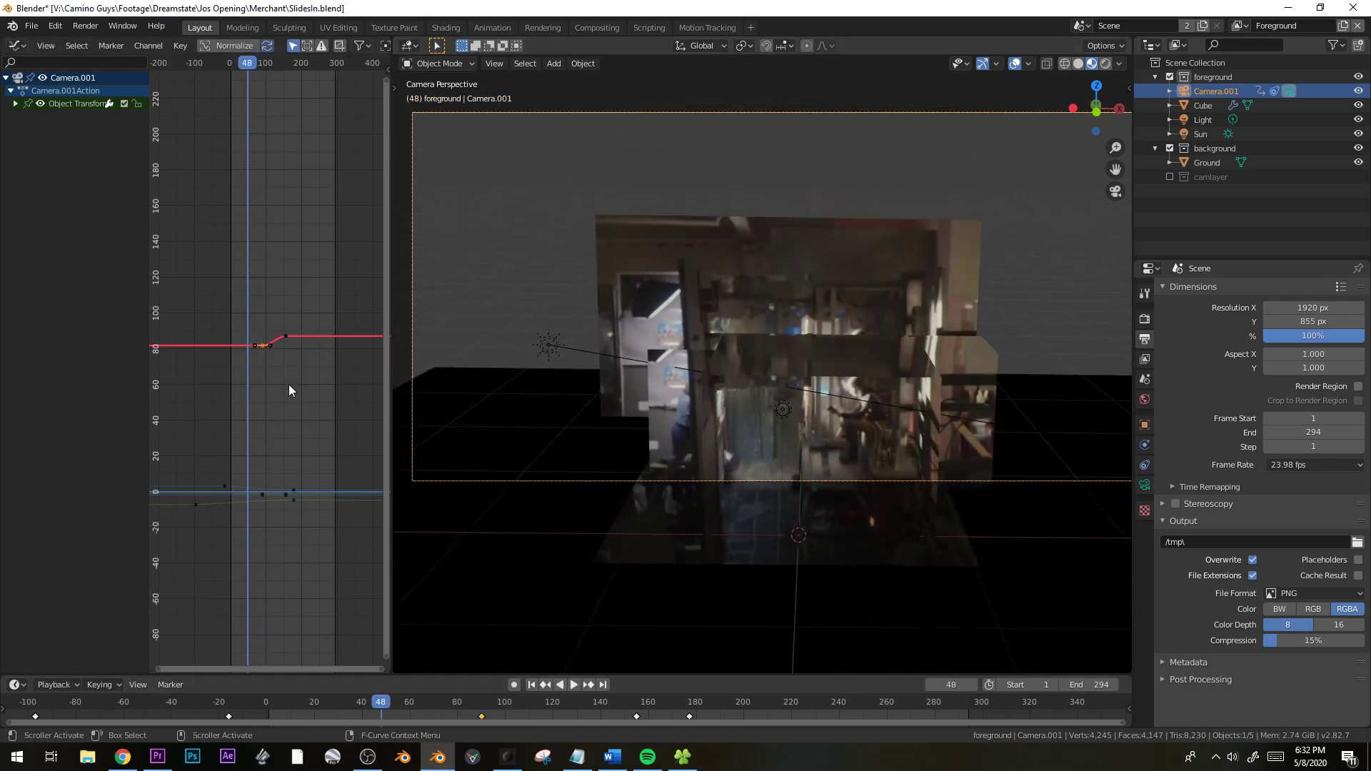
key("g")
left_click(265, 355)
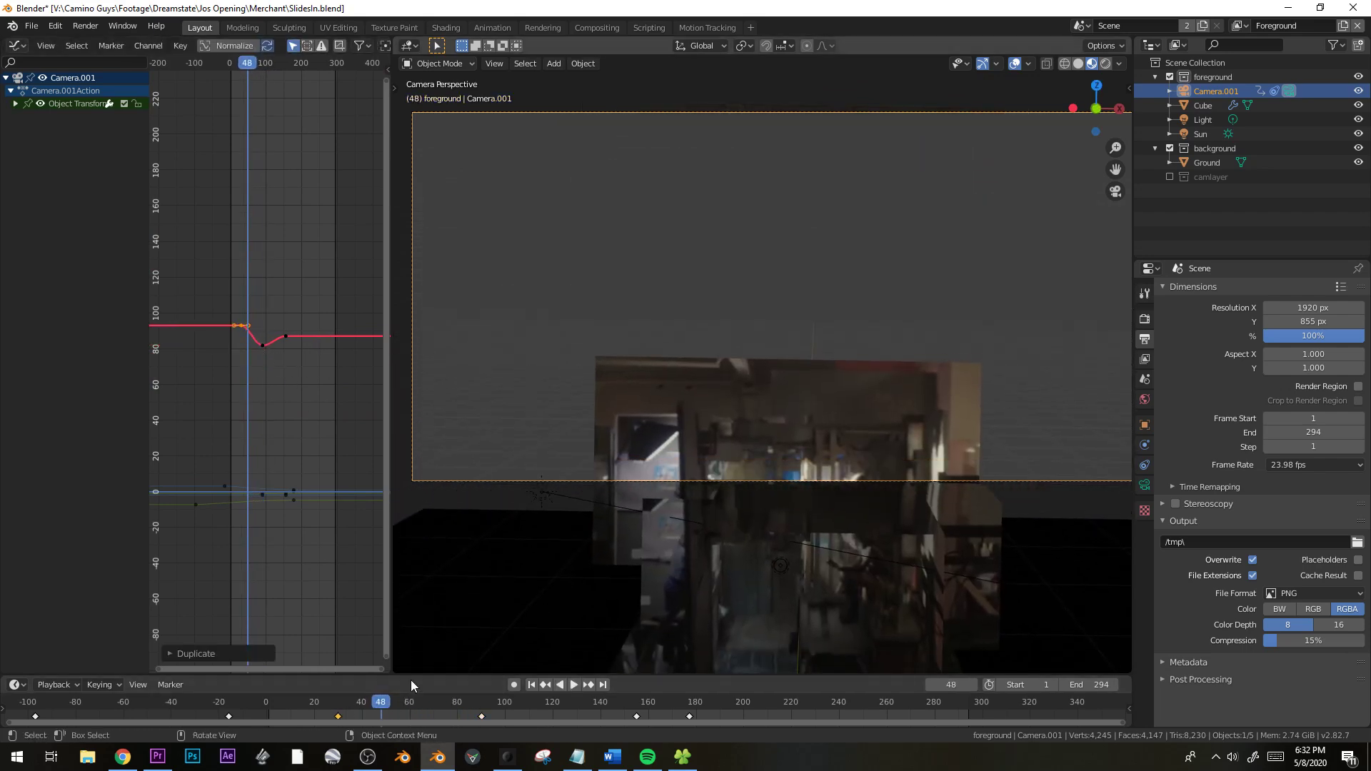
left_click_drag(305, 698, 386, 661)
left_click(575, 683)
Add a cube at the origin, scale it down, and show the viewport in rendered shading
middle_click_drag(841, 400, 789, 395)
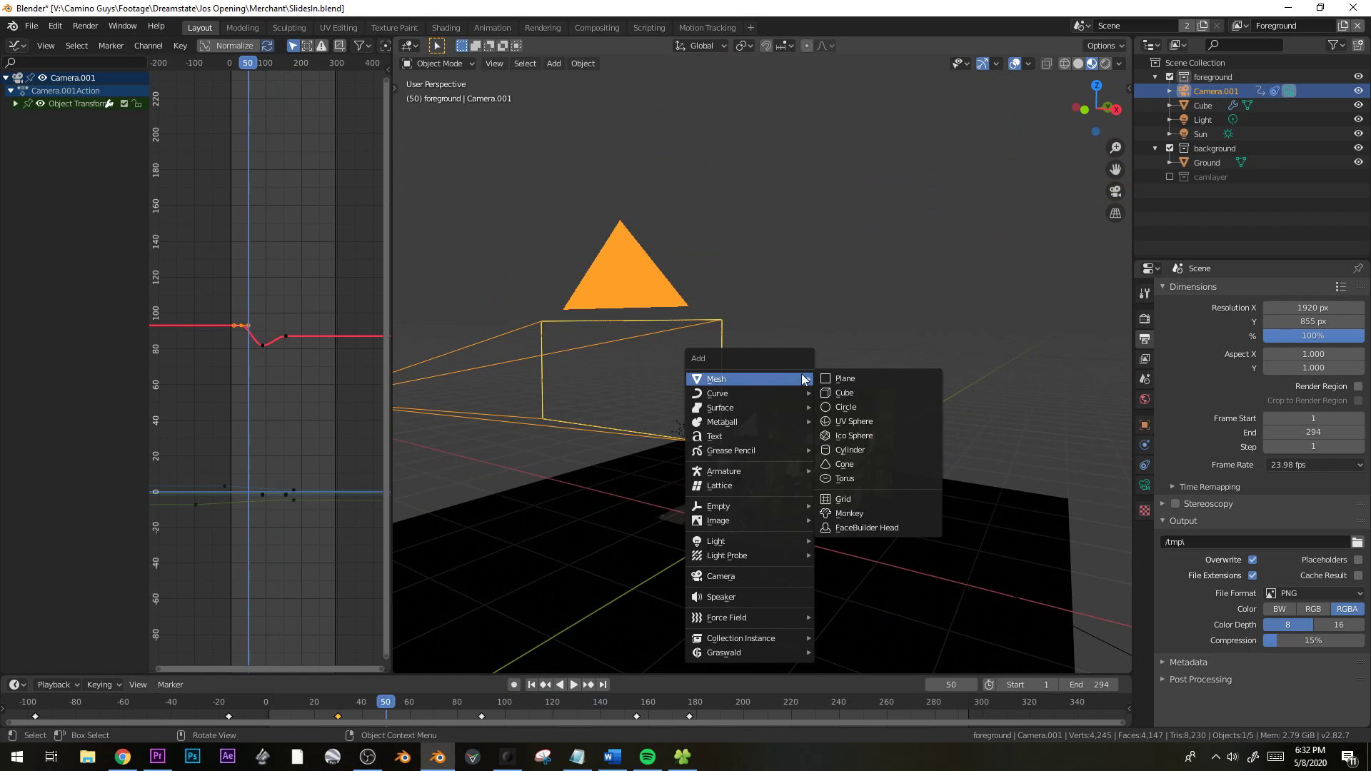
left_click(854, 393)
key("z")
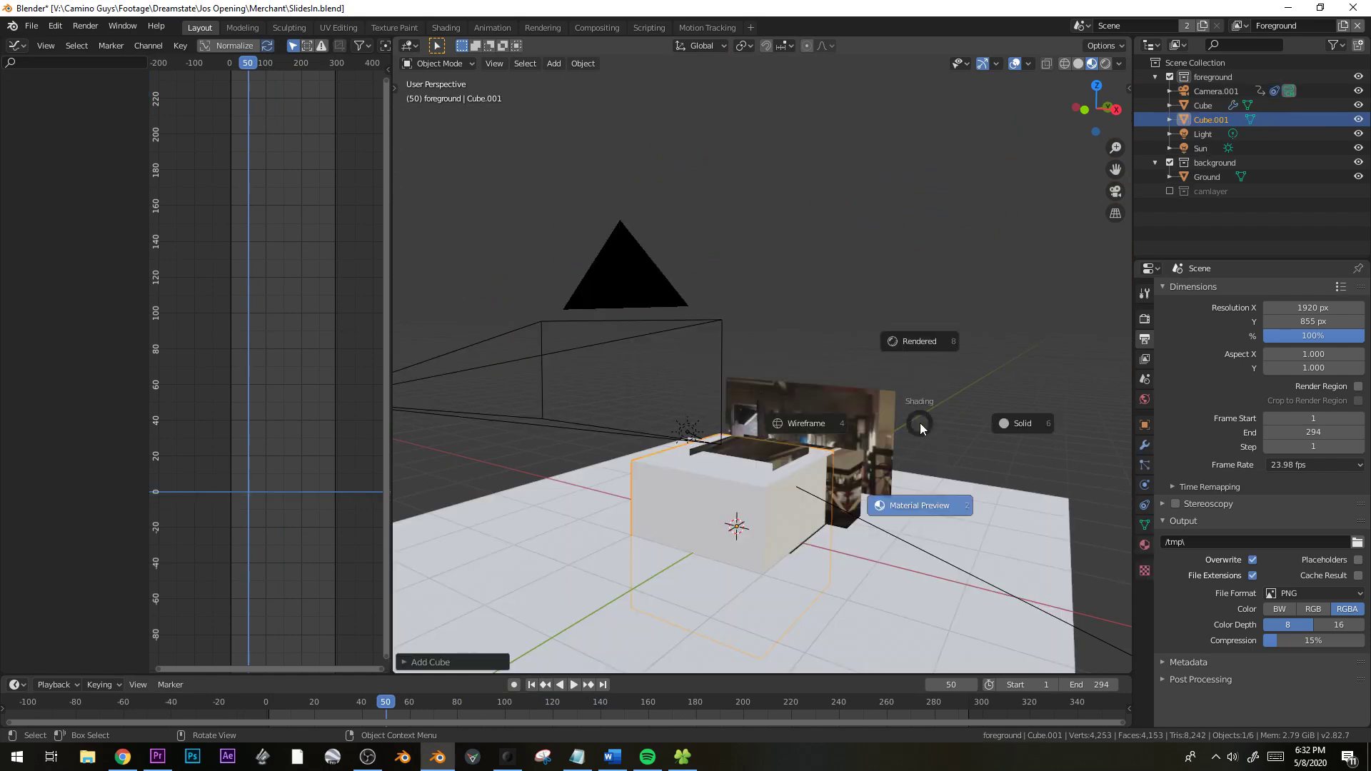
left_click(939, 337)
key("s")
left_click(879, 406)
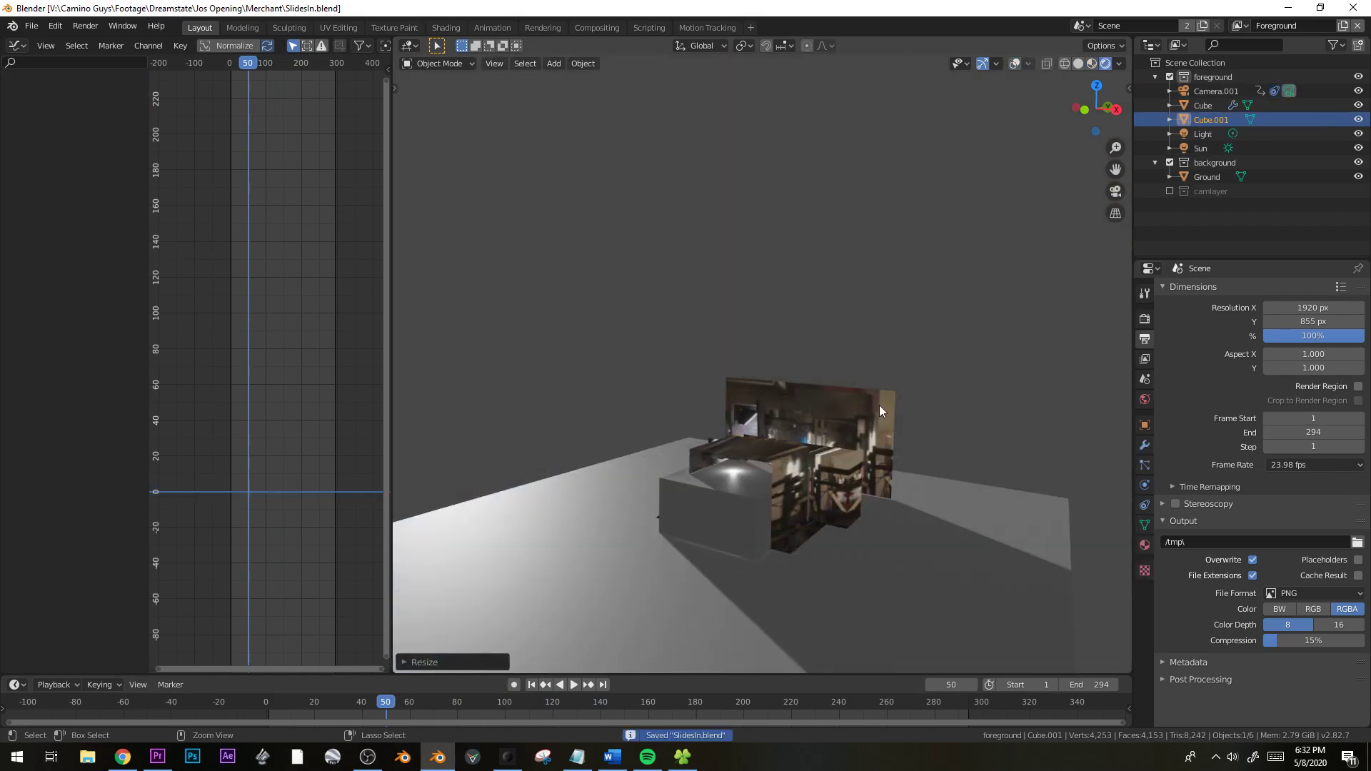
Move the new cube to the right edge of the set, raise it and stretch it slightly in height
key("KP_7")
key("shift+alt+z")
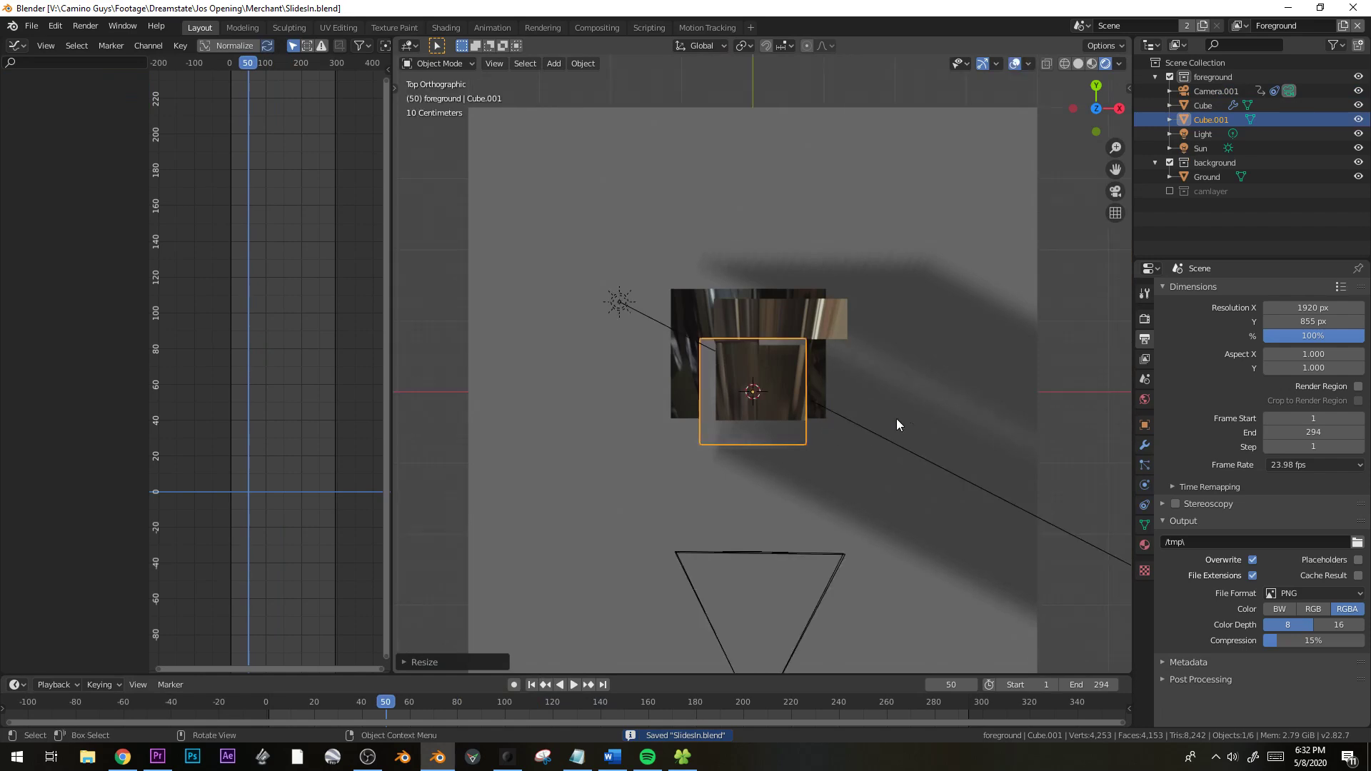
key("g")
key("KP_1")
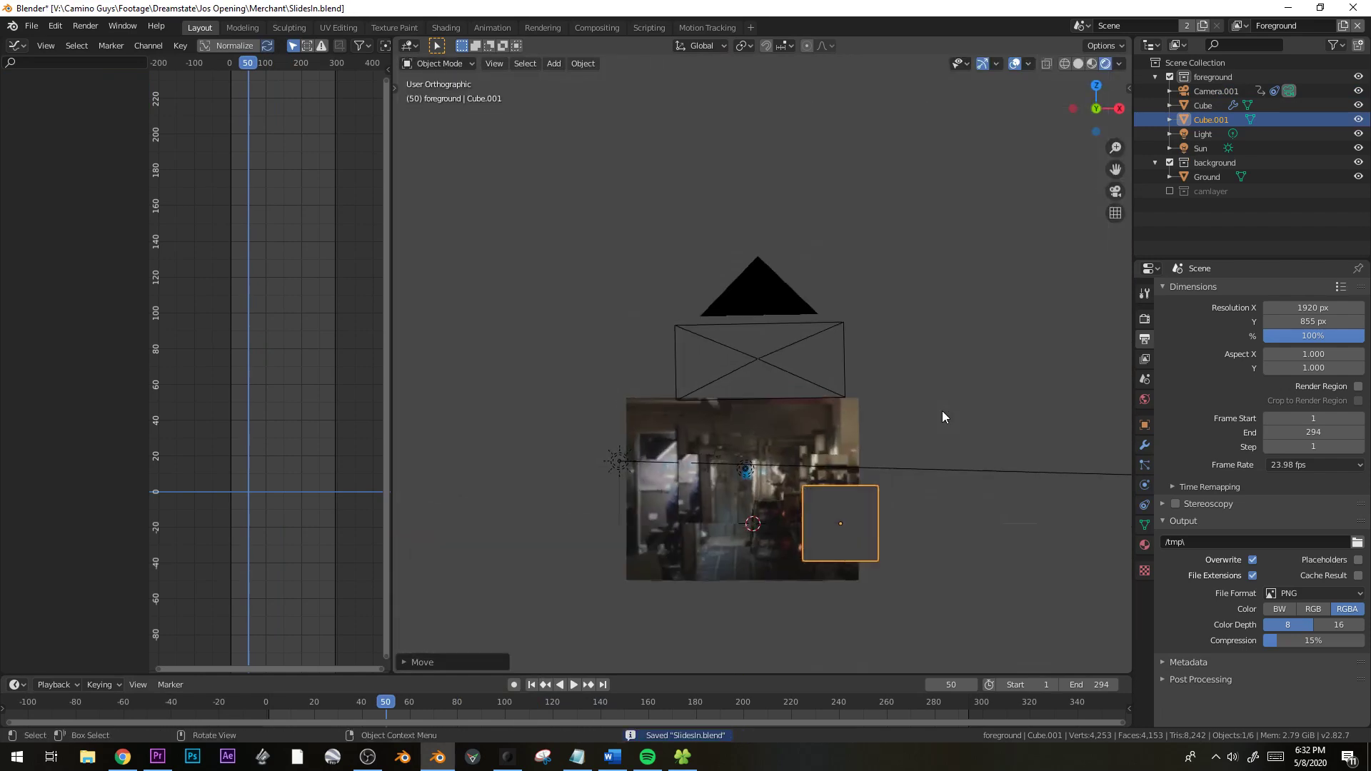
scroll(893, 391, "up", 4)
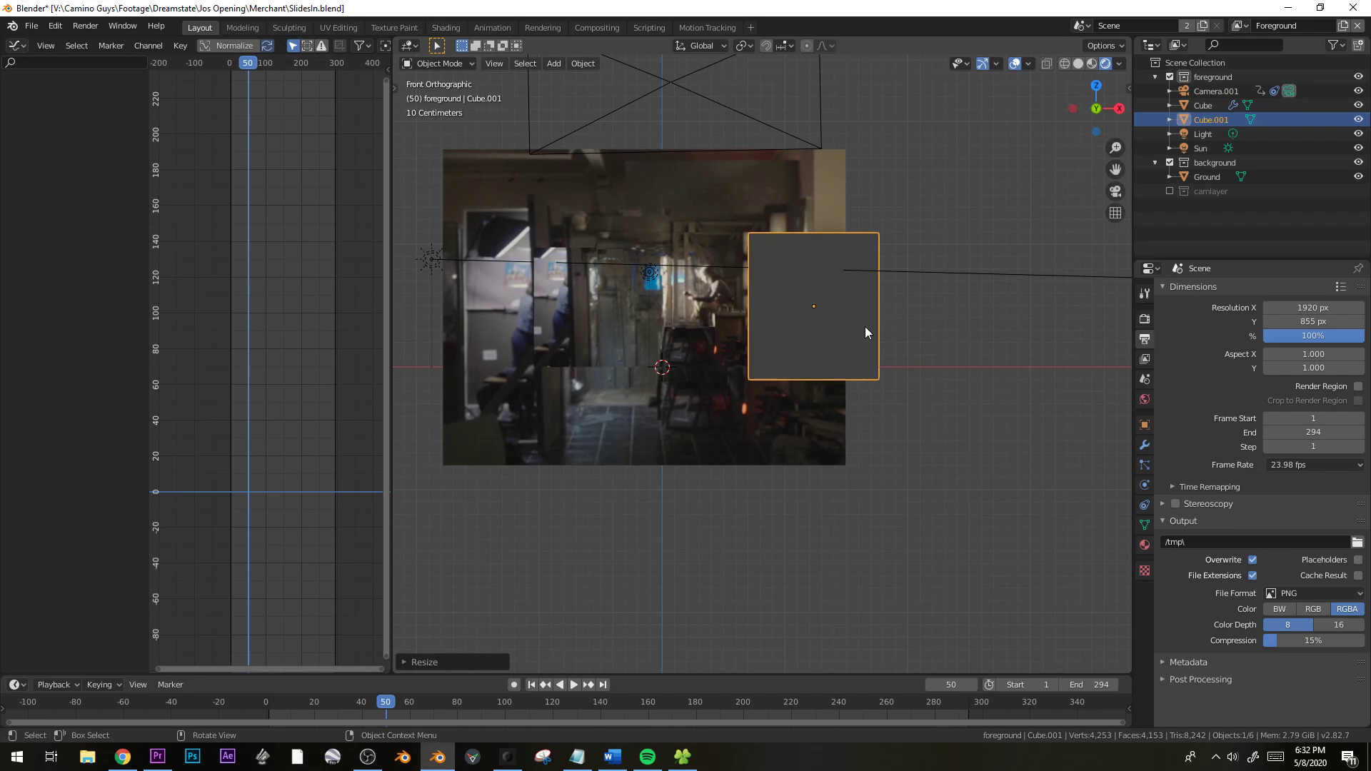
middle_click_drag(865, 327, 795, 358)
key("3")
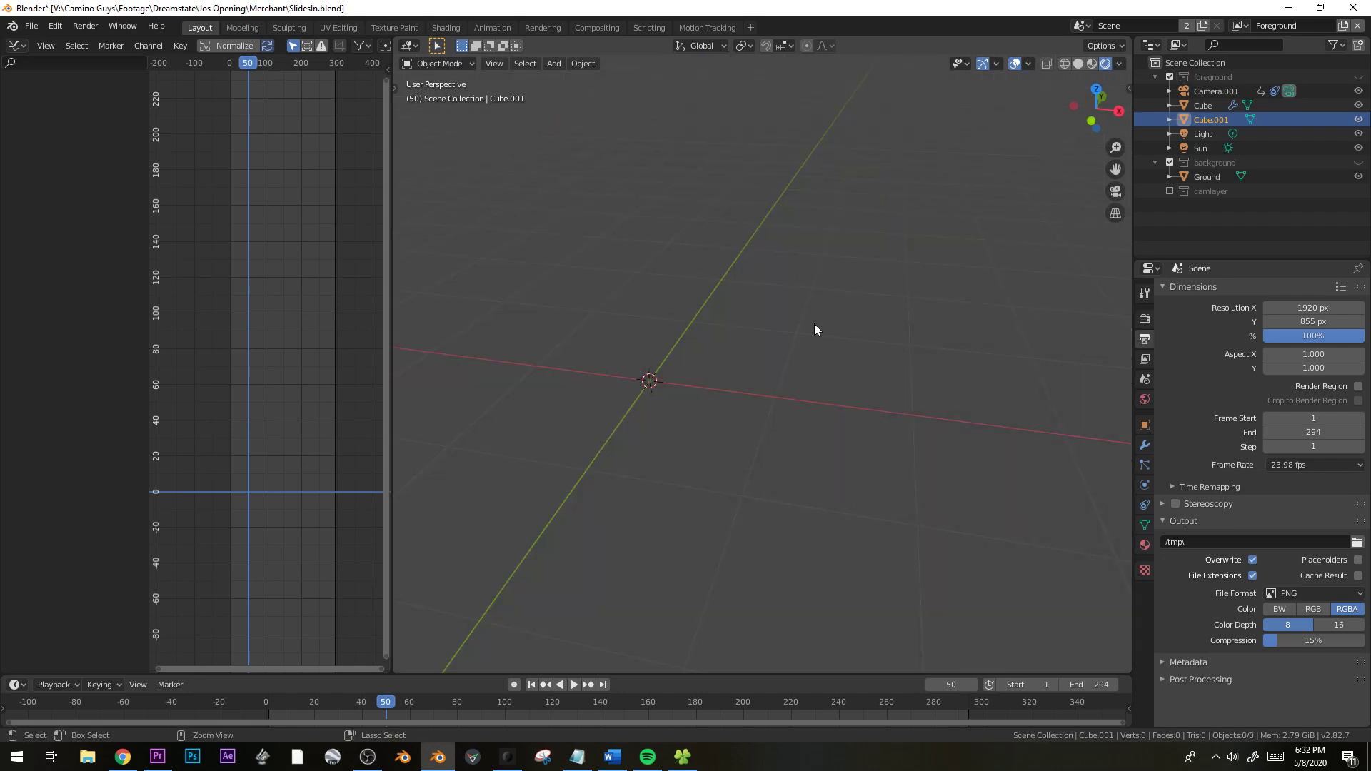
key("ctrl+z")
Scale the cube's mesh thinner along Y into a wall block and shift it along Y in front of the set
key("Tab")
middle_click_drag(994, 293, 914, 308)
key("s")
key("y")
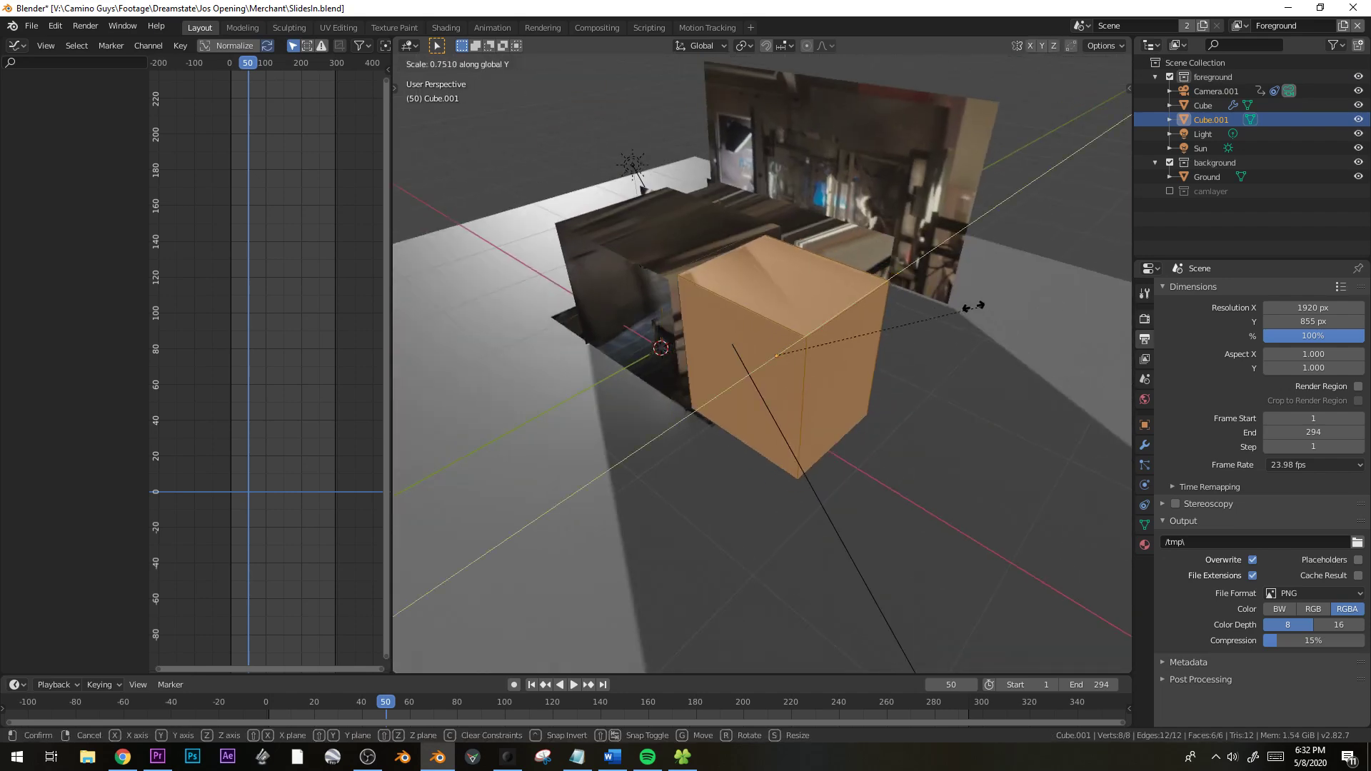
left_click(846, 305)
key("g")
key("y")
Duplicate the wall block along X to the opposite side, and shape a raised copy into a beam spanning both walls, scaled about 3.75 along X
key("shift+d")
key("x")
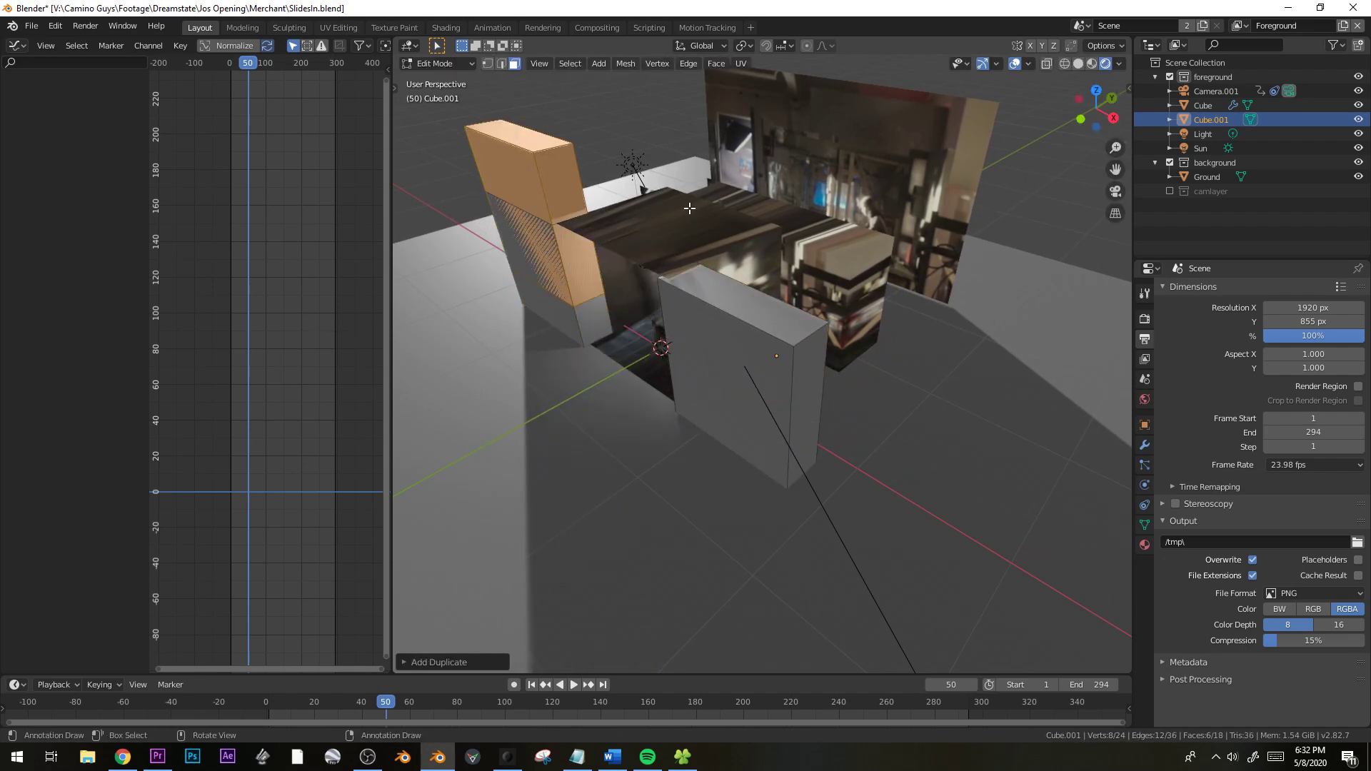
key("s")
key("z")
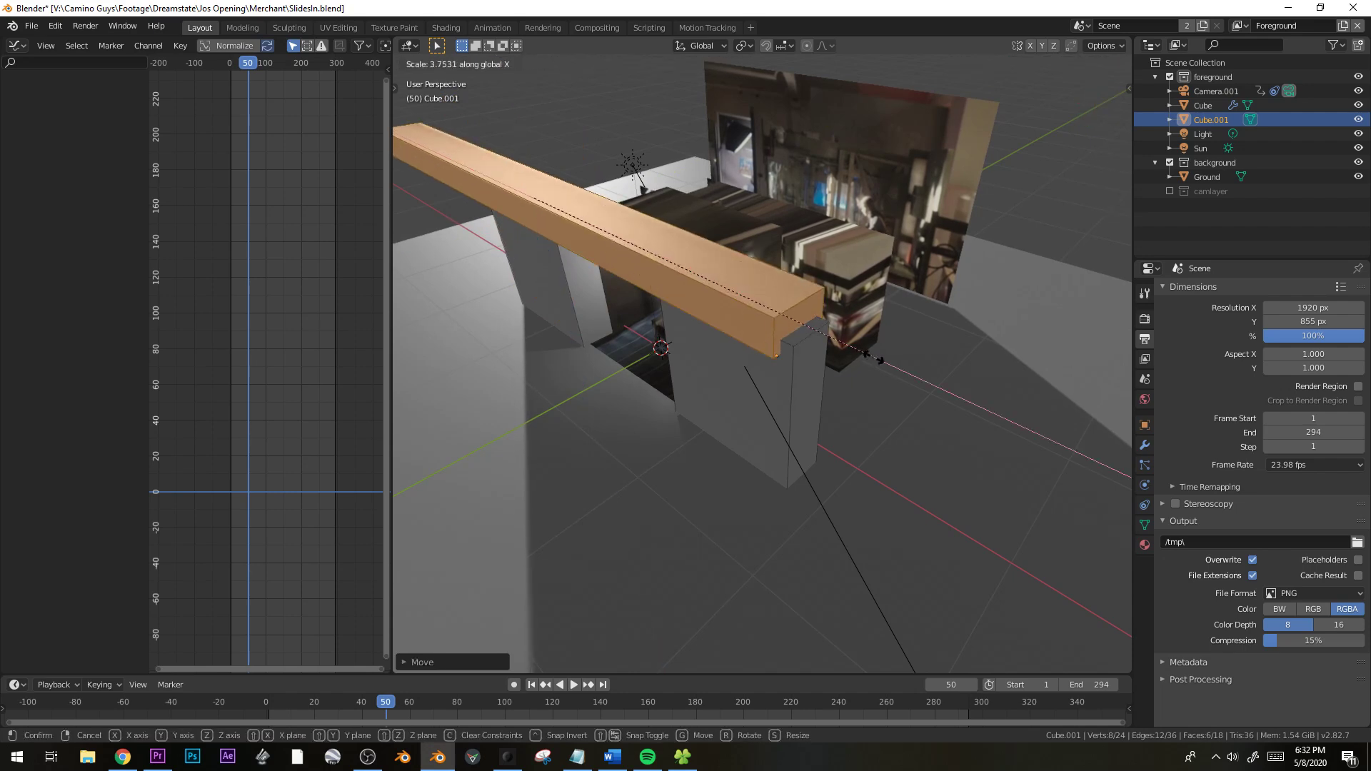
left_click(873, 359)
Duplicate the beam behind the original and scale the copy along Y into a ceiling slab over the set
key("shift+d")
left_click(998, 337)
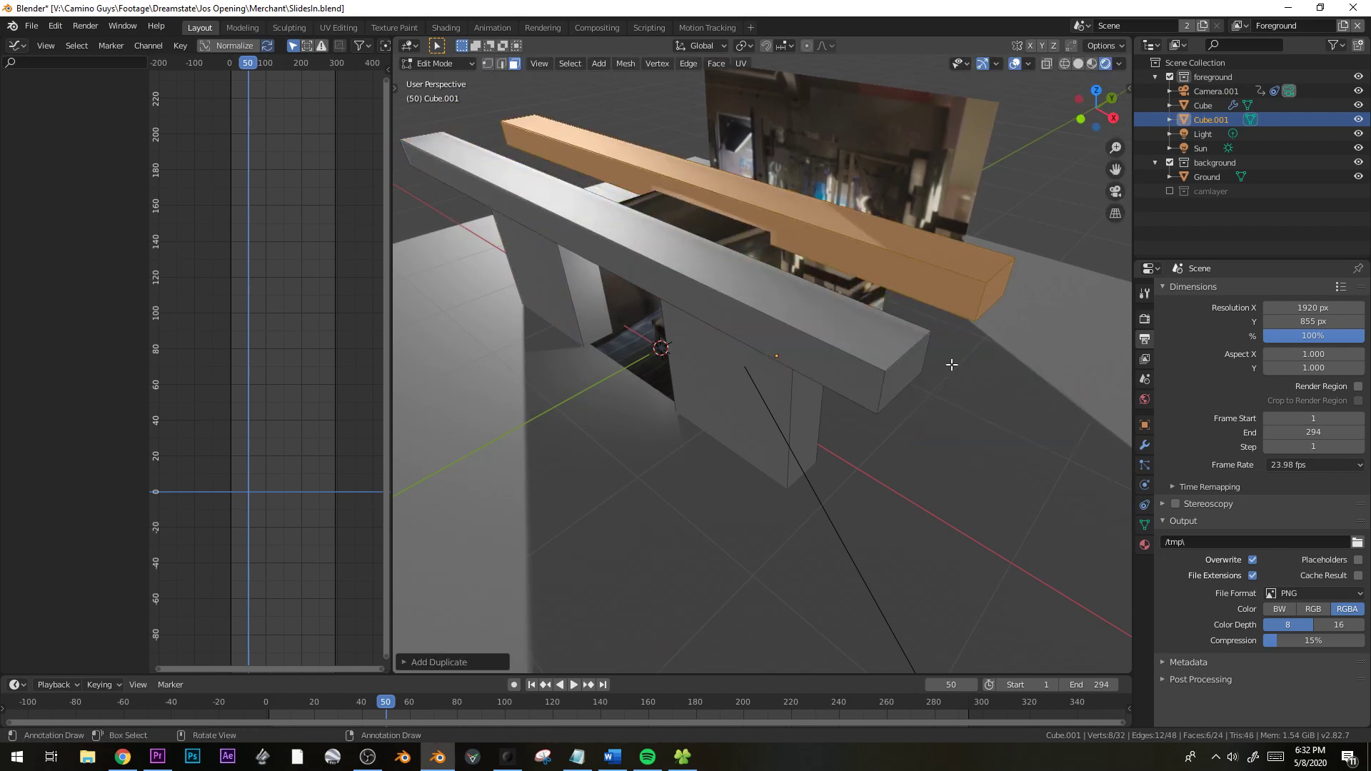
key("y")
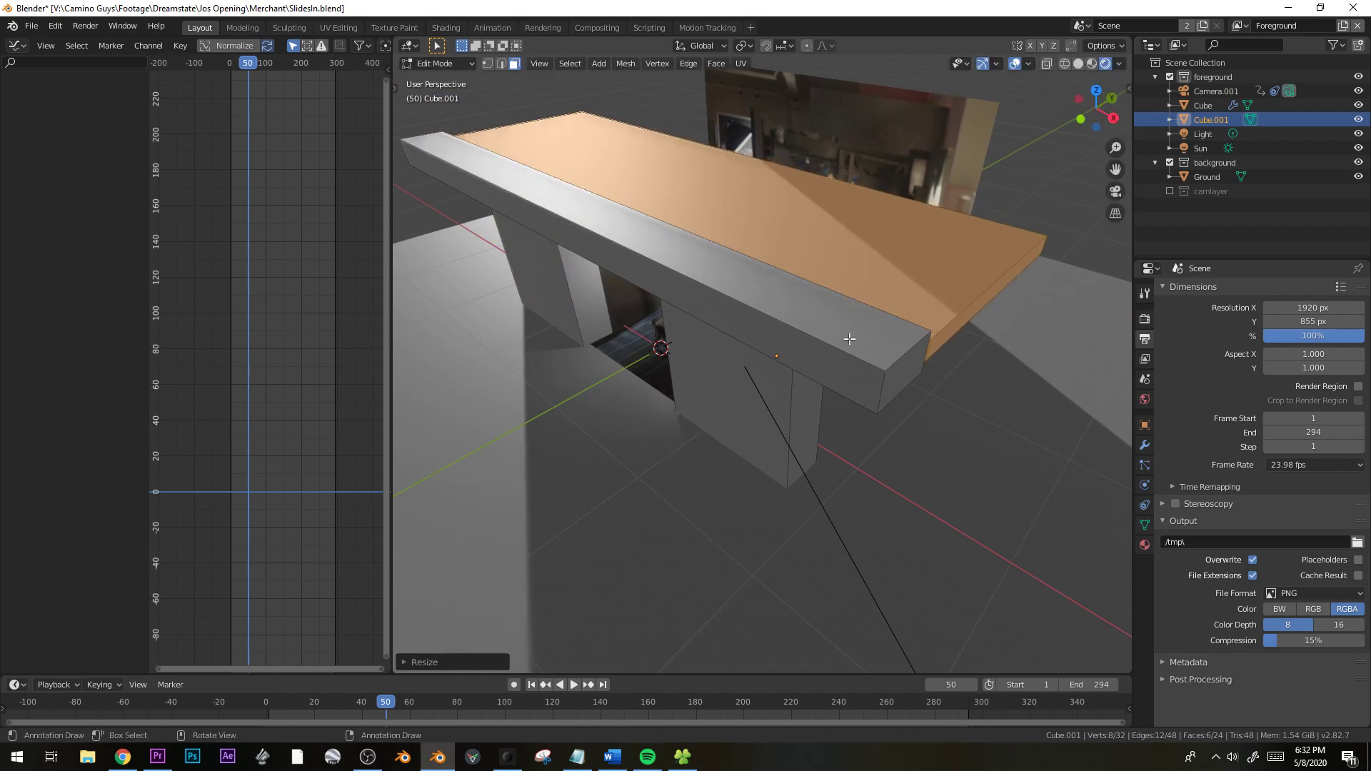
Duplicate the front beam along Y onto the ceiling slab, scale its height and adjust its position along Z
left_click(764, 296)
key("ctrl+l")
middle_click_drag(675, 411, 641, 437)
key("shift+d")
key("y")
left_click(839, 348)
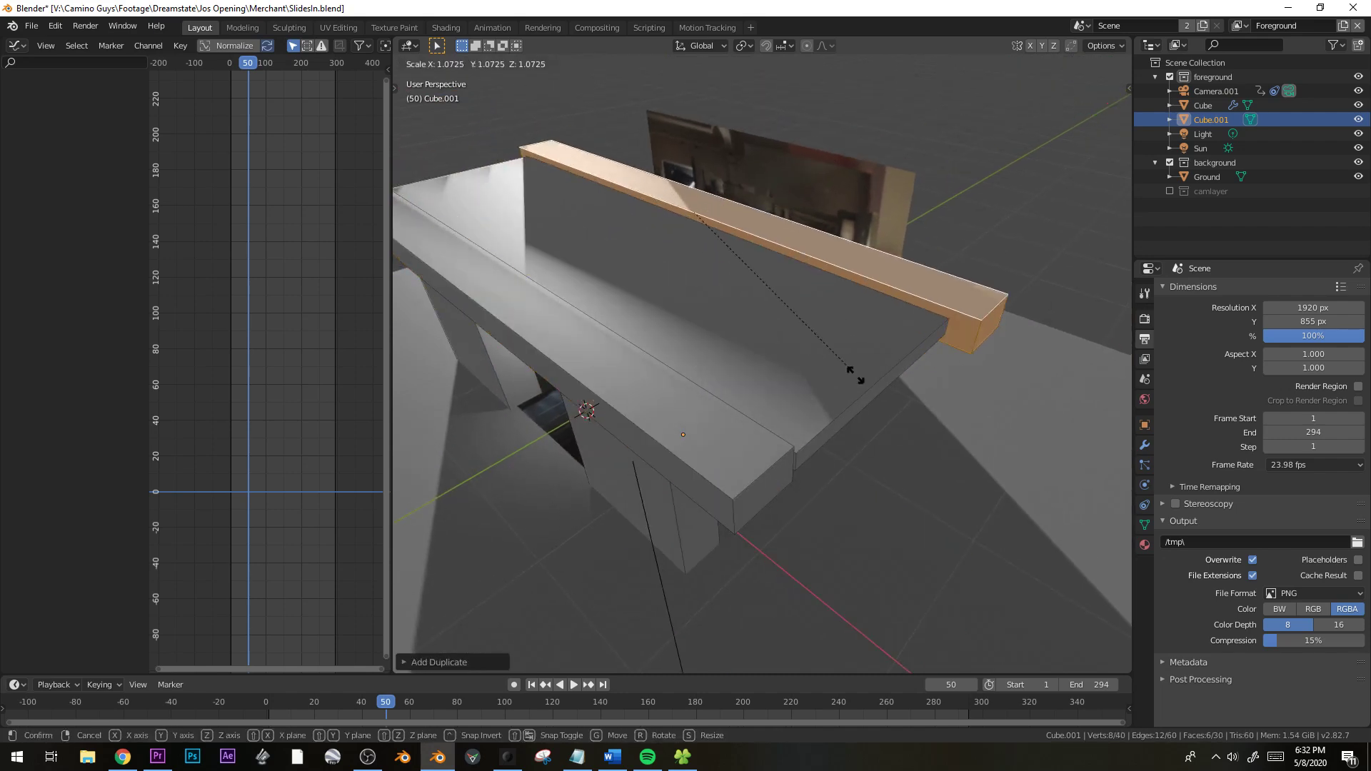
key("s")
key("z")
key("g")
key("z")
left_click(784, 275)
Leave edit mode, deselect everything, and play and scrub the shot through the camera view
key("Tab")
middle_click_drag(618, 312, 748, 263)
key("alt+a")
key("KP_0")
key("space")
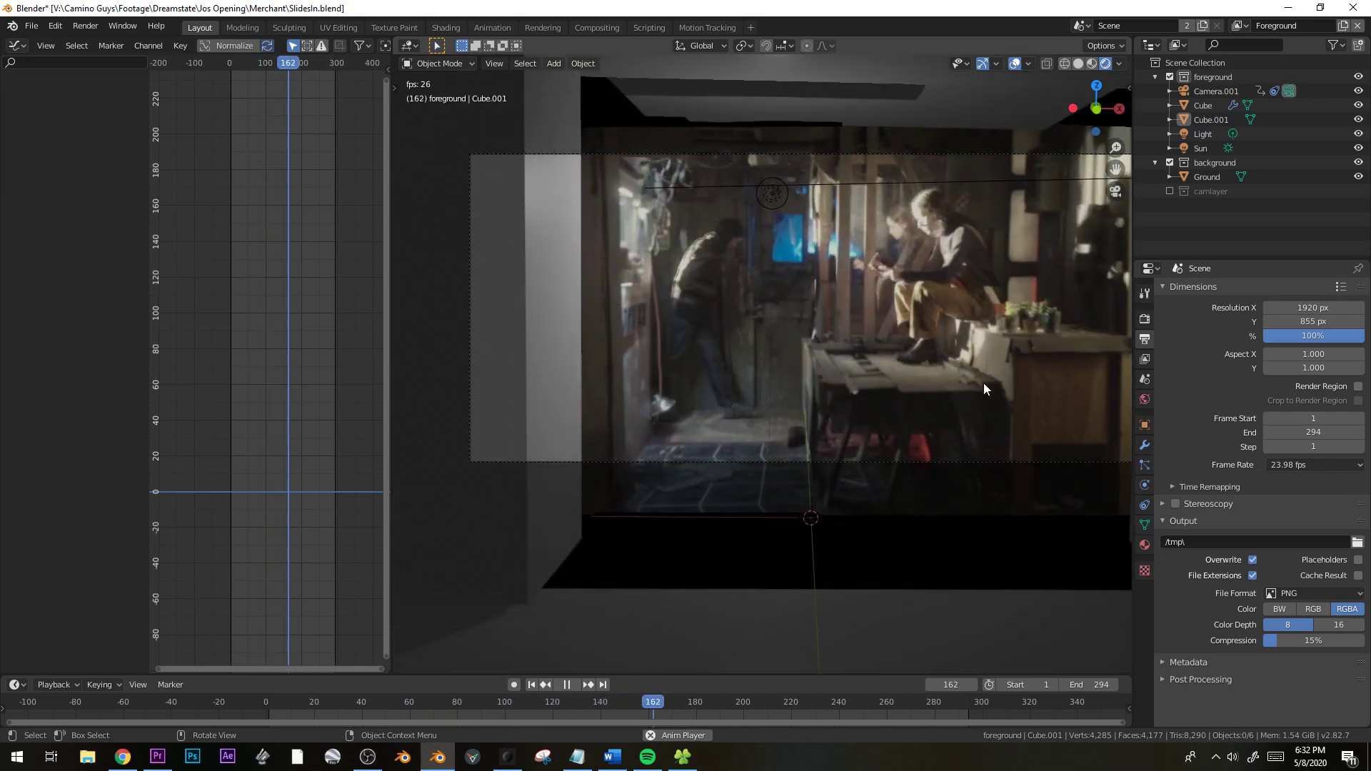
key("space")
left_click_drag(675, 712, 427, 659)
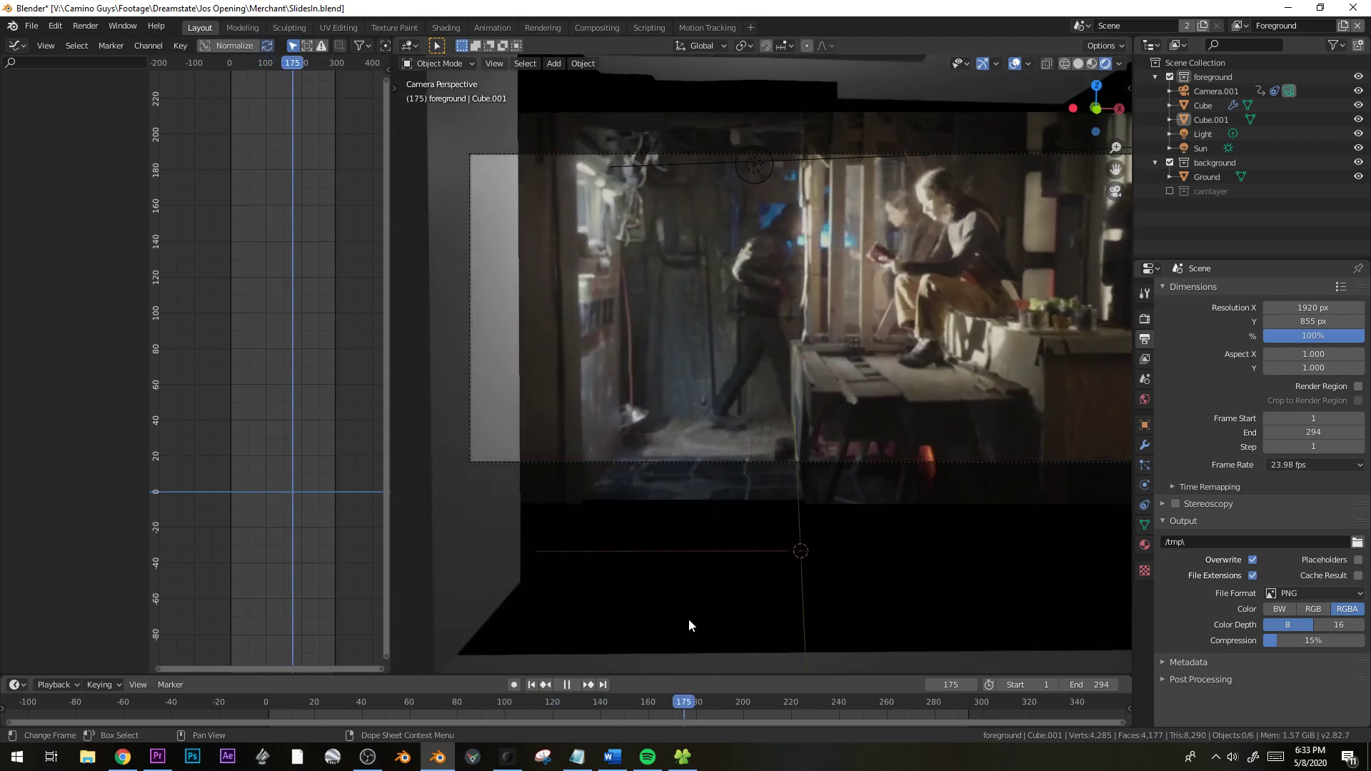
key("space")
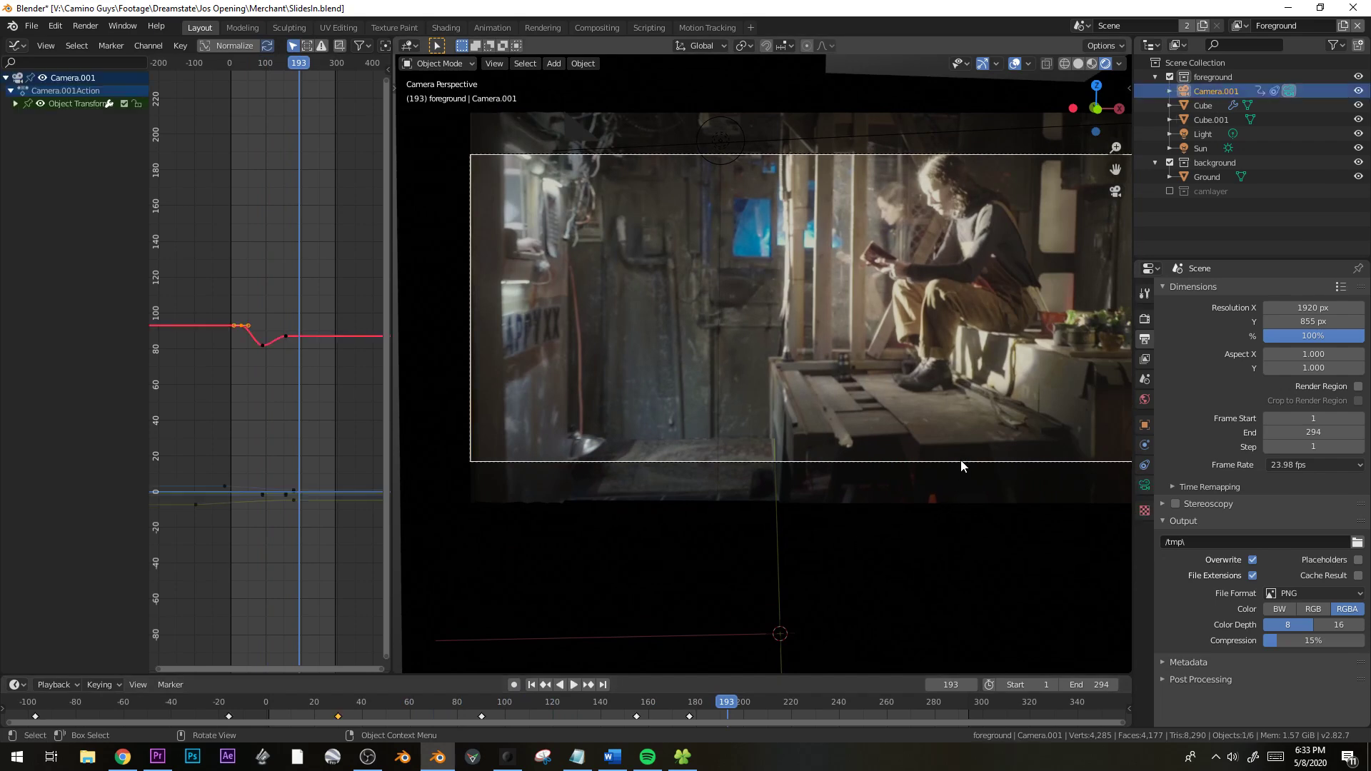
Try a focal length of 23.05 mm on the duplicate camera and undo the change
left_click(1145, 483)
left_click_drag(1305, 357, 1221, 358)
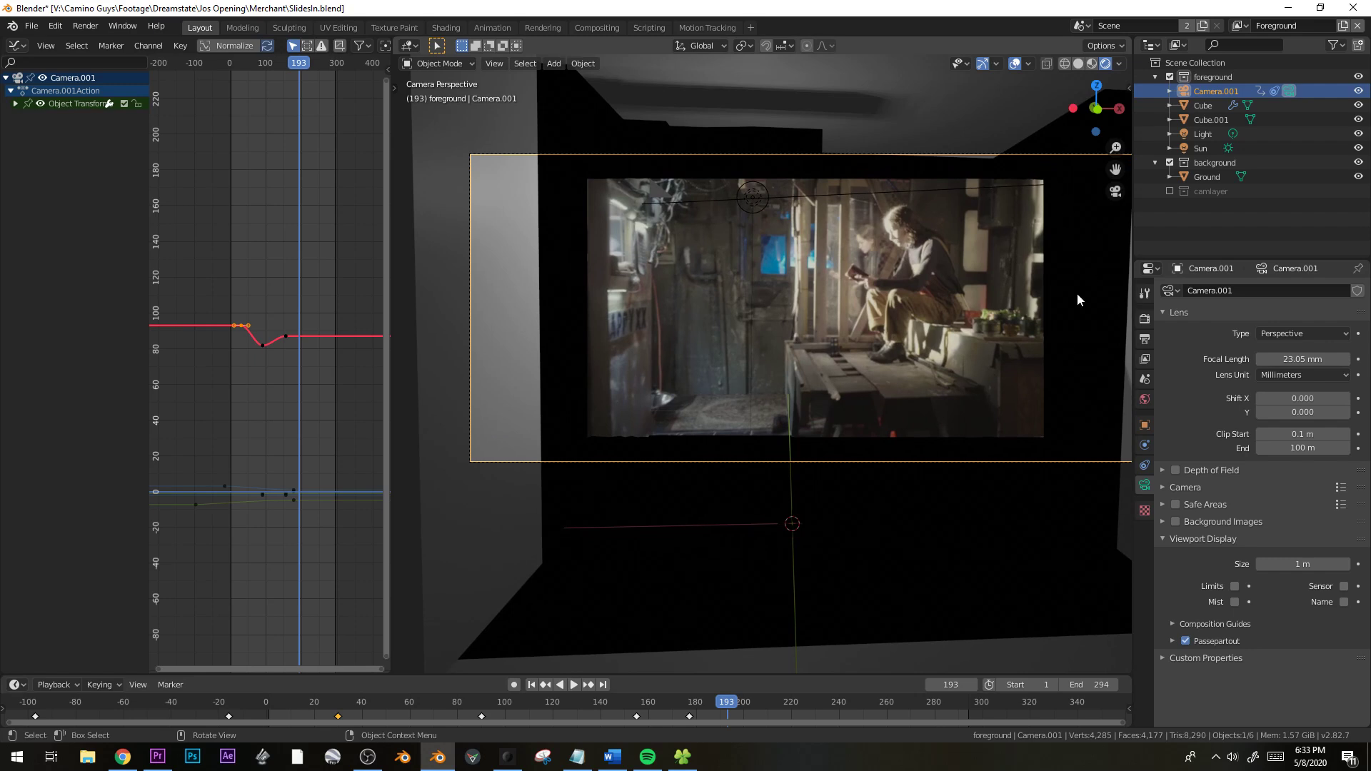
key("ctrl+z")
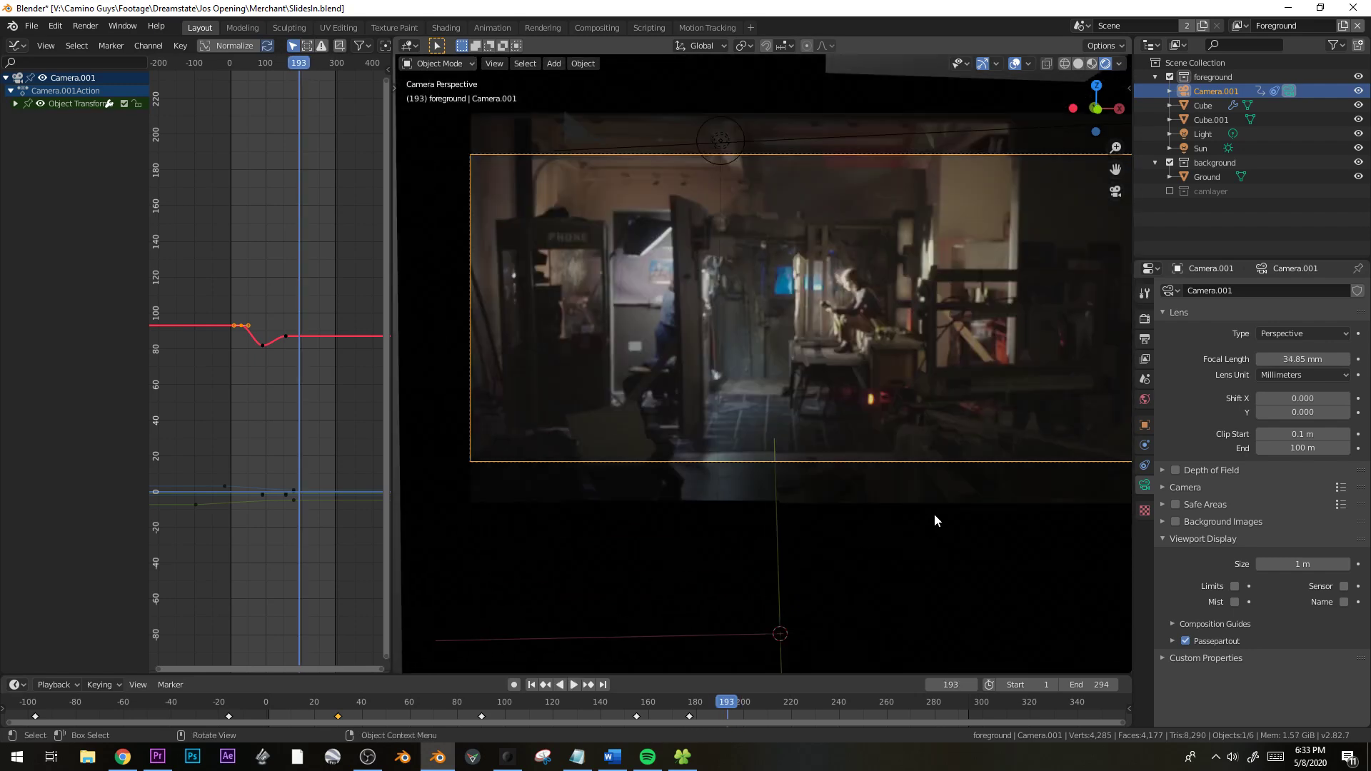
Try a 28.05 mm focal length on the duplicate camera and scrub the shot to around frame 164
left_click_drag(717, 704, 403, 703)
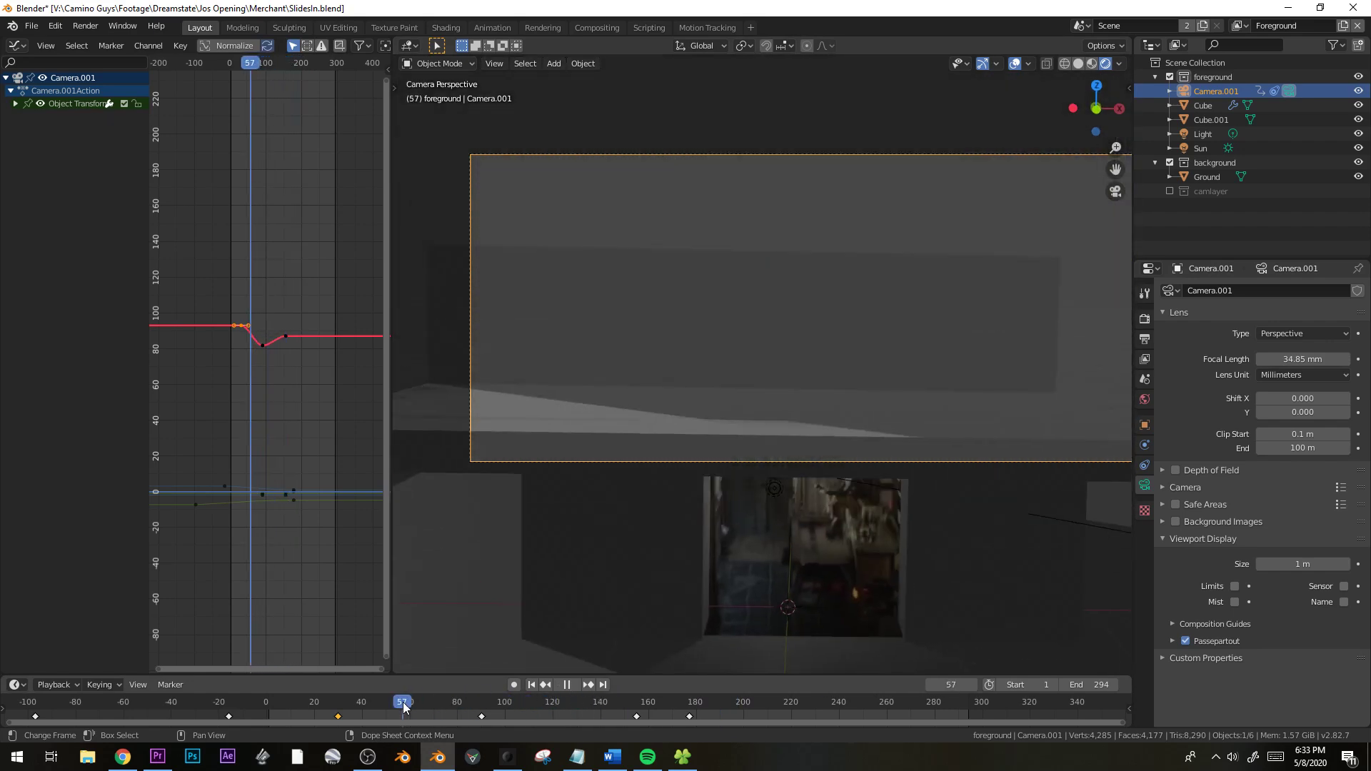
key("space")
left_click_drag(1303, 358, 1285, 358)
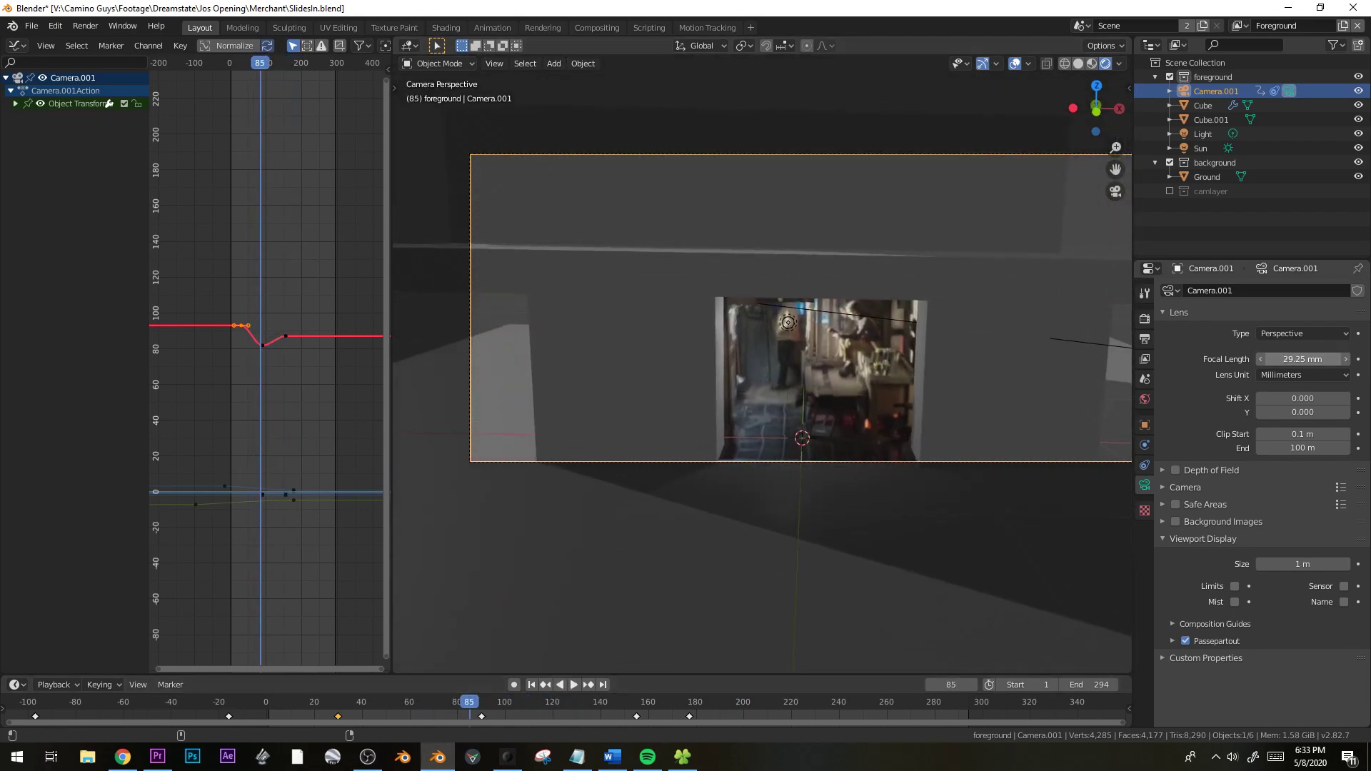
key("space")
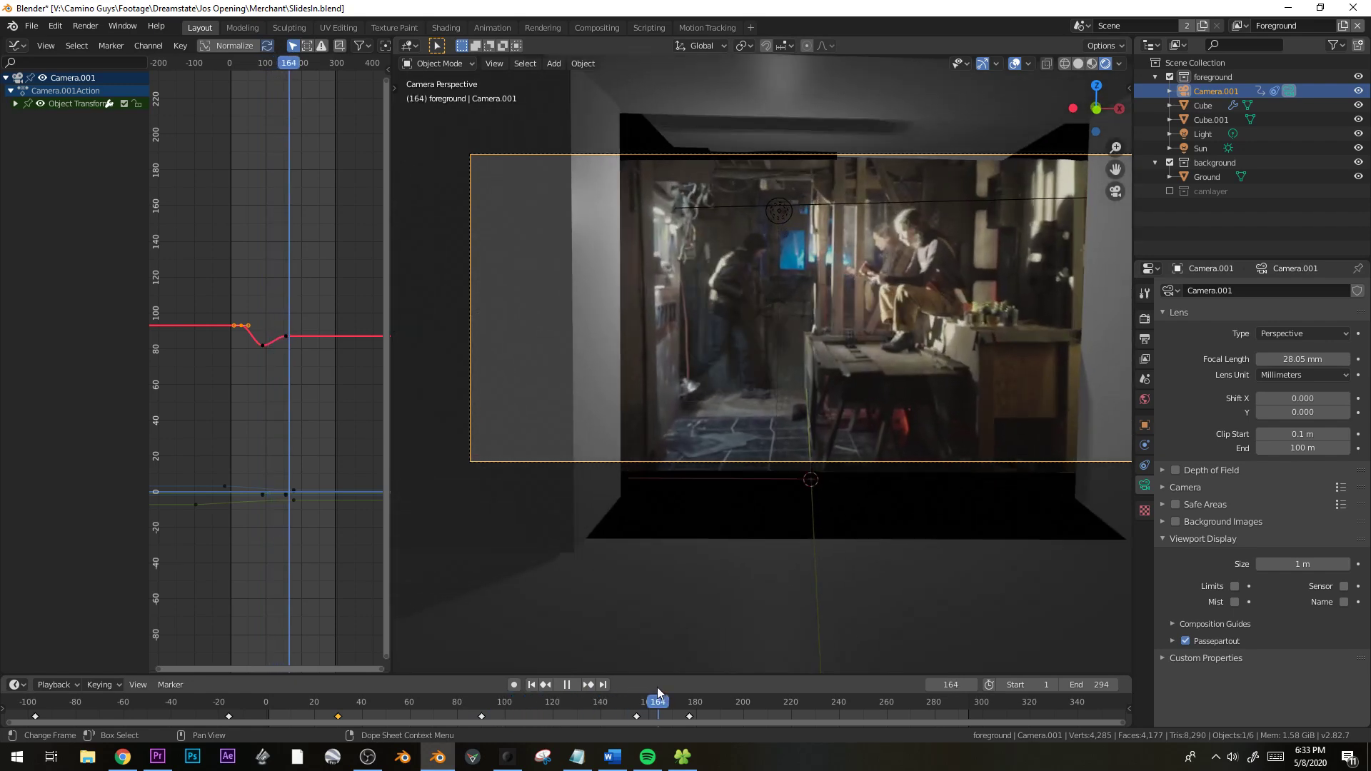
key("space")
Set the duplicate camera's focal length to 35.05 mm and preview the shot in the camera view
left_click_drag(1302, 359, 1318, 359)
key("space")
key("space")
scroll(824, 427, "down", 1)
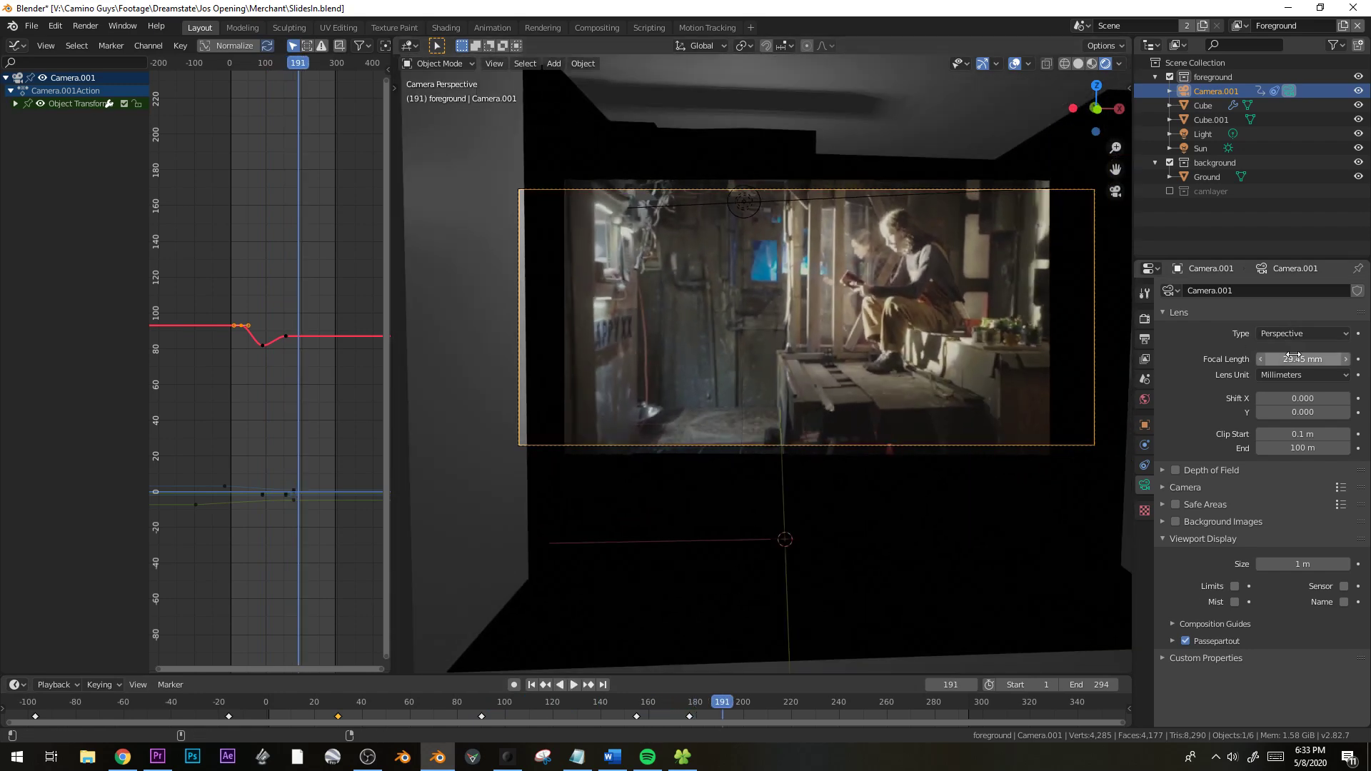
left_click_drag(1294, 357, 1349, 358)
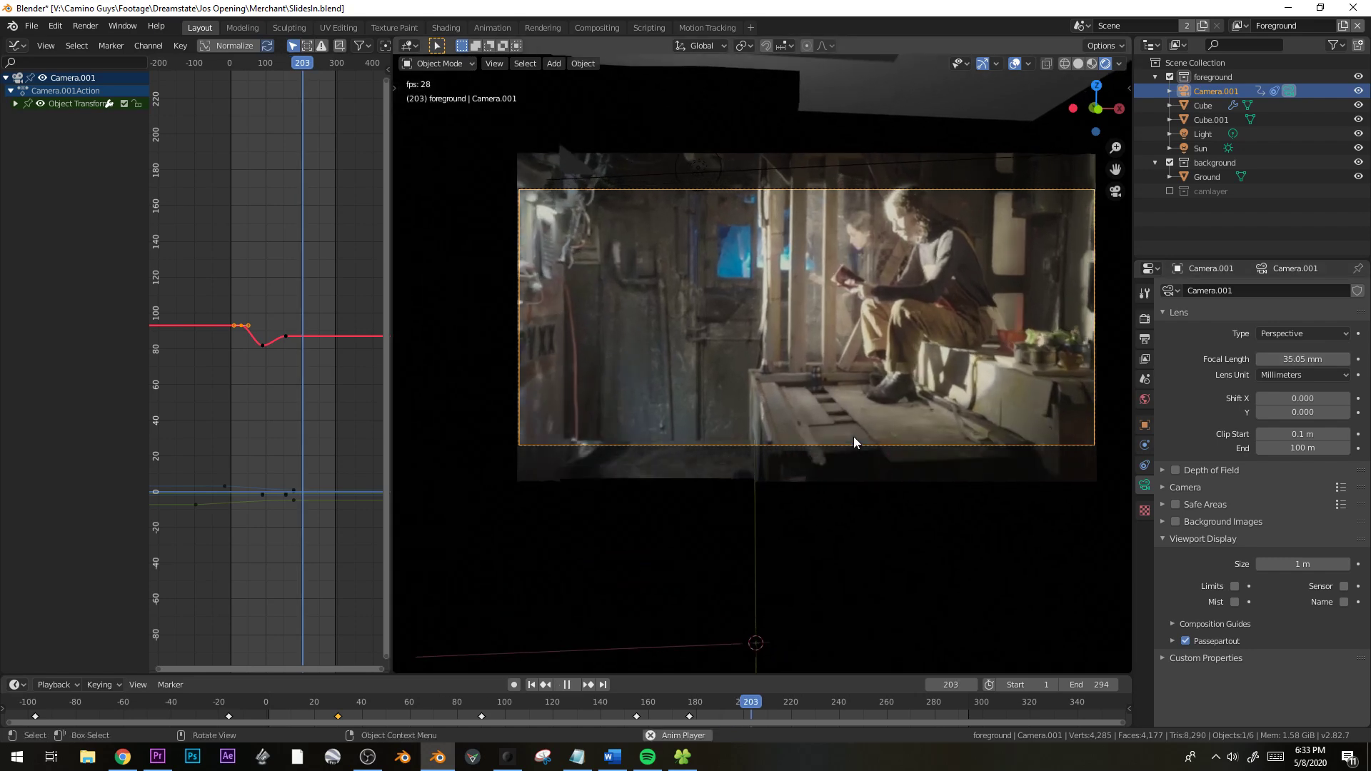
key("space")
left_click_drag(670, 697, 417, 681)
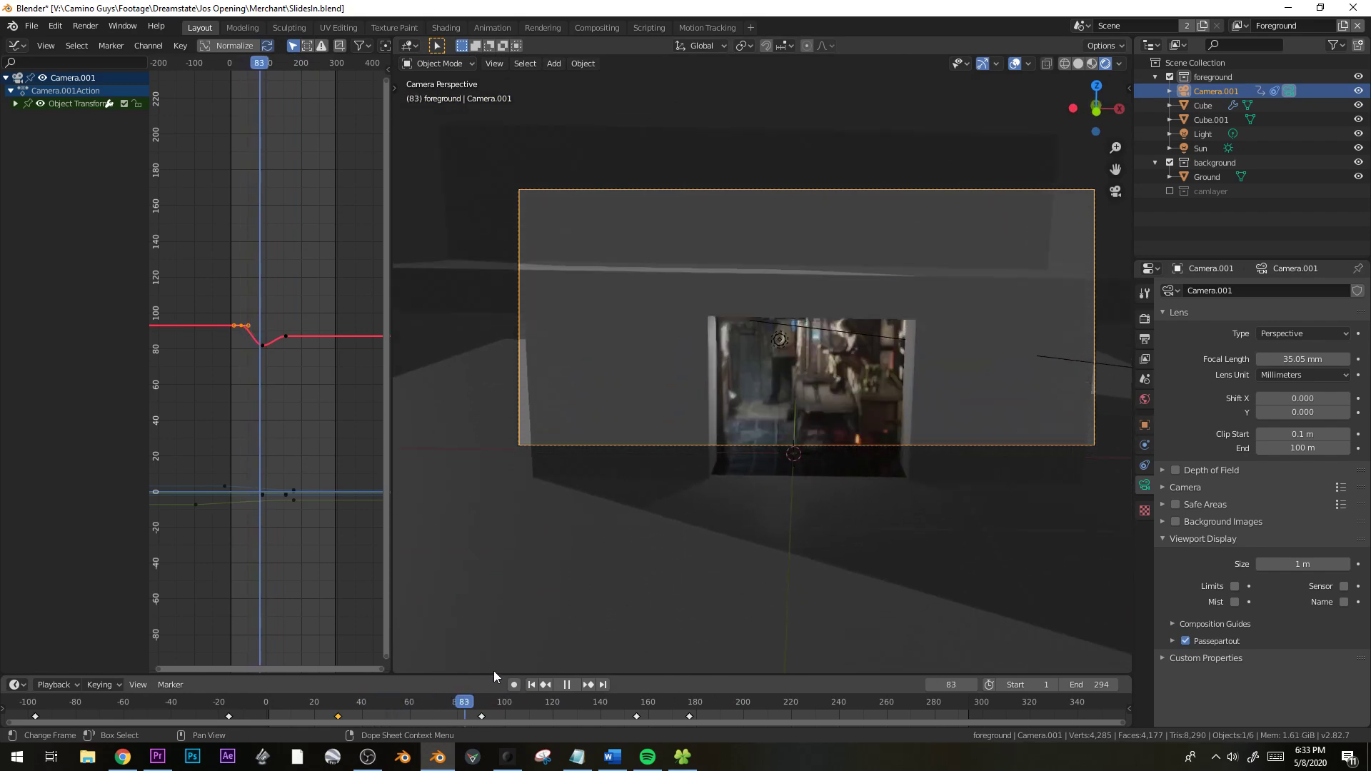